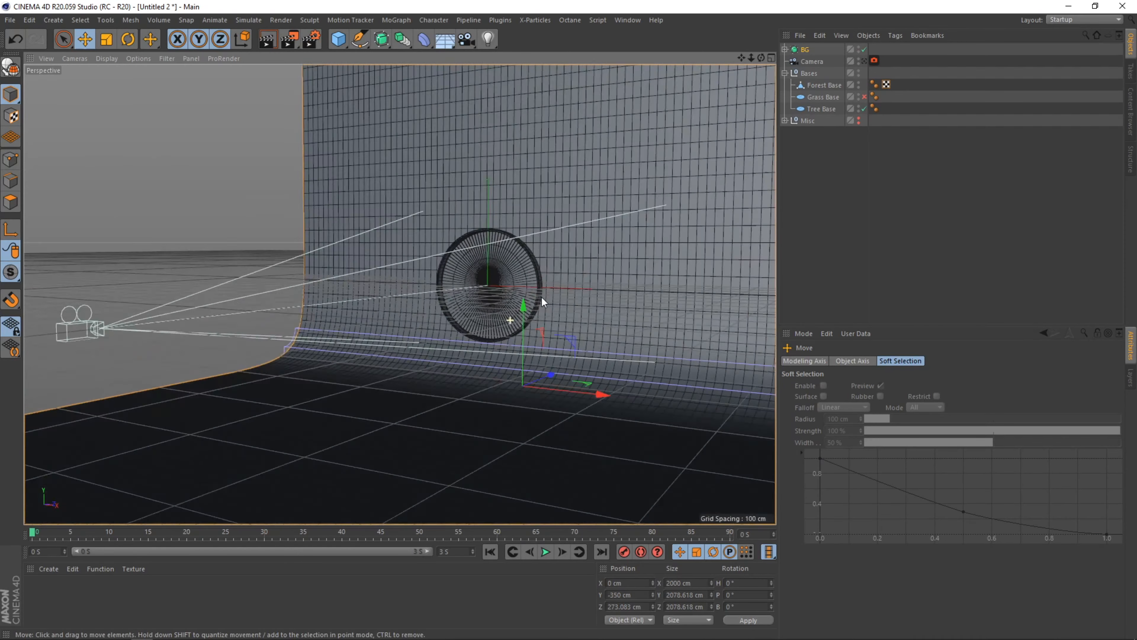
- Add a light and move it along the X axis to about 224 cm, beside the circular recess
click(865, 60)
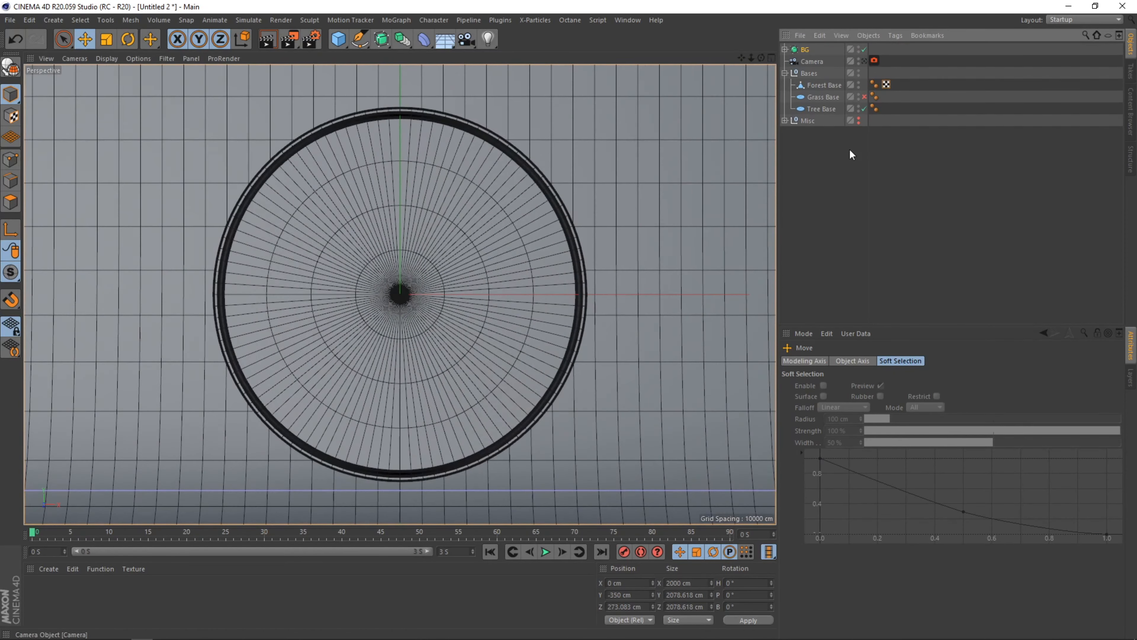
alt+drag(379, 463, 452, 362)
alt+right_drag(474, 275, 572, 125)
click(488, 39)
drag(385, 320, 493, 263)
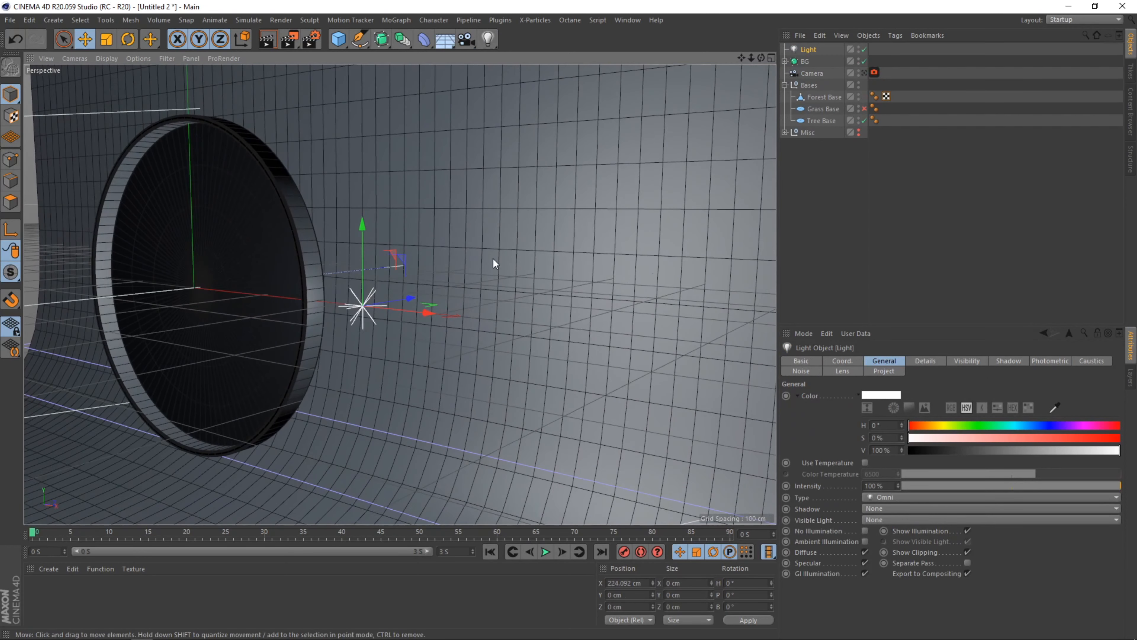
- Undo a trial move of the BG subdivision surface and delete the light
click(805, 61)
alt+drag(450, 385, 490, 325)
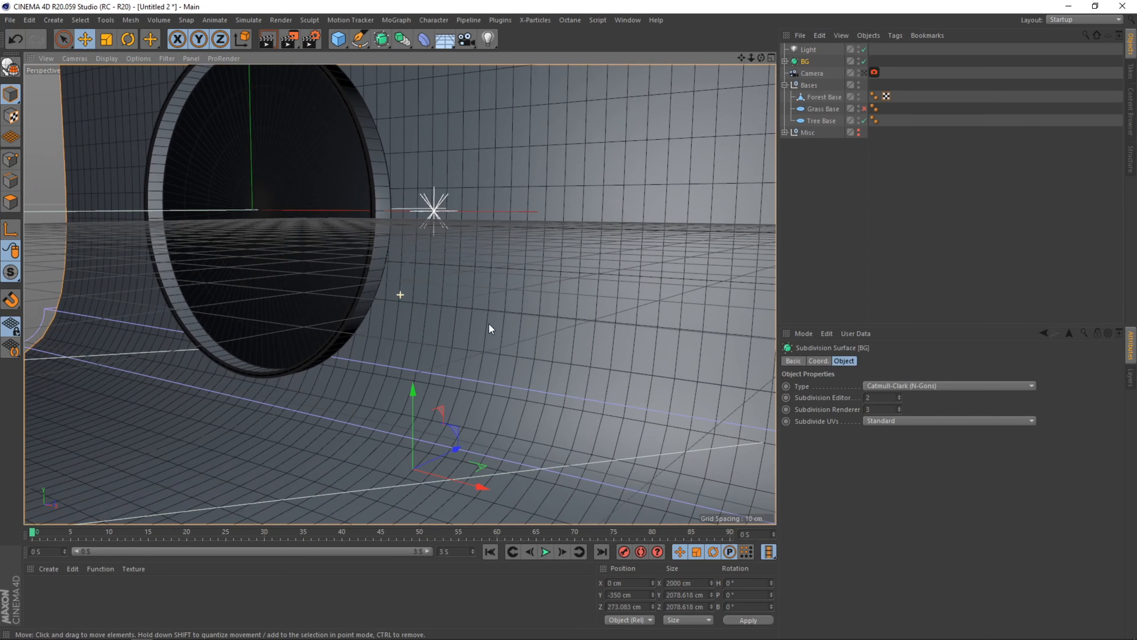
drag(444, 449, 239, 489)
key(ctrl+z)
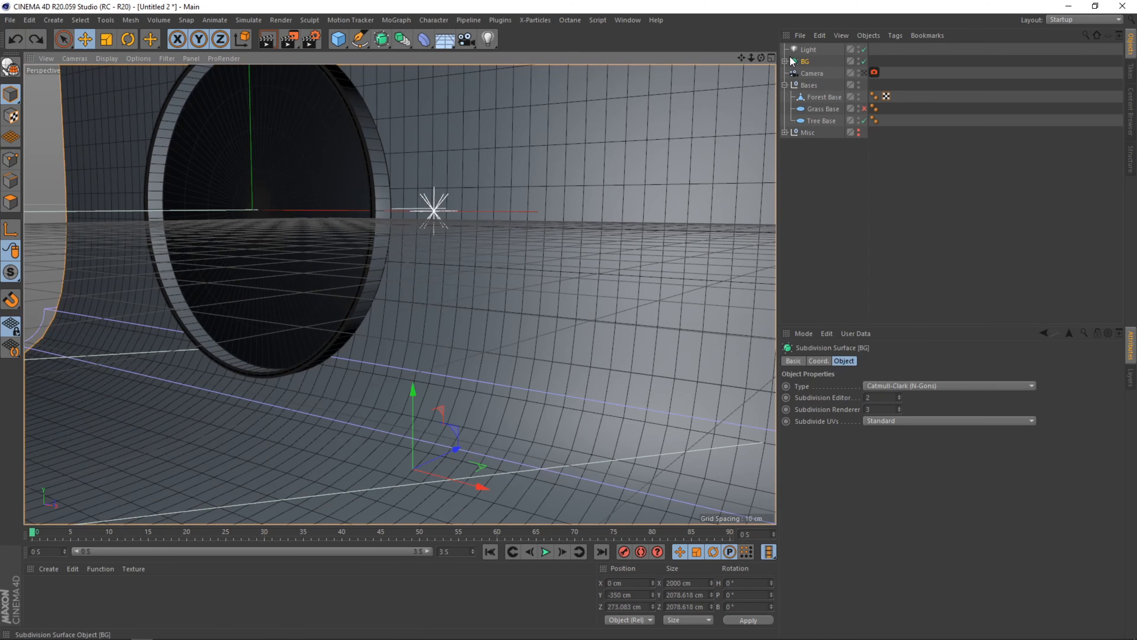
click(806, 50)
key(Delete)
- Save the scene as Tutorial_1.c4d
alt+right_drag(530, 198, 453, 251)
alt+middle_drag(453, 245, 423, 354)
alt+drag(401, 295, 623, 249)
key(ctrl+s)
text(Tu)
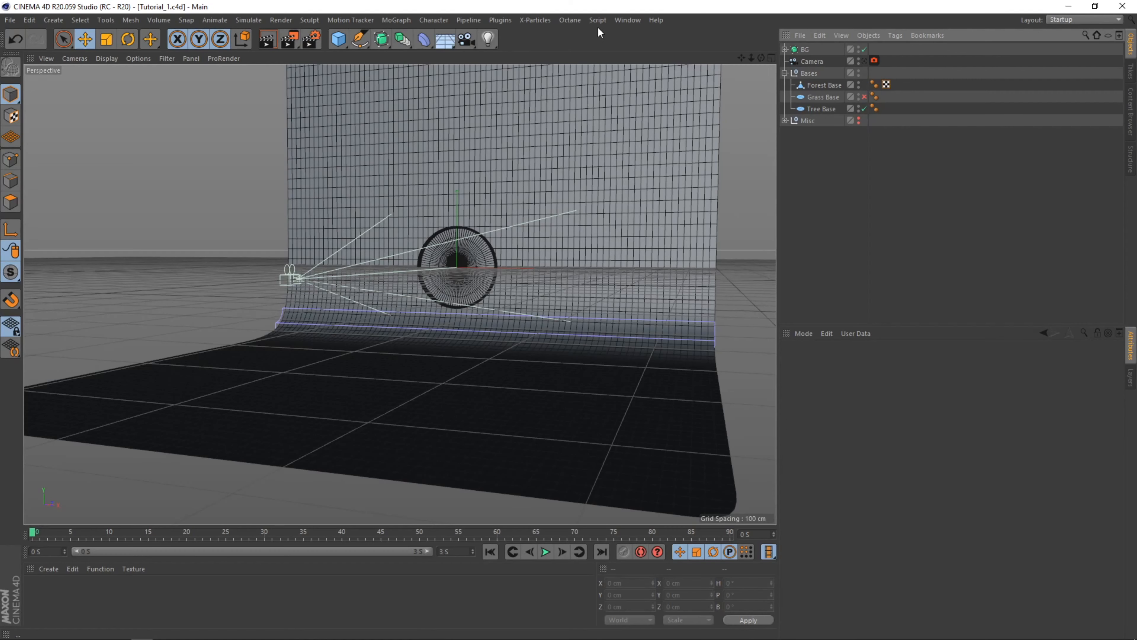
- Show the Octane Live Viewer and set its render mode to PT (path tracing)
click(570, 20)
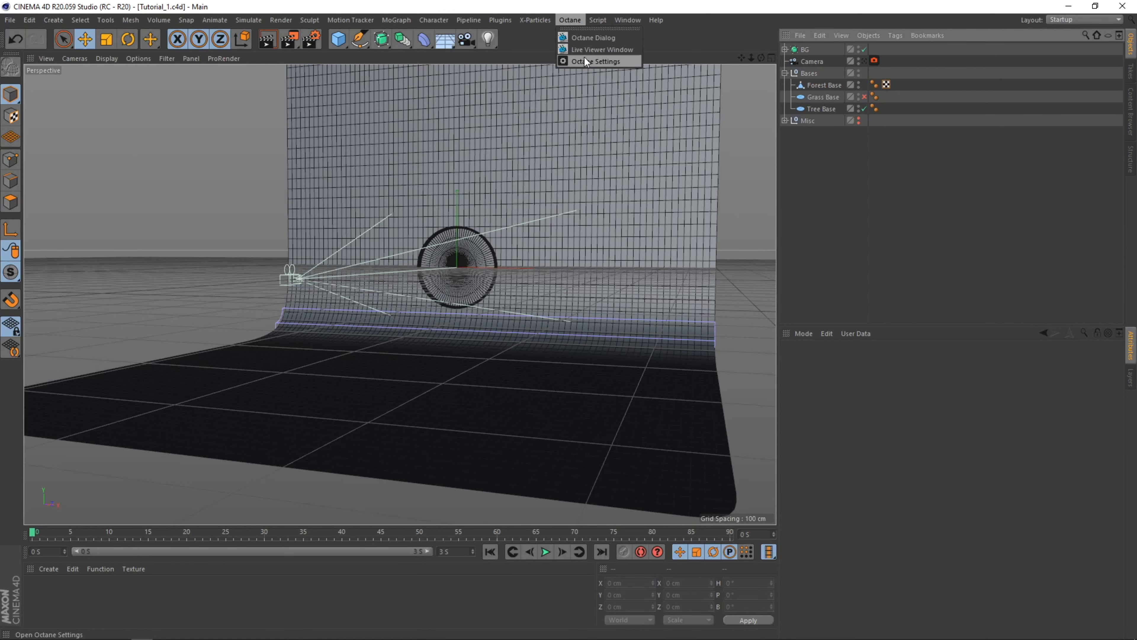
click(587, 45)
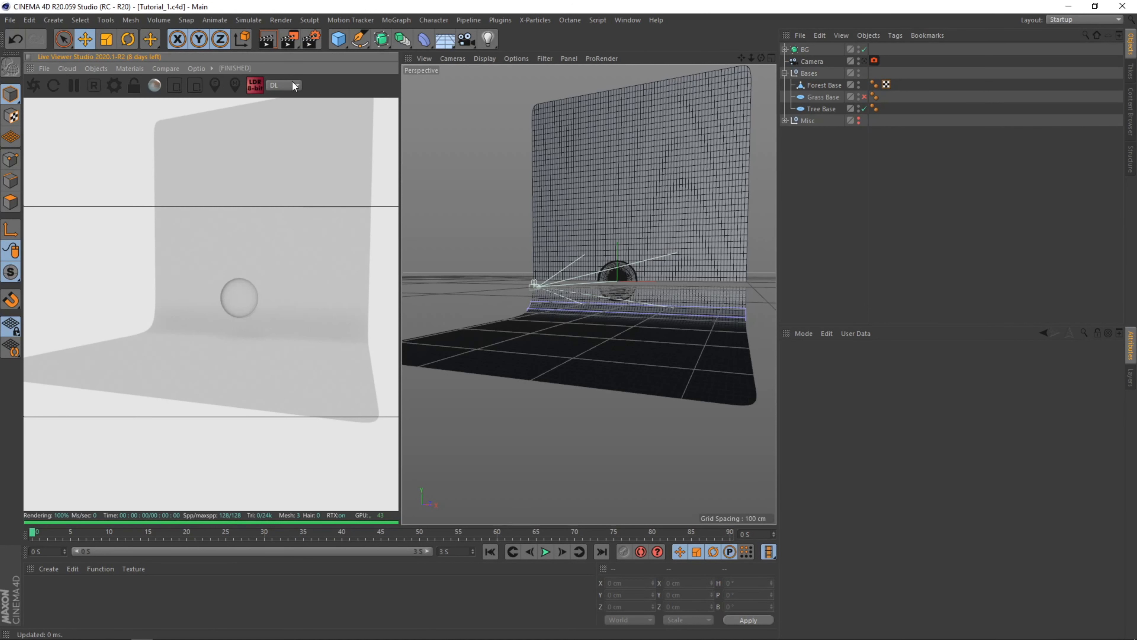
click(286, 85)
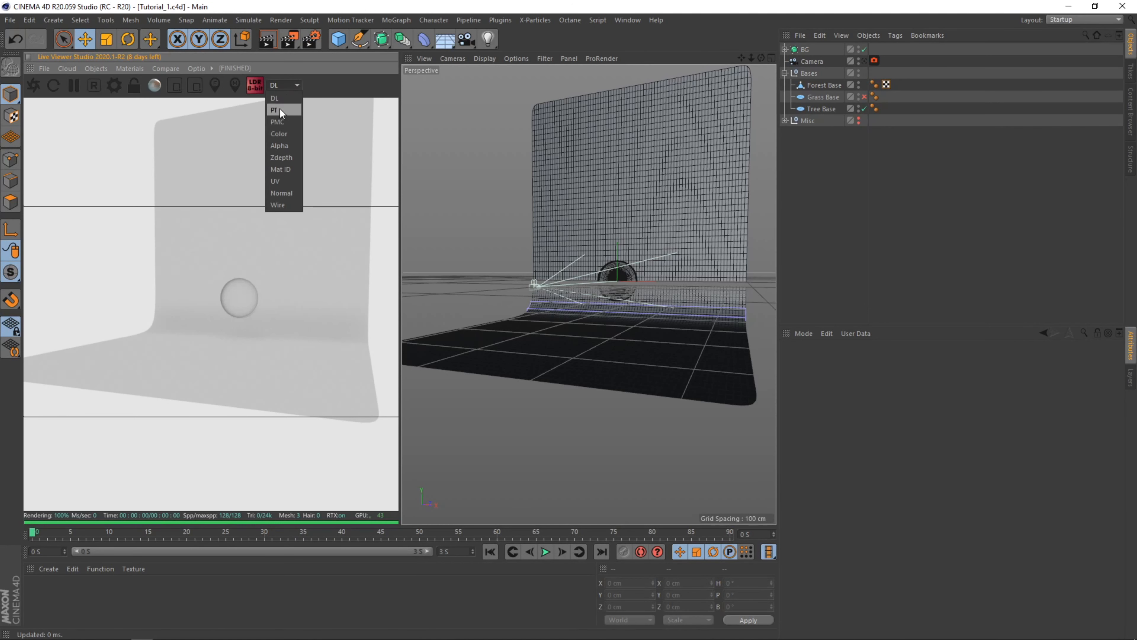
click(282, 130)
- Configure the render settings to use Octane Renderer with an output size of 1080 x 1080 pixels
click(310, 36)
click(526, 100)
click(519, 161)
click(656, 126)
text(1080)
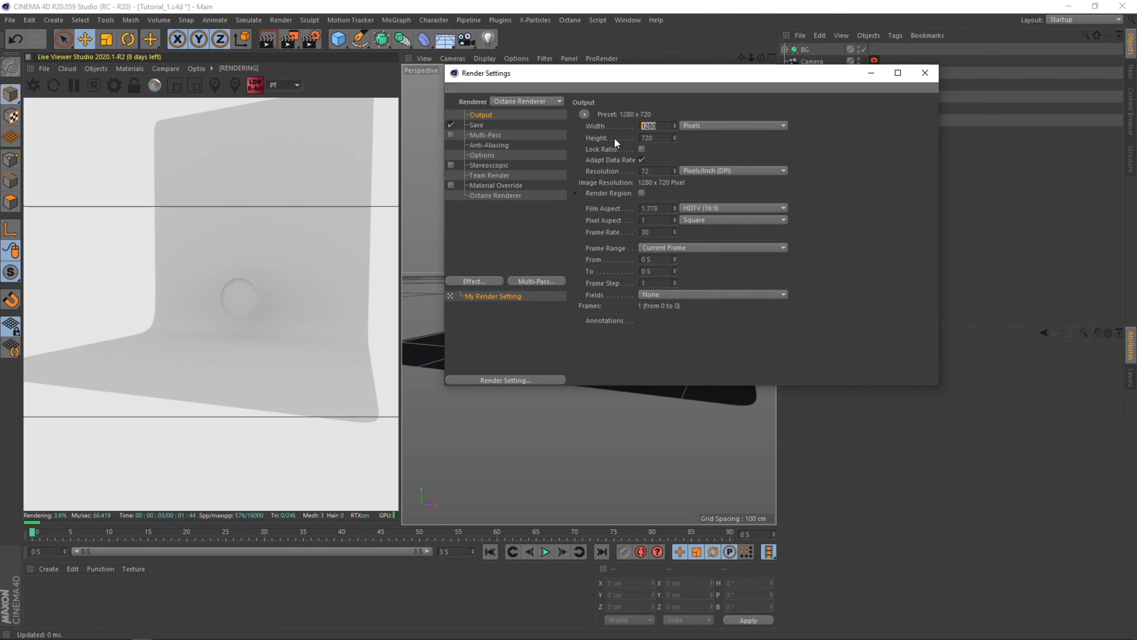
key(Tab)
text(1080)
key(Return)
click(925, 73)
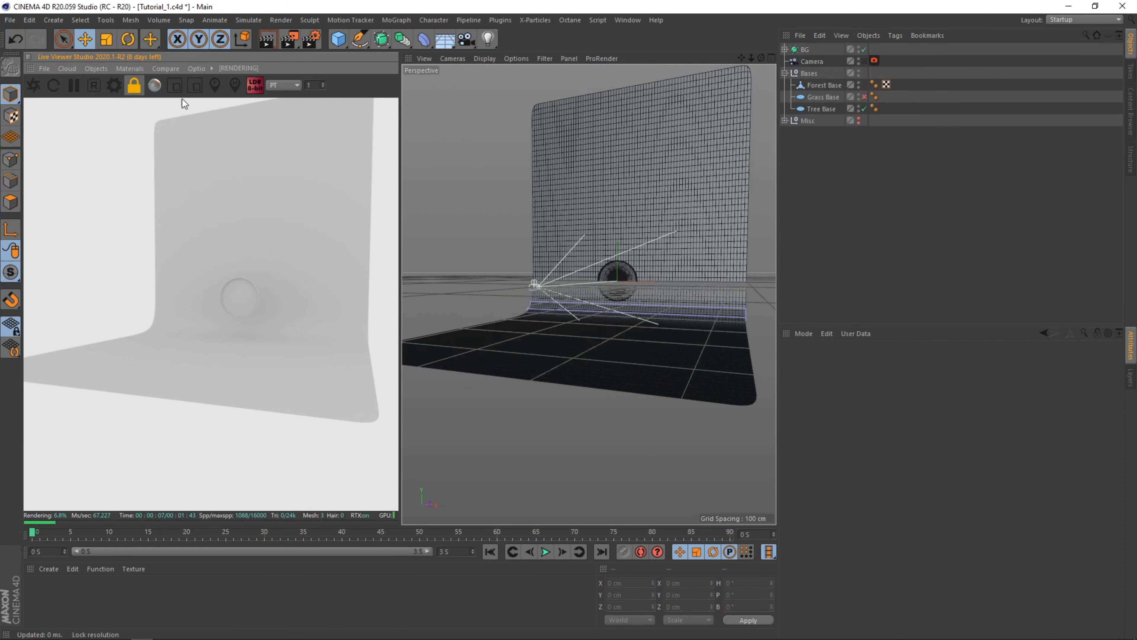
- Scale the resolution-locked Live Viewer preview to 0.5 and look through the scene's Camera
click(325, 88)
click(325, 88)
click(325, 88)
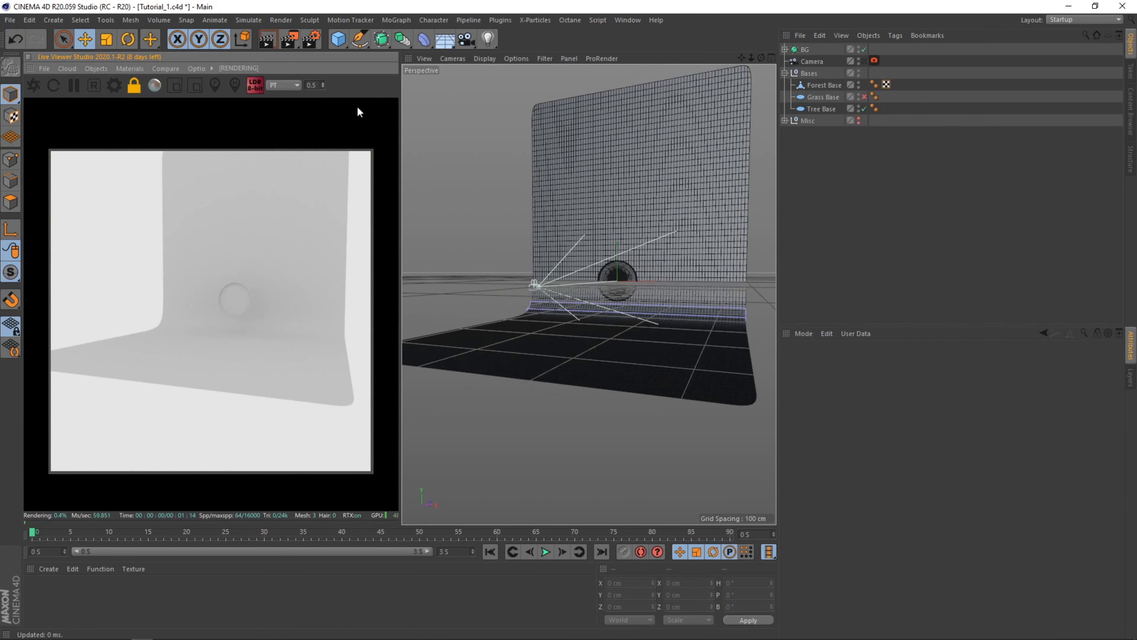
click(864, 61)
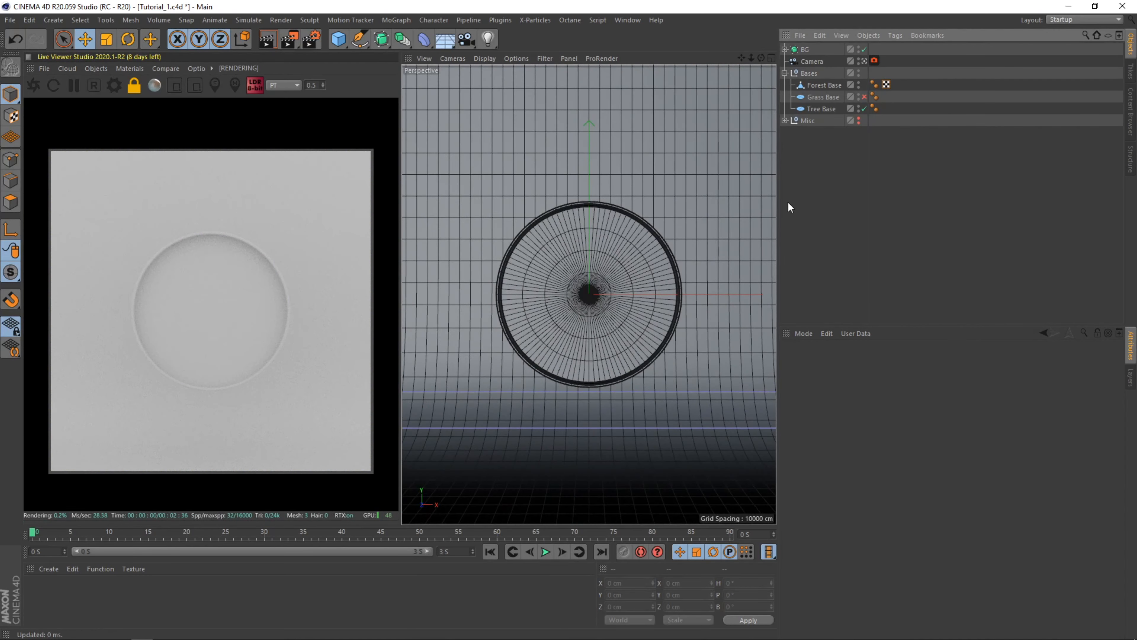
- Set up a separate Perspective viewport with shaded surfaces and lines, showing the backdrop and disc from the side
key(F2)
click(454, 58)
click(475, 132)
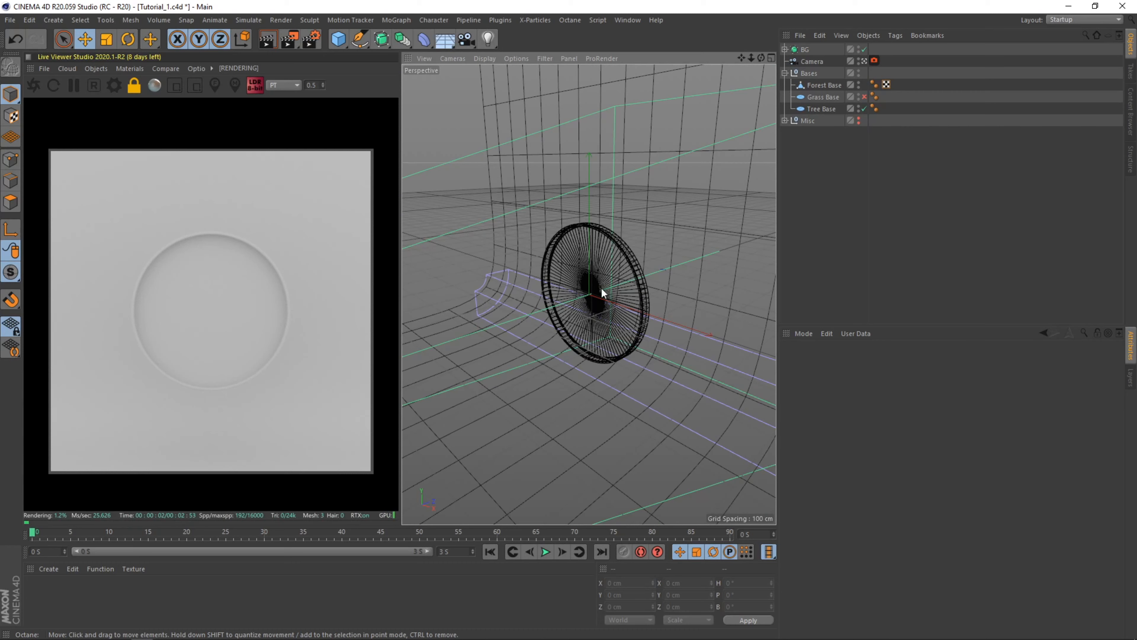
key(n)
key(b)
mouse_move(580, 260)
alt+middle_down()
mouse_move(414, 247)
mouse_move(531, 258)
alt+middle_up()
alt+middle_drag(607, 256, 540, 256)
scroll(540, 257, down, 2)
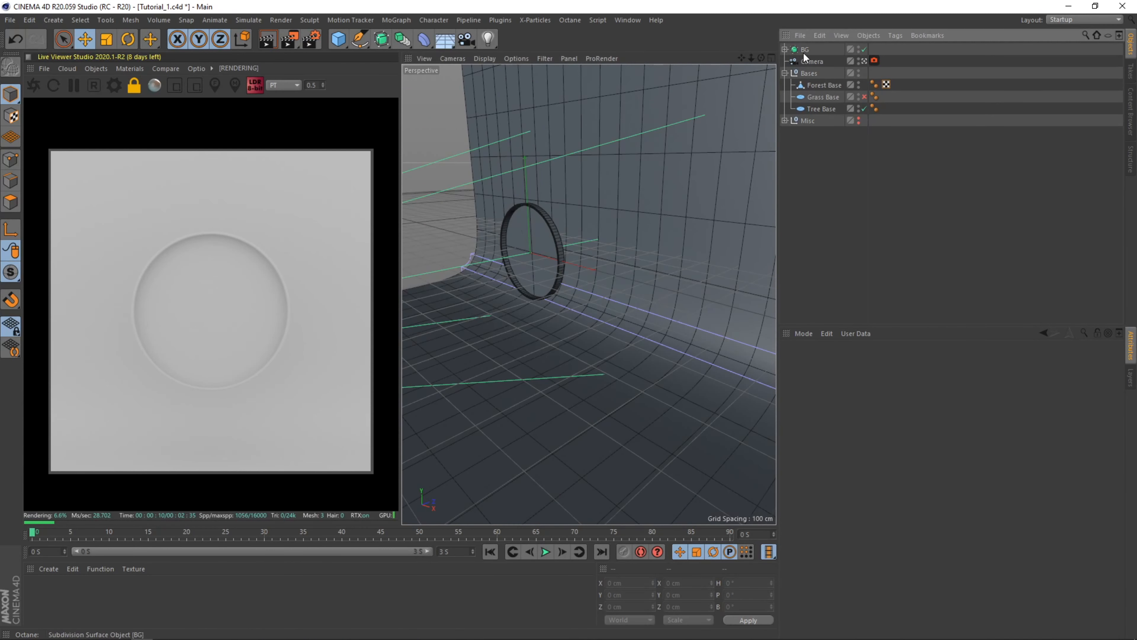
- Set the Camera's focal length to 100 mm
click(811, 61)
click(878, 413)
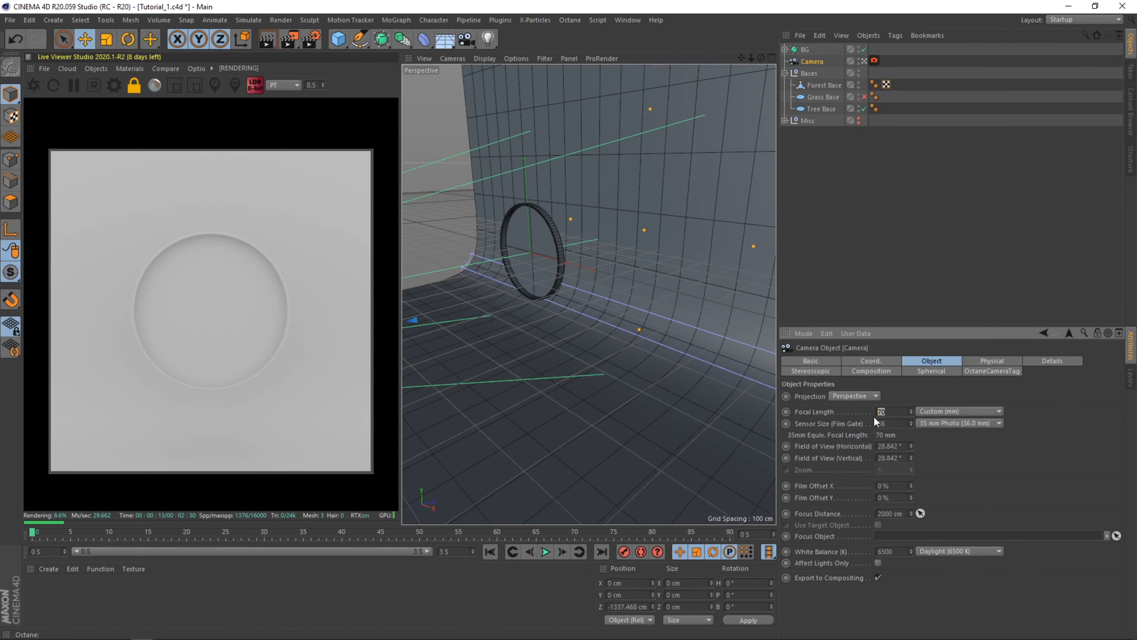
text(100)
key(Return)
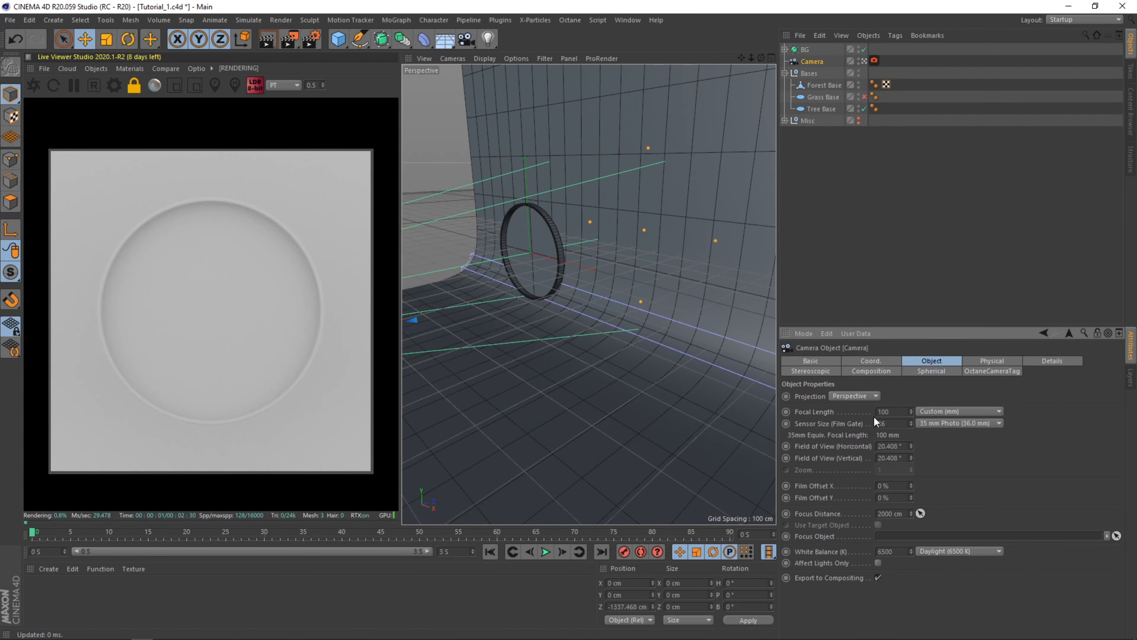
click(951, 151)
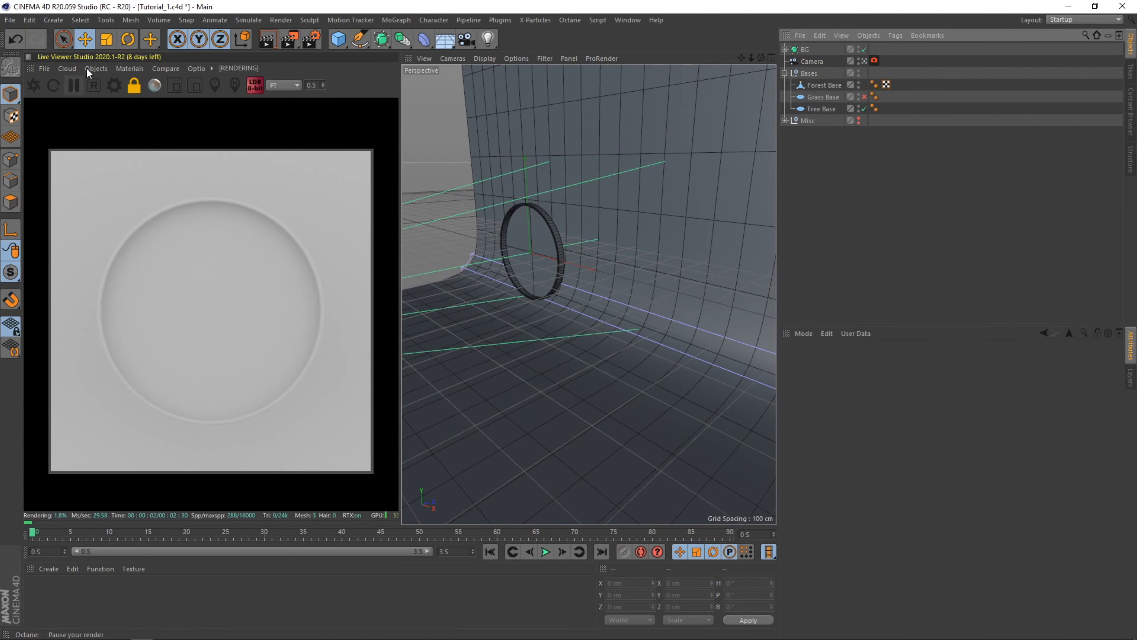
- Add an Octane HDRI environment to light the scene and rename its sky object as HDRI
click(97, 68)
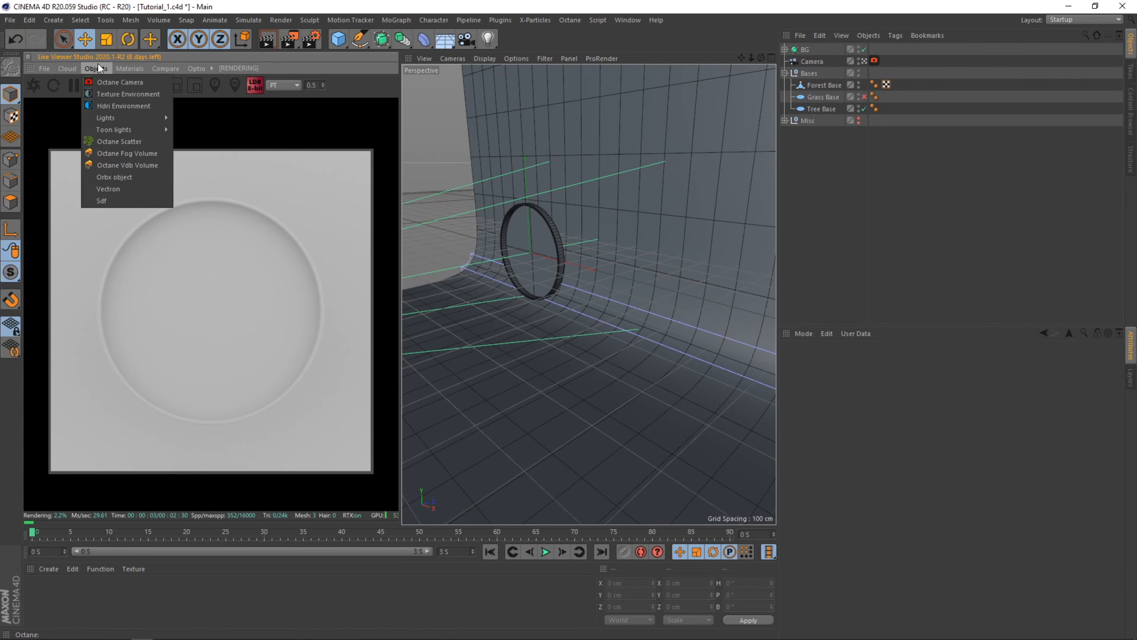
click(111, 106)
drag(955, 450, 1044, 483)
click(1068, 331)
click(814, 183)
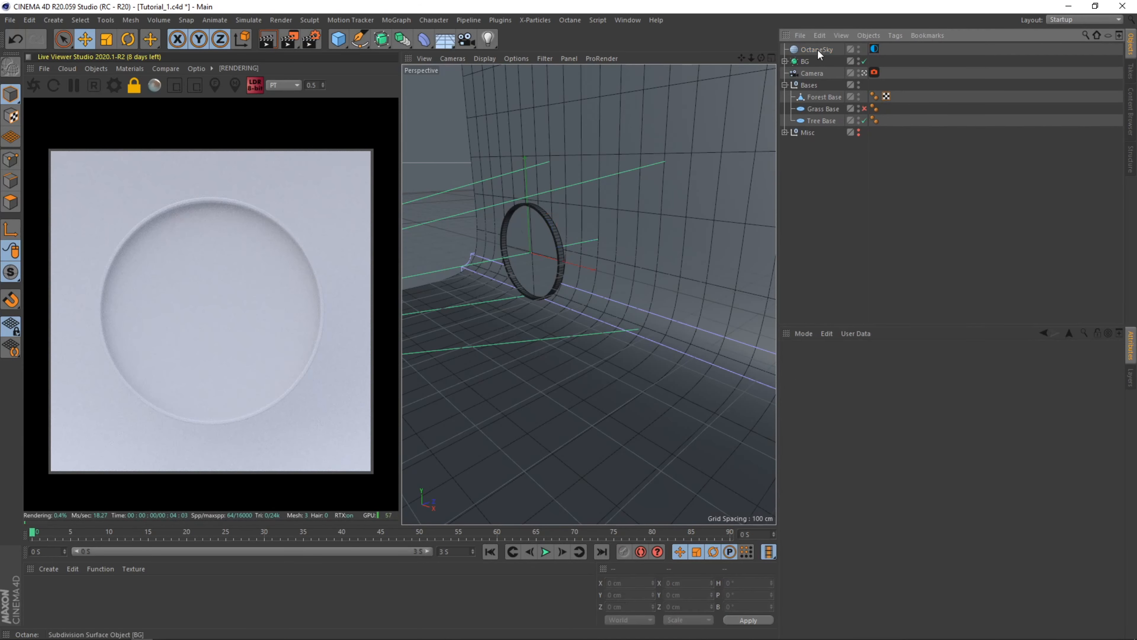
double_click(817, 49)
text(HDRI)
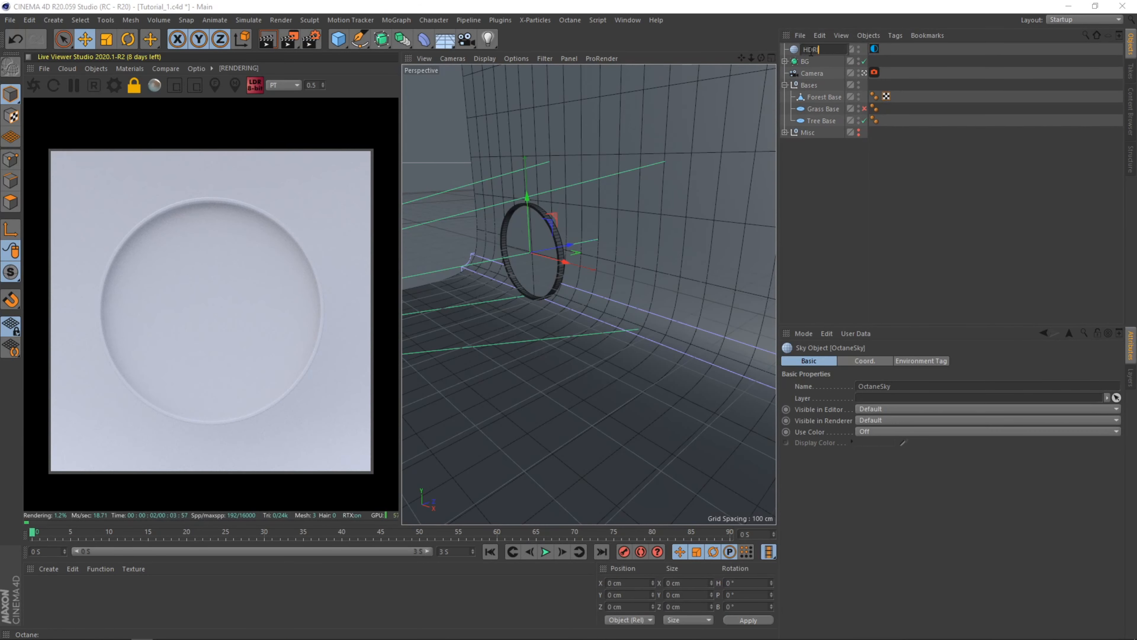
key(Return)
click(864, 221)
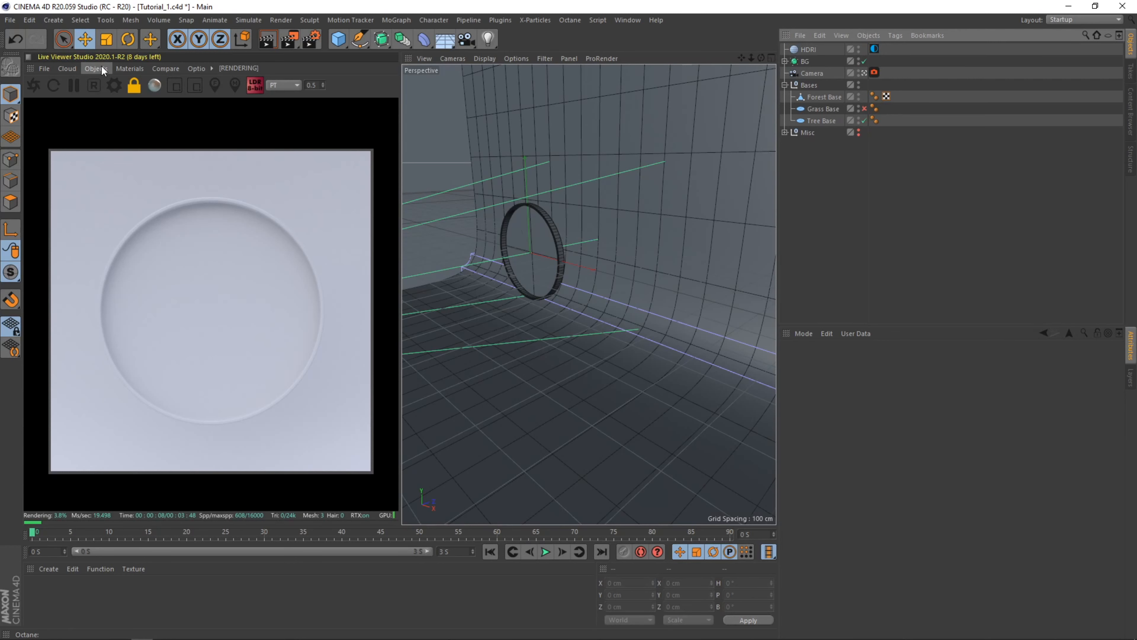
- Add an Octane texture environment and set its RGB spectrum color to black (0, 0, 0)
click(102, 68)
click(115, 95)
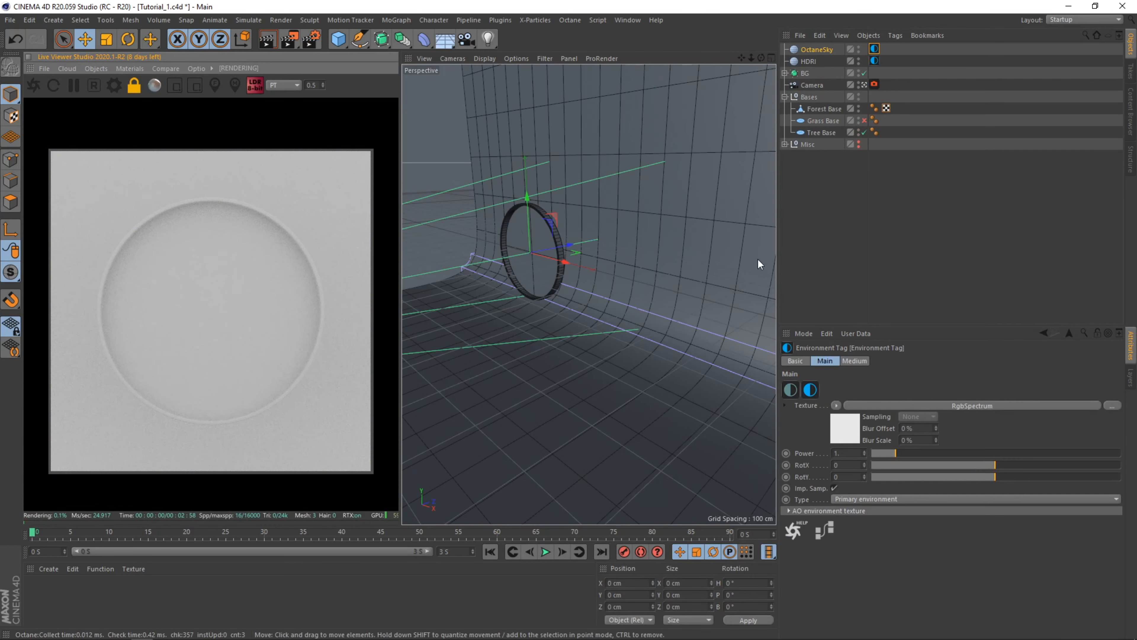
click(843, 424)
click(824, 386)
click(825, 405)
click(817, 425)
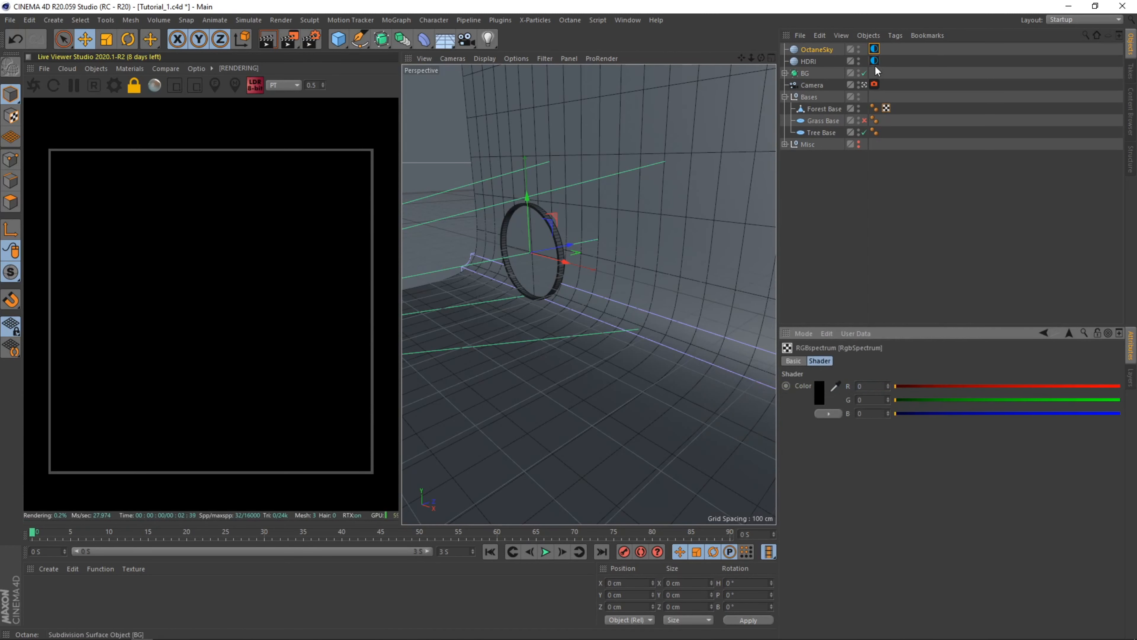
- Change the black sky's environment type so that it stops acting as the primary environment
click(874, 48)
click(864, 499)
click(864, 520)
- Rename the black texture environment as BG and save the scene
double_click(817, 49)
text(BG)
key(Return)
click(807, 73)
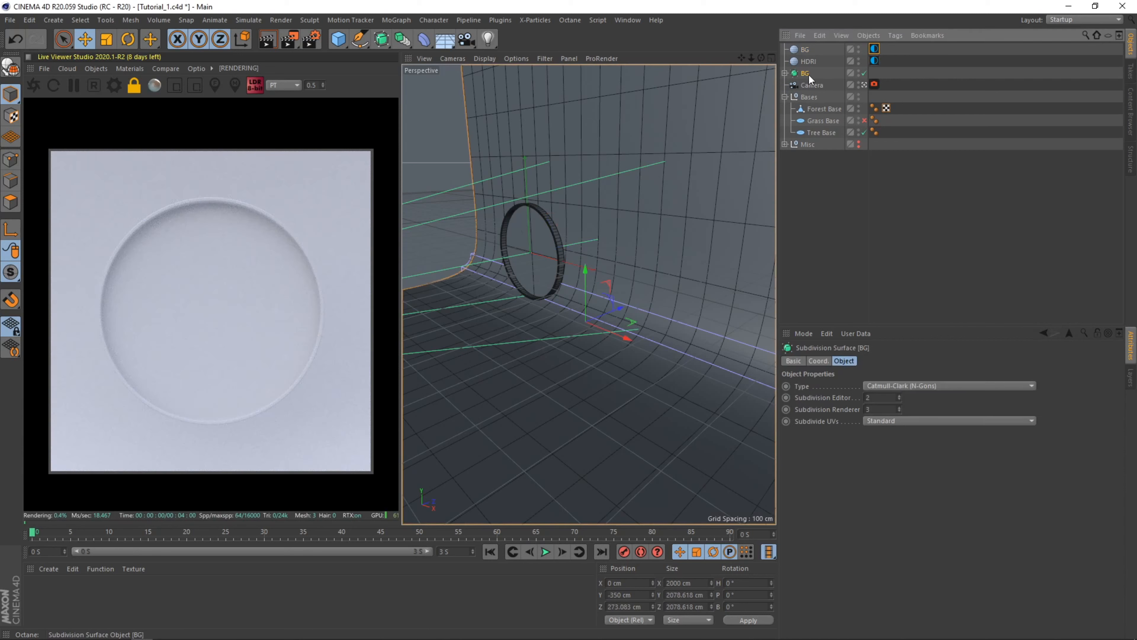
click(824, 212)
key(ctrl+s)
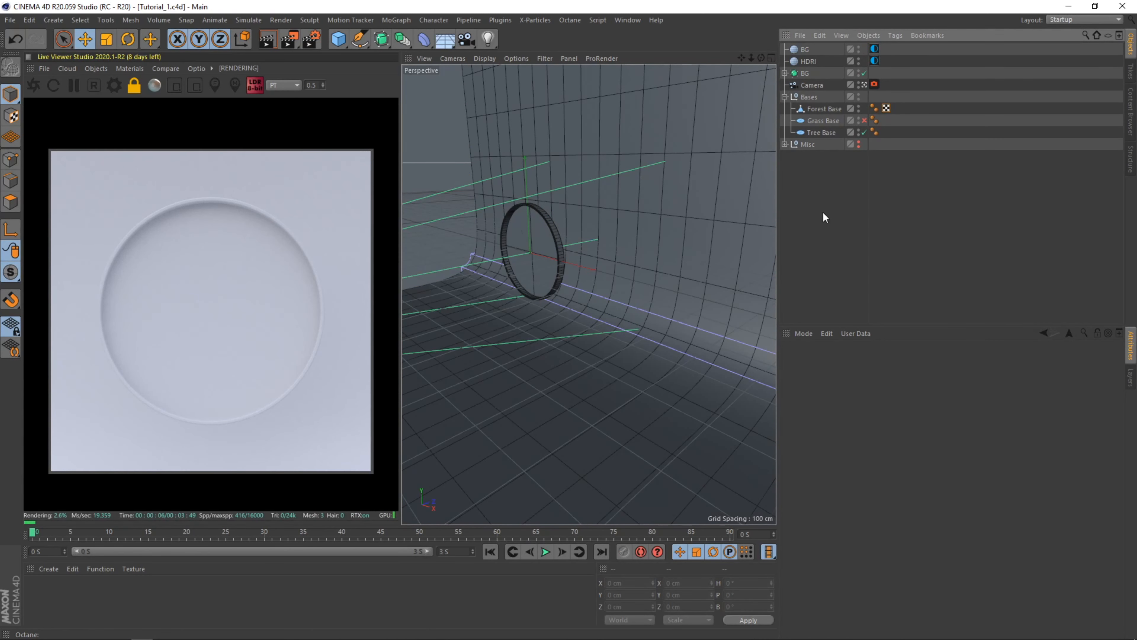
- Add a Forester Tree and load the Lagerstroemia preset from its tree library
click(504, 21)
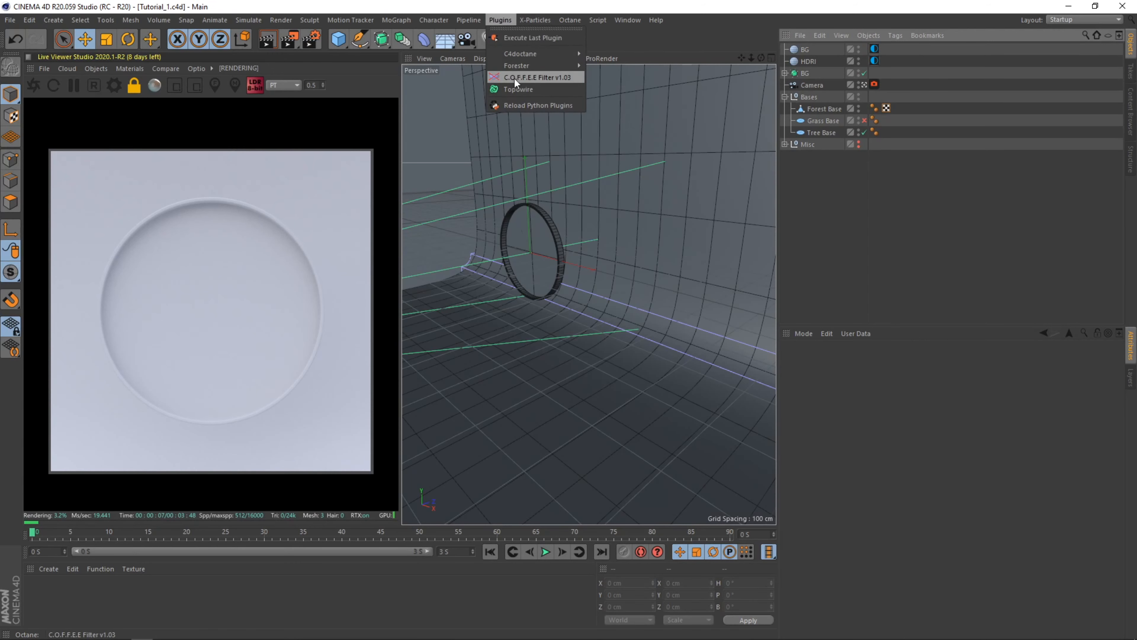
mouse_move(578, 61)
click(614, 82)
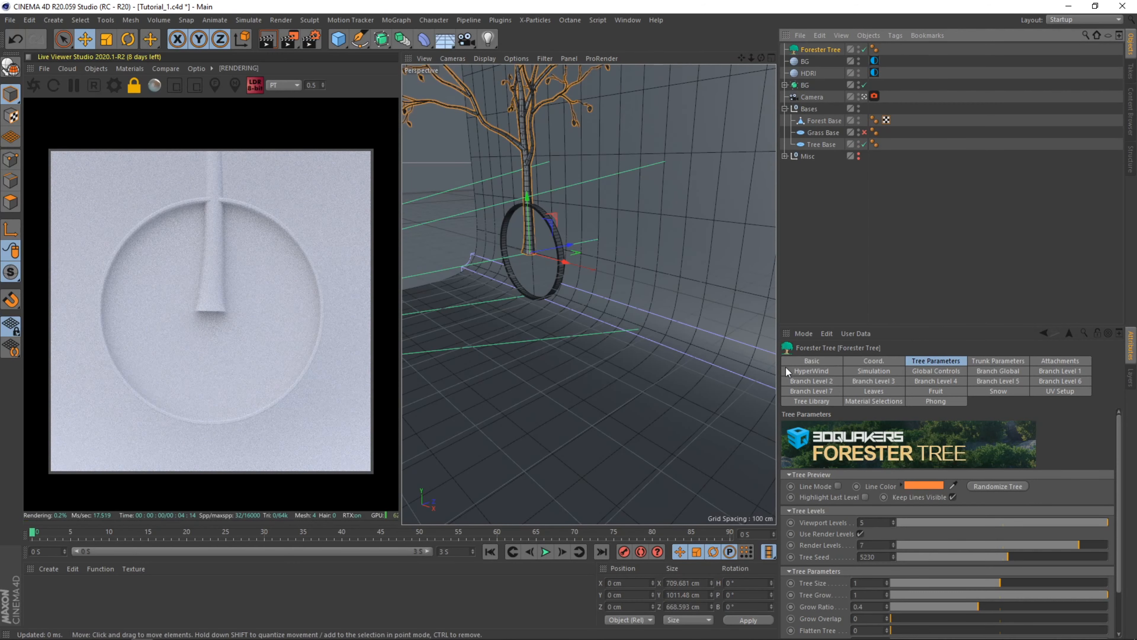
click(812, 401)
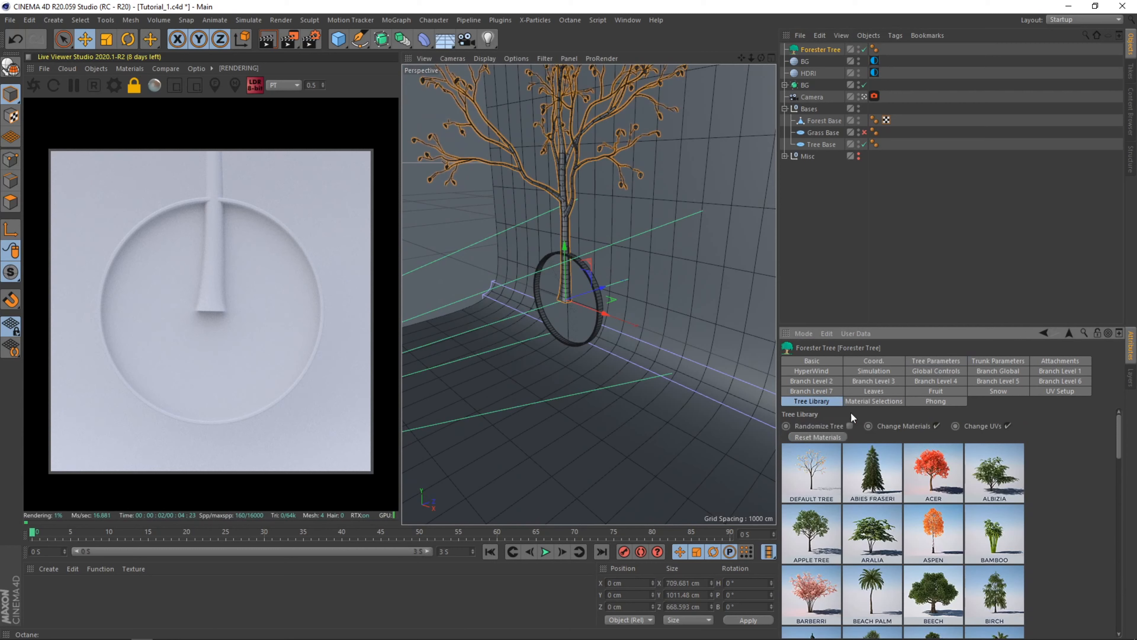
scroll(919, 526, down, 10)
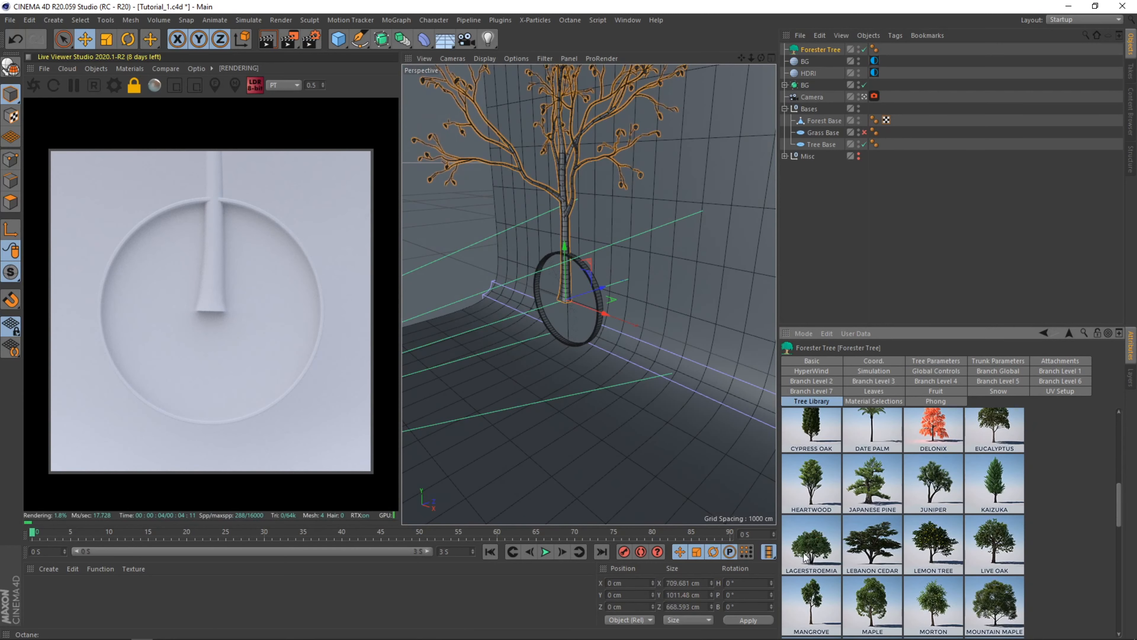
click(808, 558)
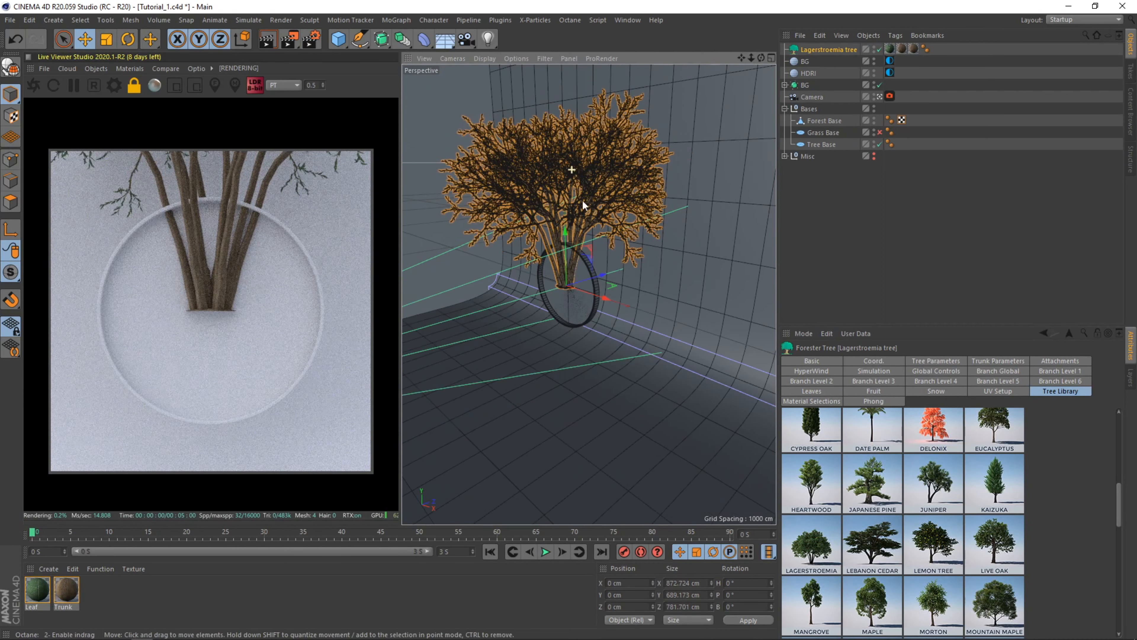
- Set the Lagerstroemia tree's size to 0.06 so it fits inside the ring
alt+middle_drag(583, 212, 598, 255)
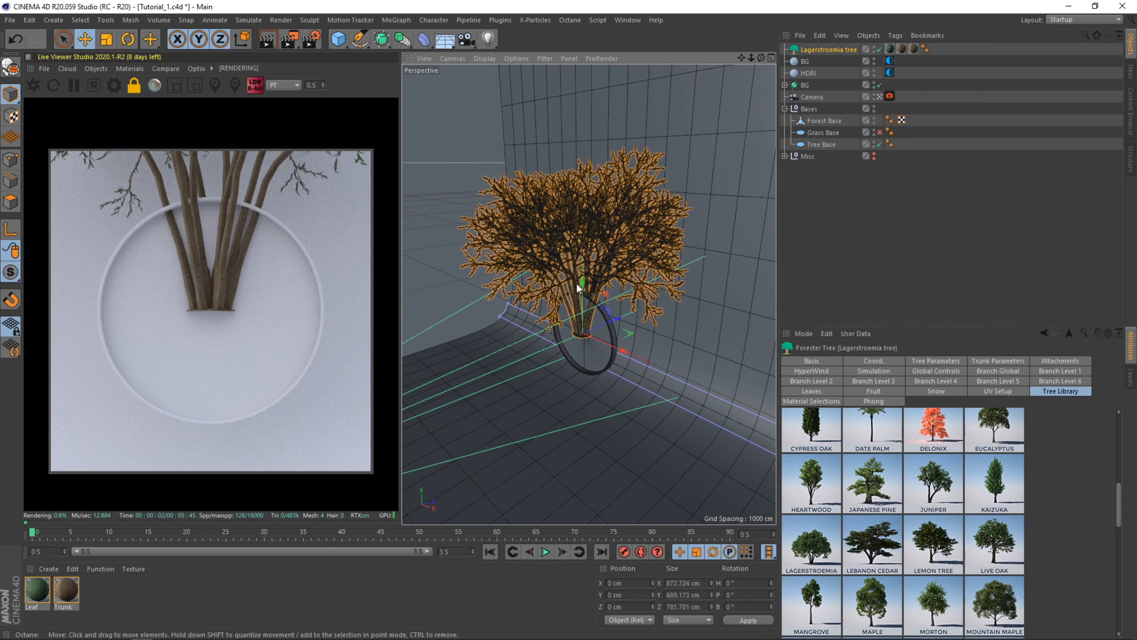
click(945, 361)
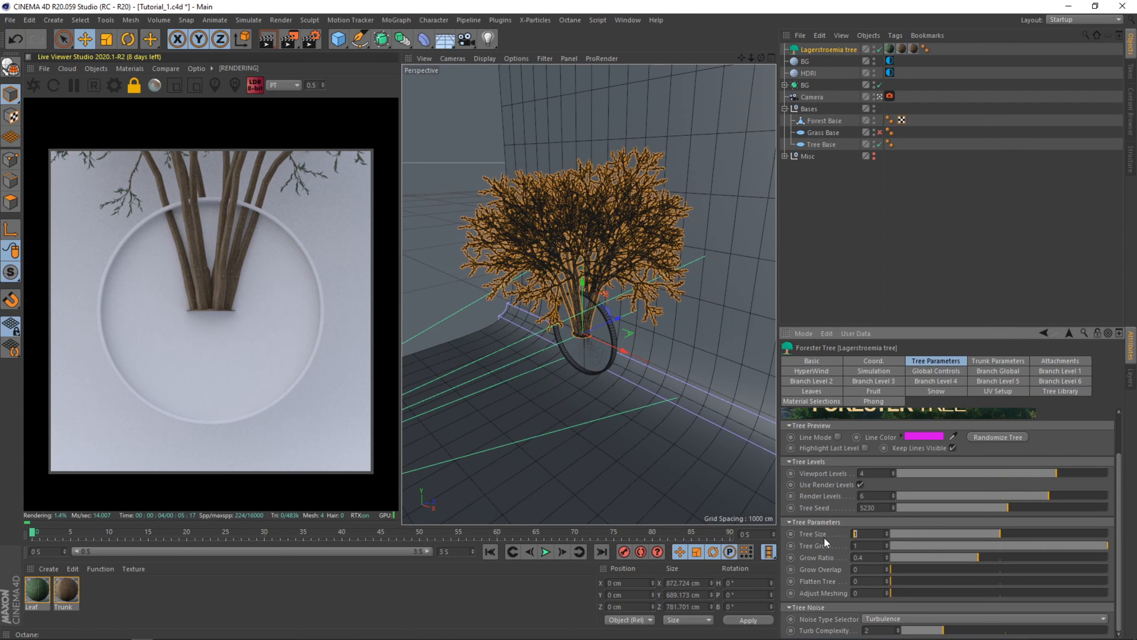
text(0.6)
key(Return)
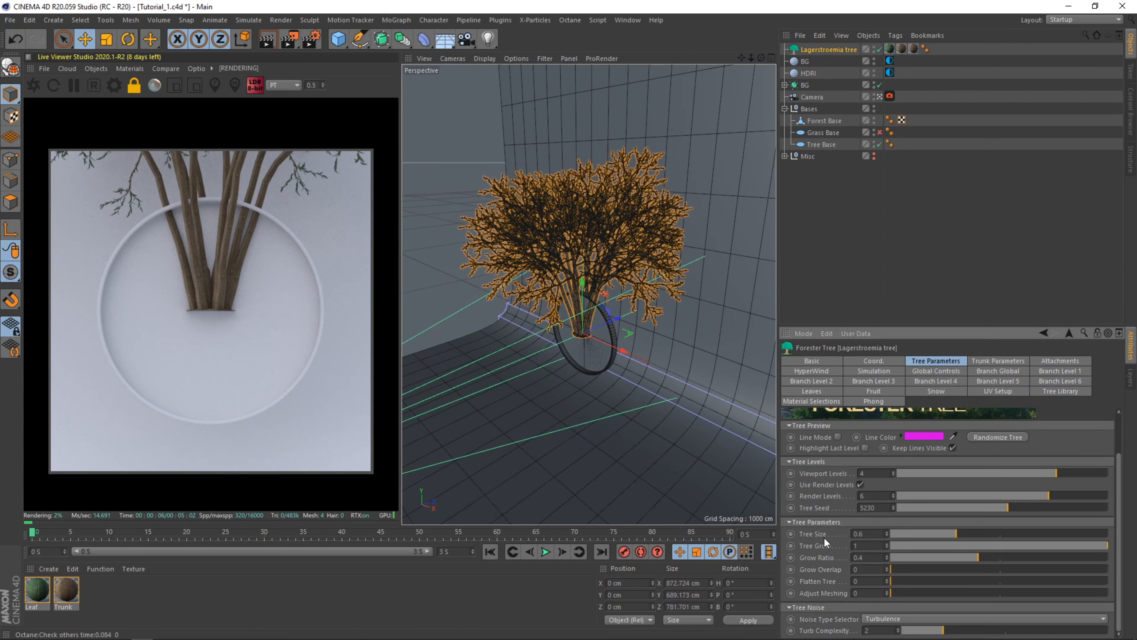
text(0)
key(Return)
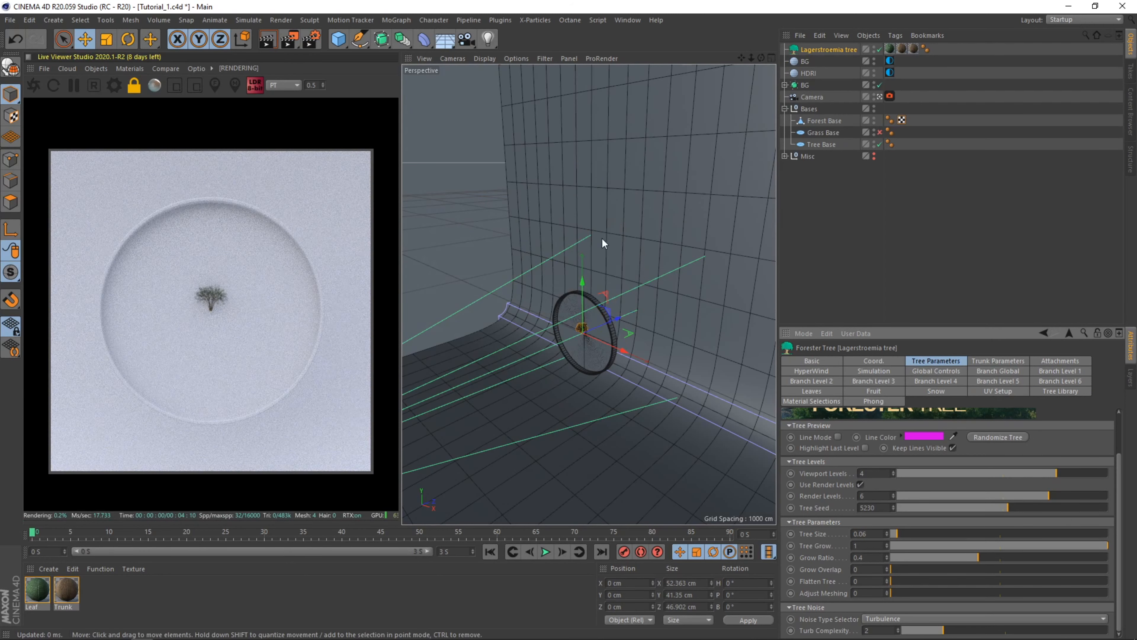
scroll(583, 334, up, 10)
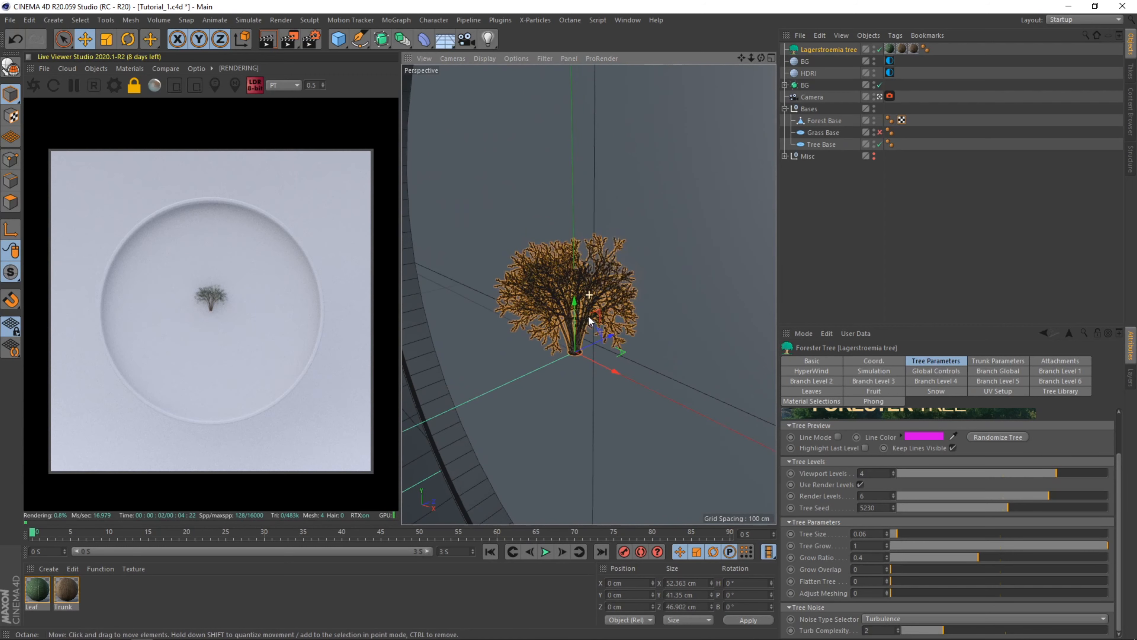
- Set the Lagerstroemia tree's viewport levels to 6 to match its render levels
scroll(590, 321, up, 2)
text(6)
key(Return)
click(536, 373)
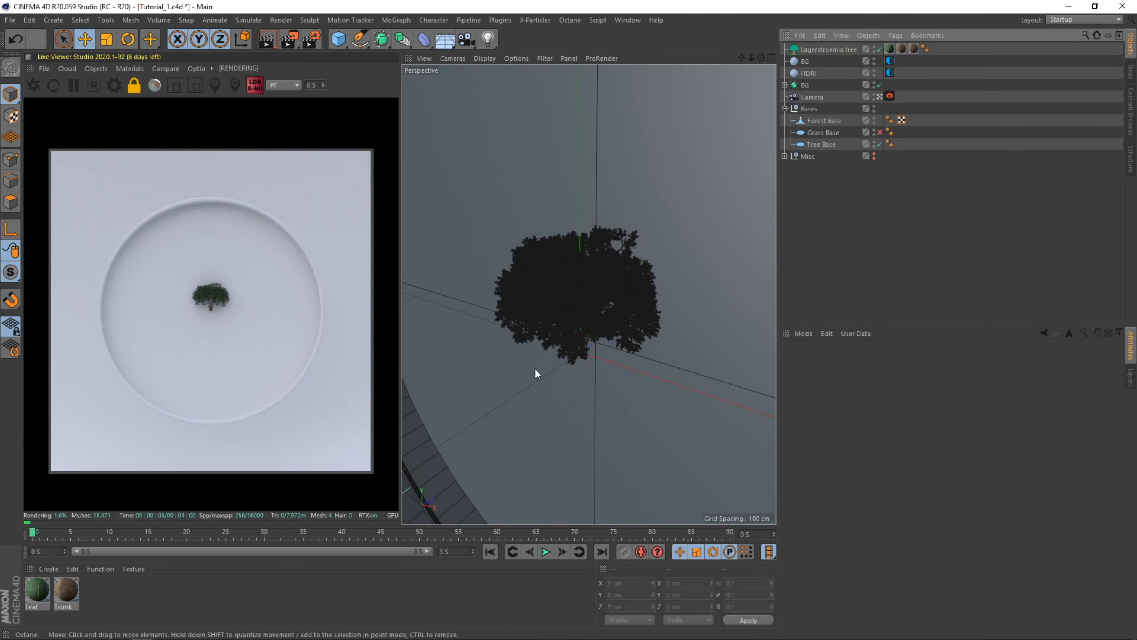
- Add an Octane Scatter object and nest the Lagerstroemia tree inside it
click(130, 68)
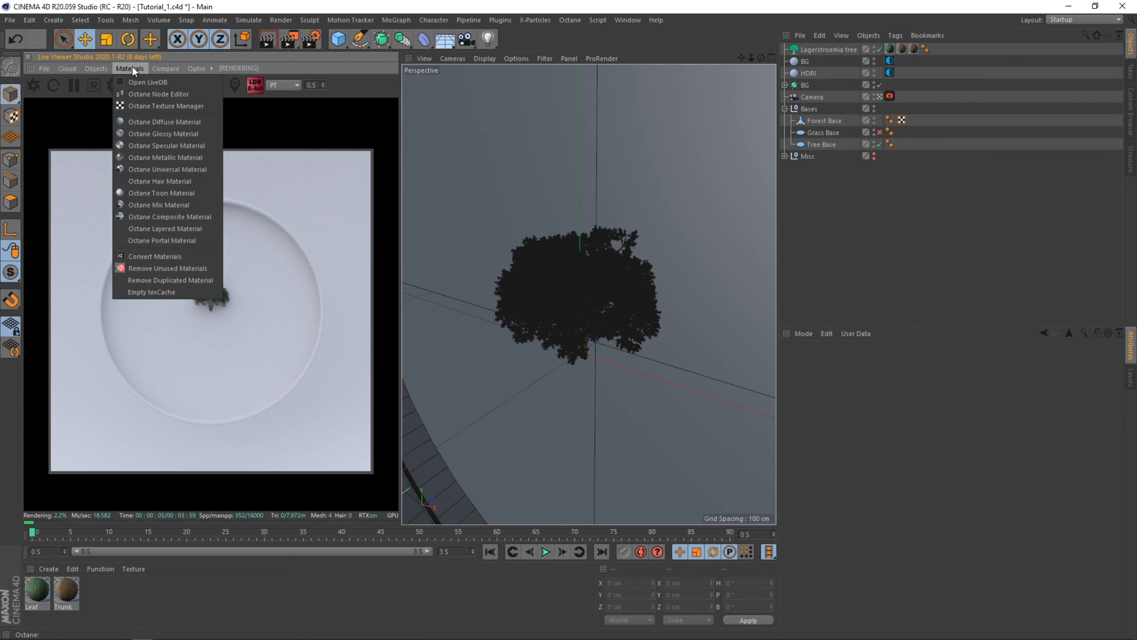
click(145, 144)
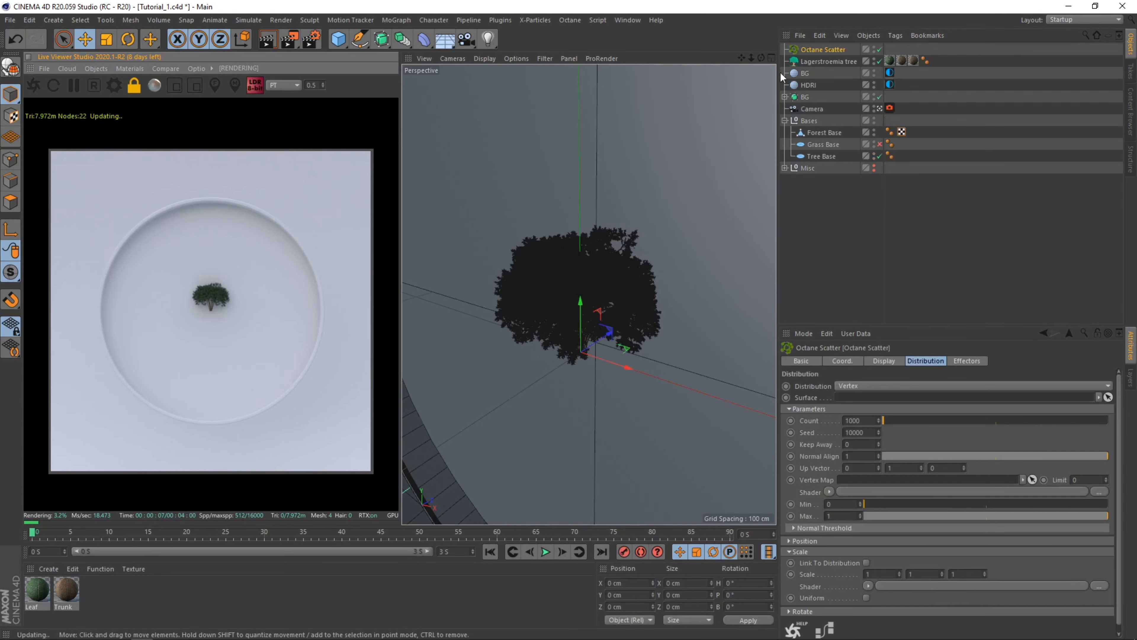
drag(818, 61, 822, 48)
click(823, 48)
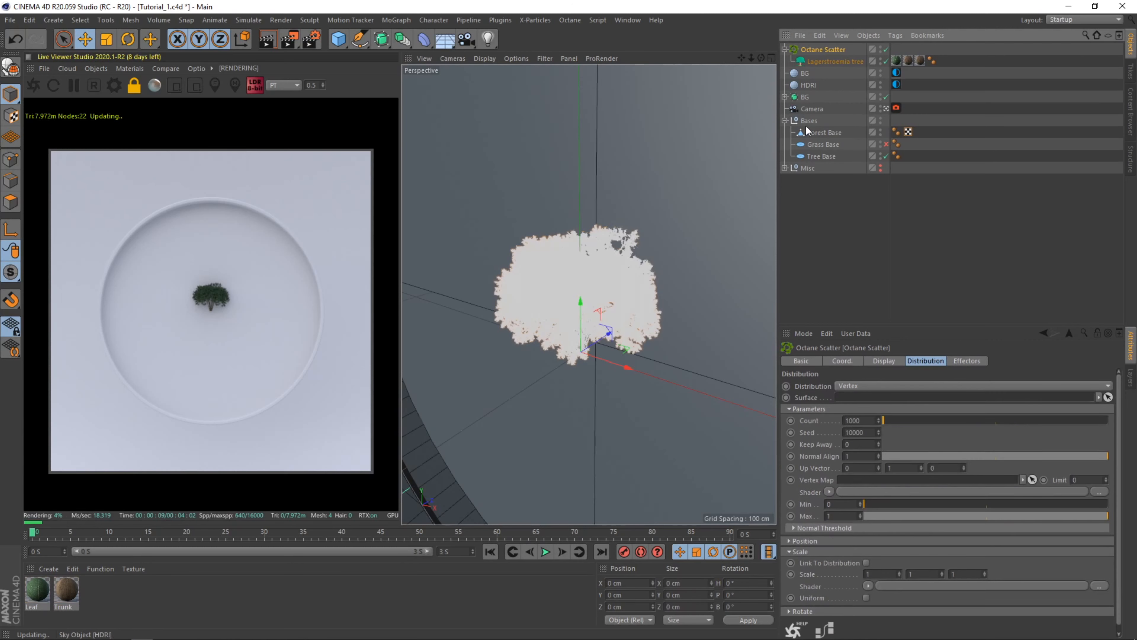
- Scatter the trees over Tree Base using Surface distribution with a count of 500
drag(823, 154, 859, 398)
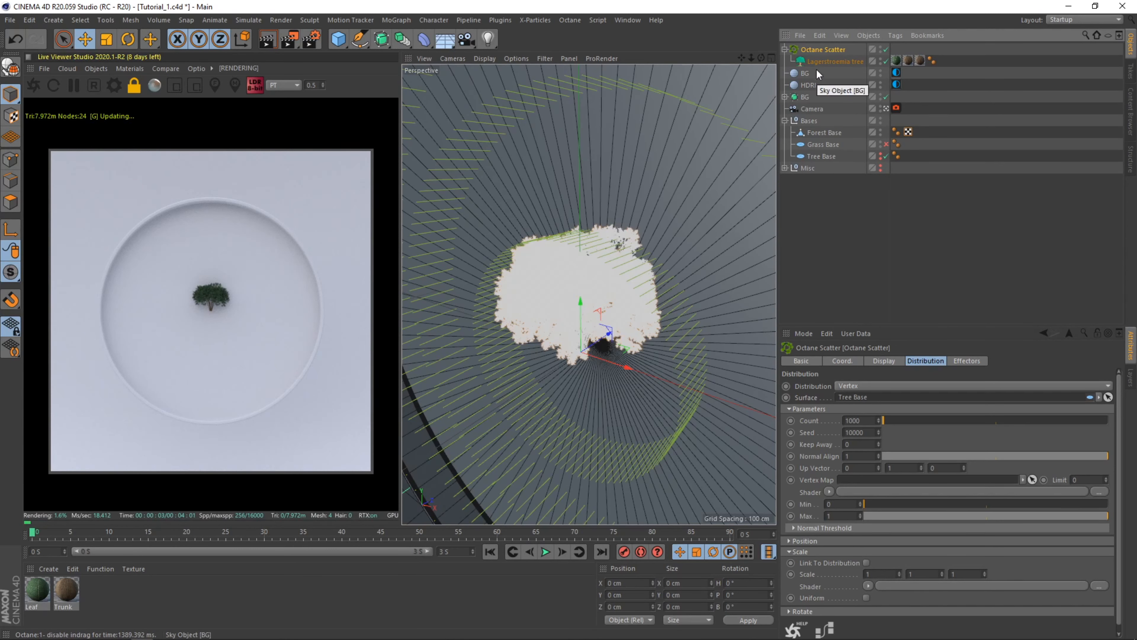
click(853, 420)
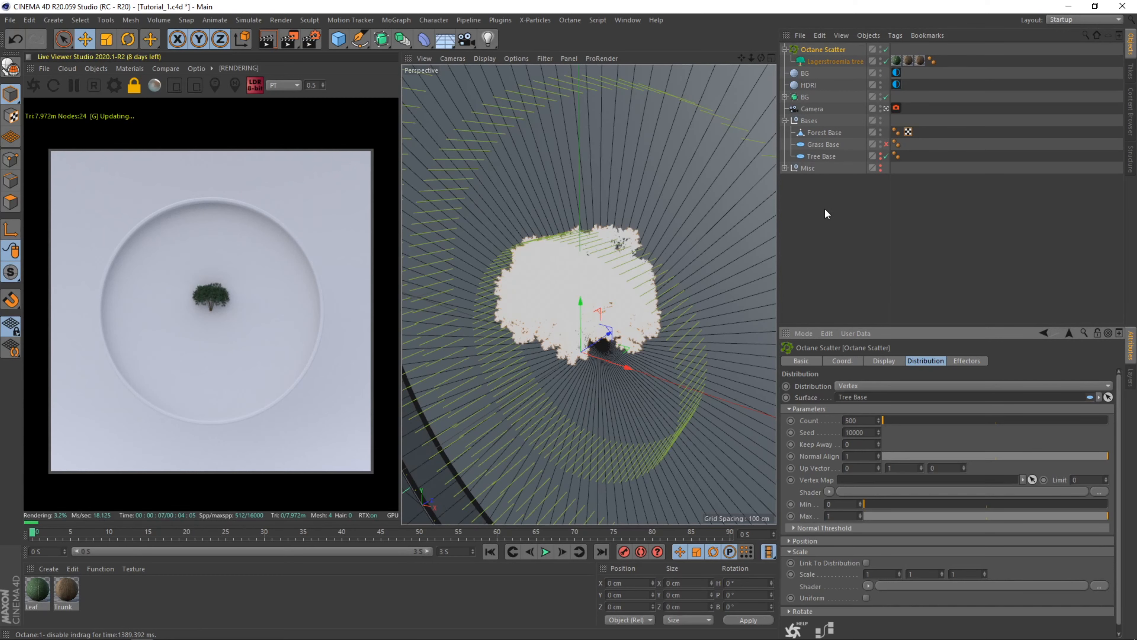
click(866, 386)
click(864, 412)
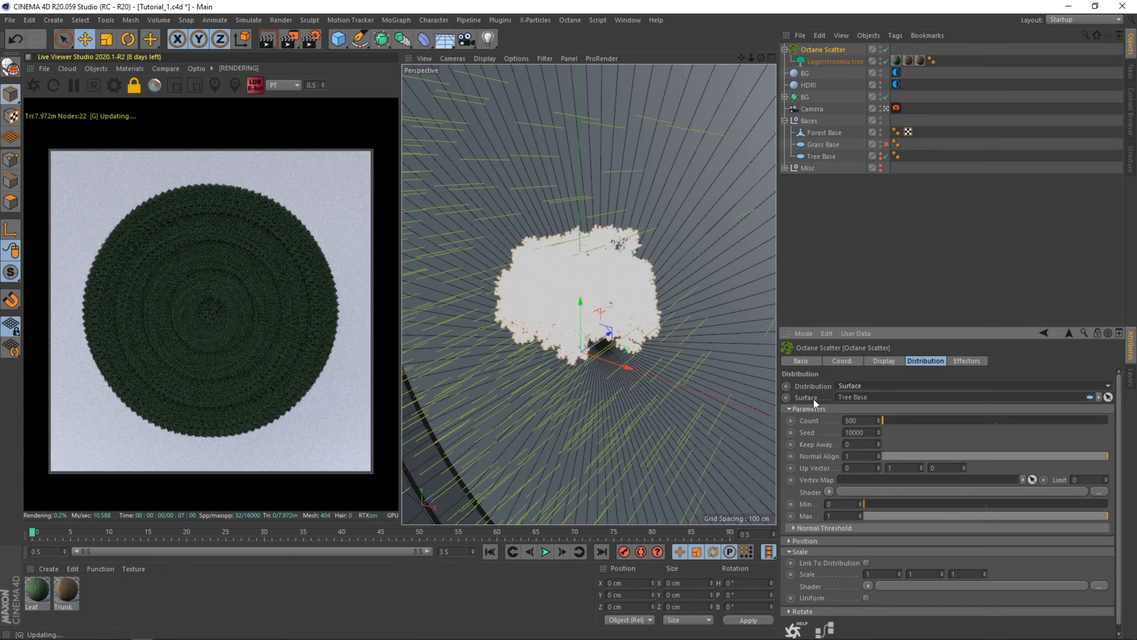
alt+right_drag(610, 264, 571, 336)
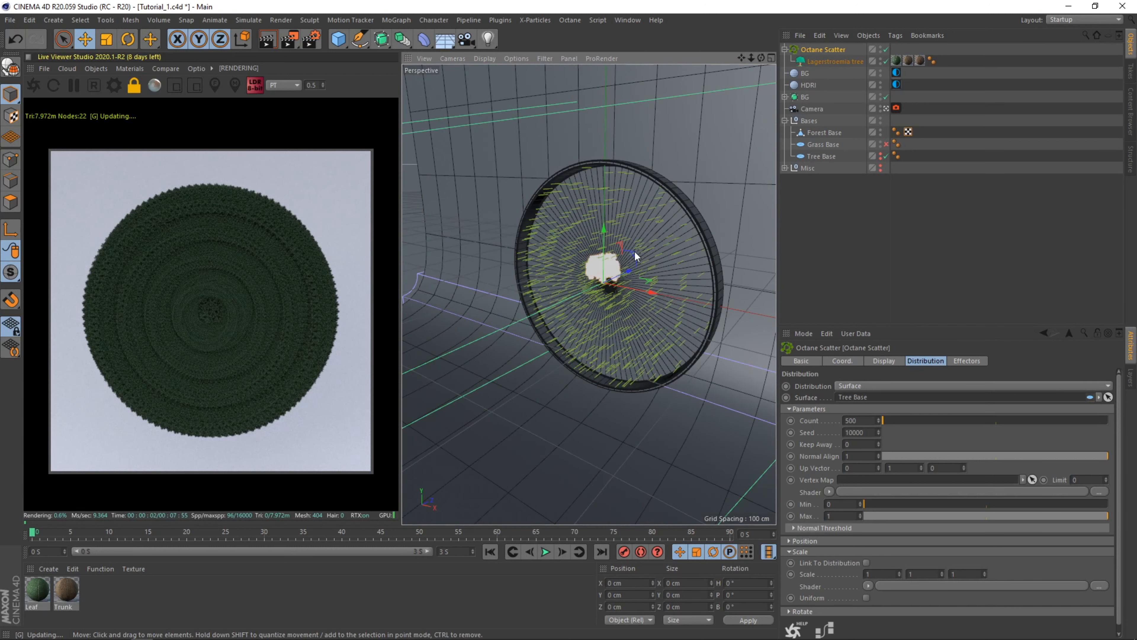
alt+middle_drag(634, 251, 619, 262)
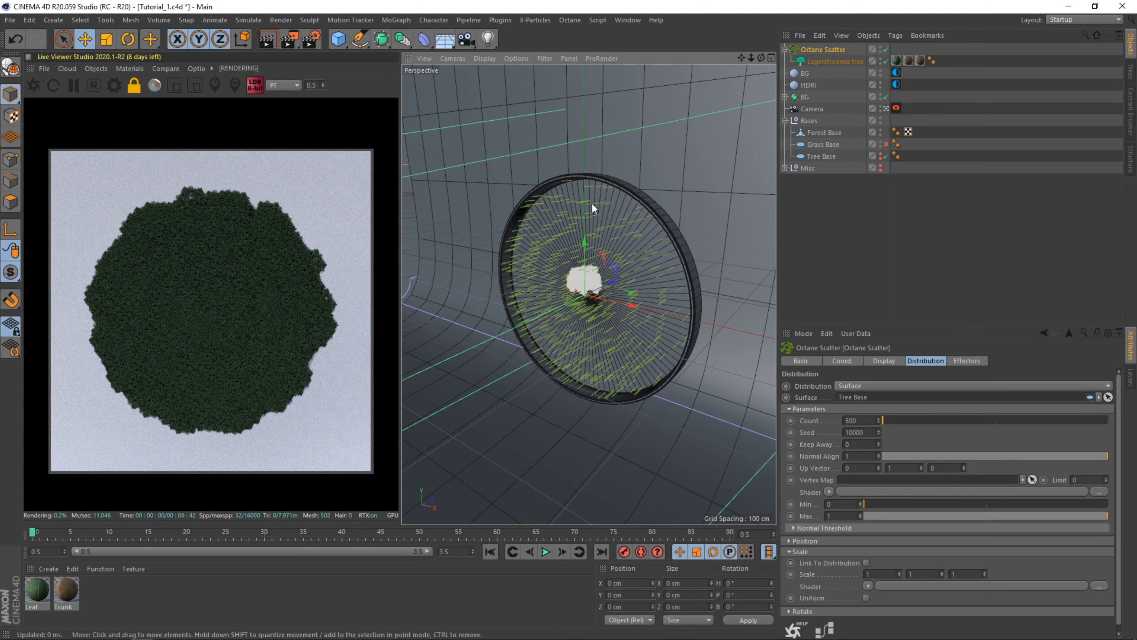
- Convert the Leaf and Trunk materials to Octane materials and remove the unused originals
drag(107, 608, 34, 587)
click(119, 72)
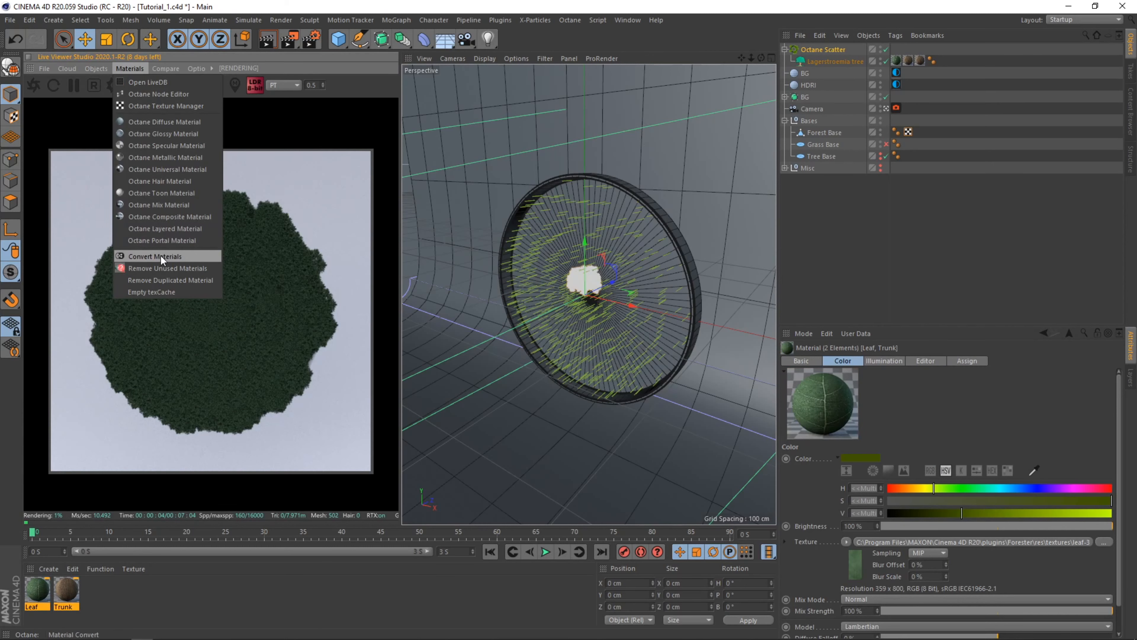
click(160, 255)
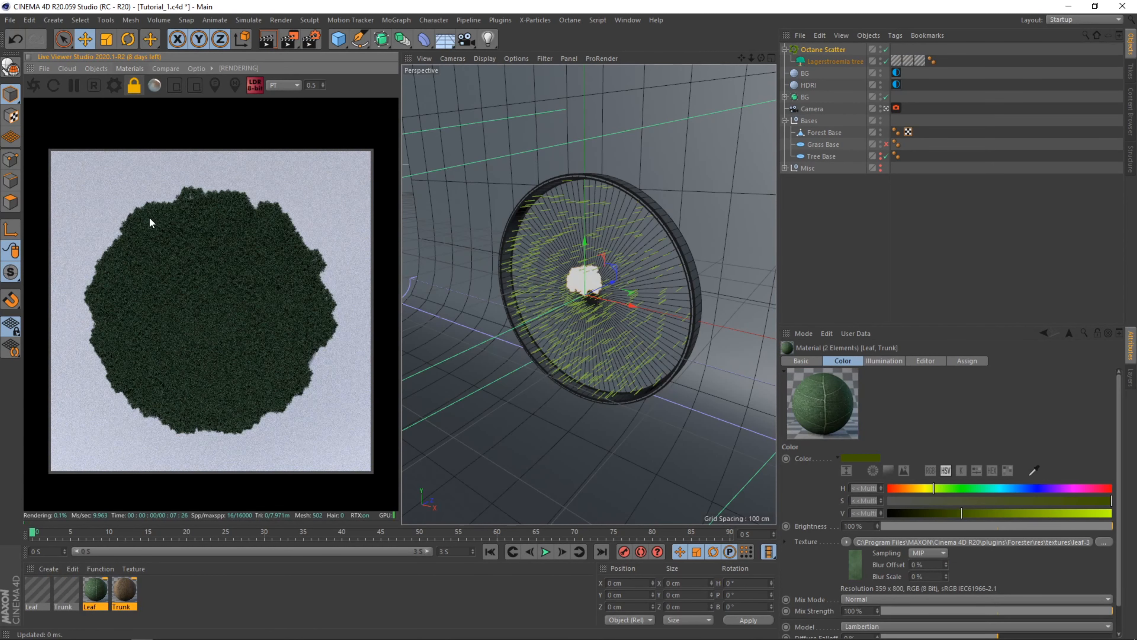
click(128, 69)
click(127, 66)
click(128, 69)
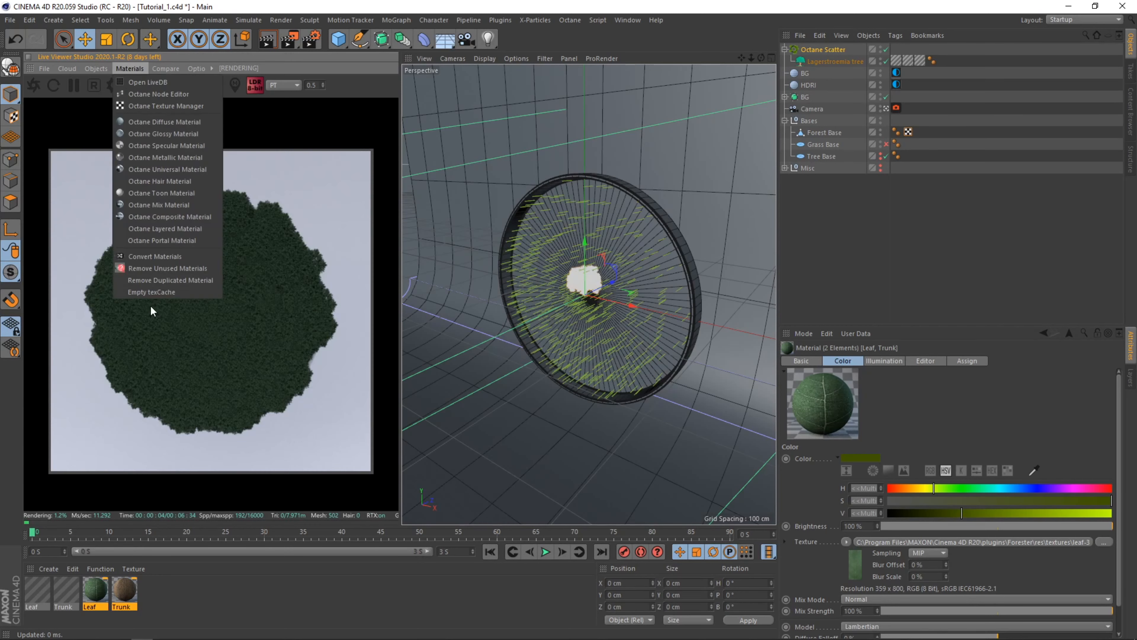
click(149, 268)
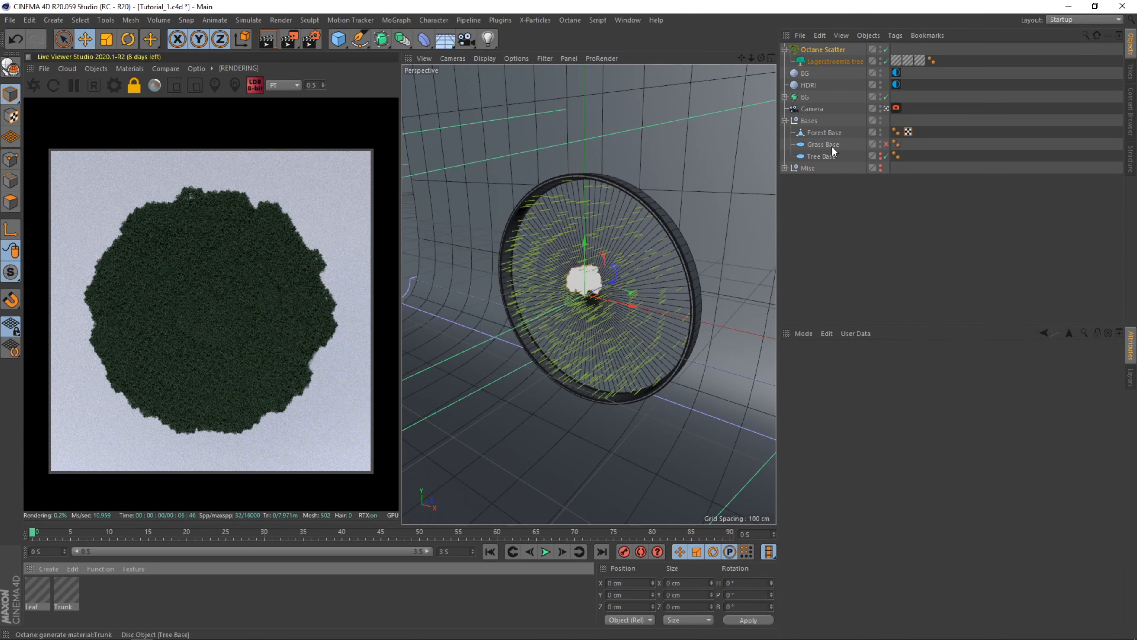
- Load a Noise shader for the Octane Scatter's scale and open its settings
click(824, 58)
click(820, 50)
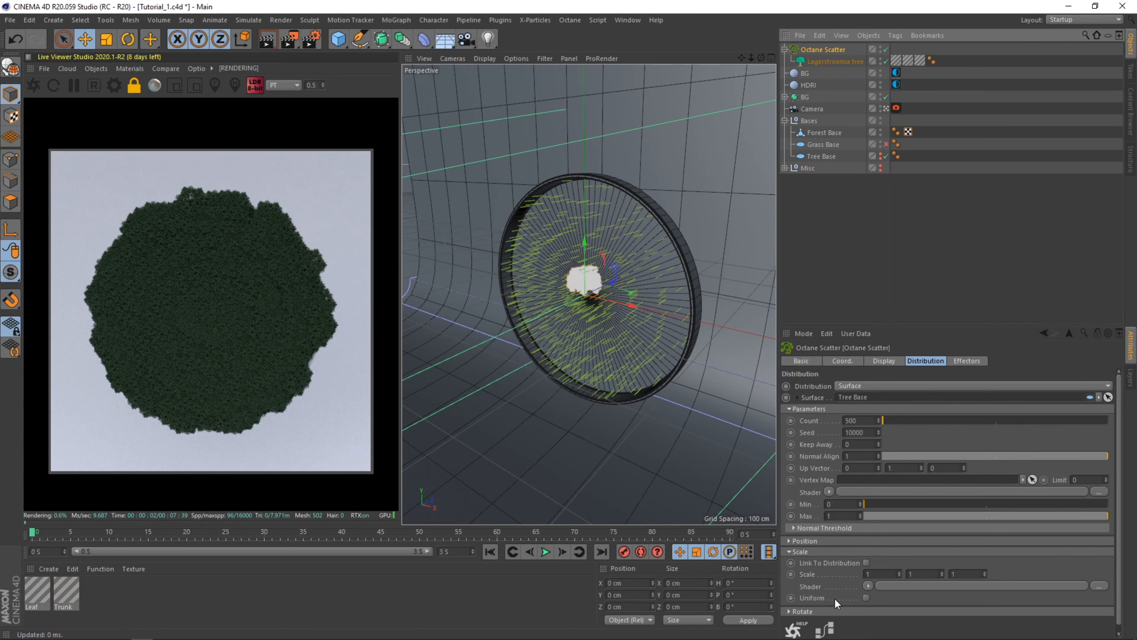
click(868, 586)
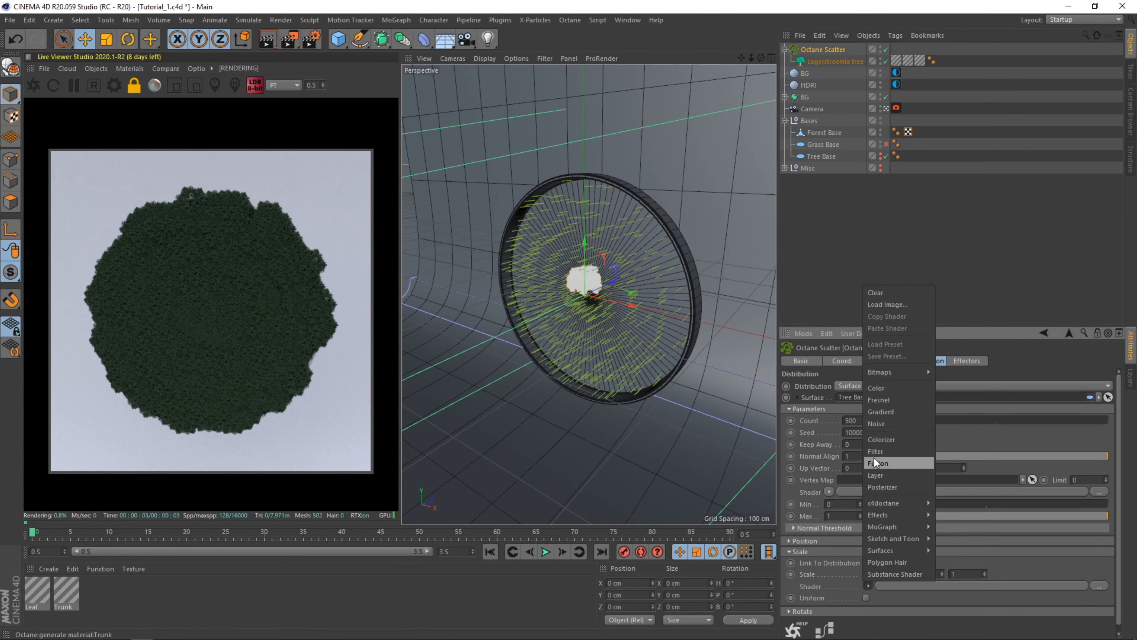
click(881, 423)
click(873, 586)
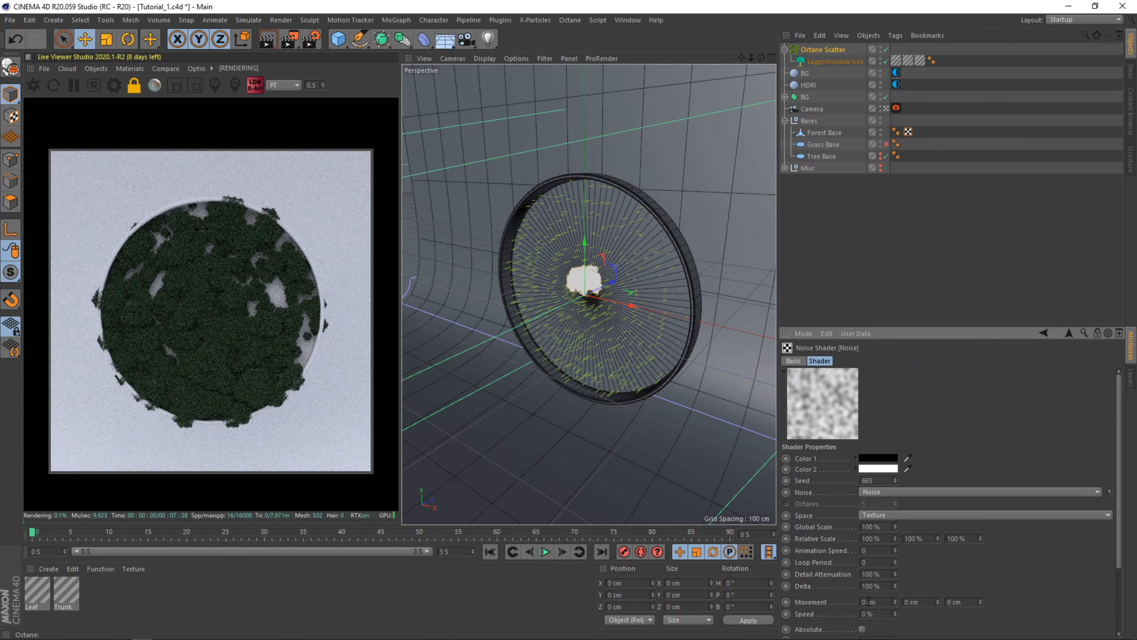
- Change the scale noise to Electric with 25% brightness and 21% contrast, and return to the scatter settings
click(906, 493)
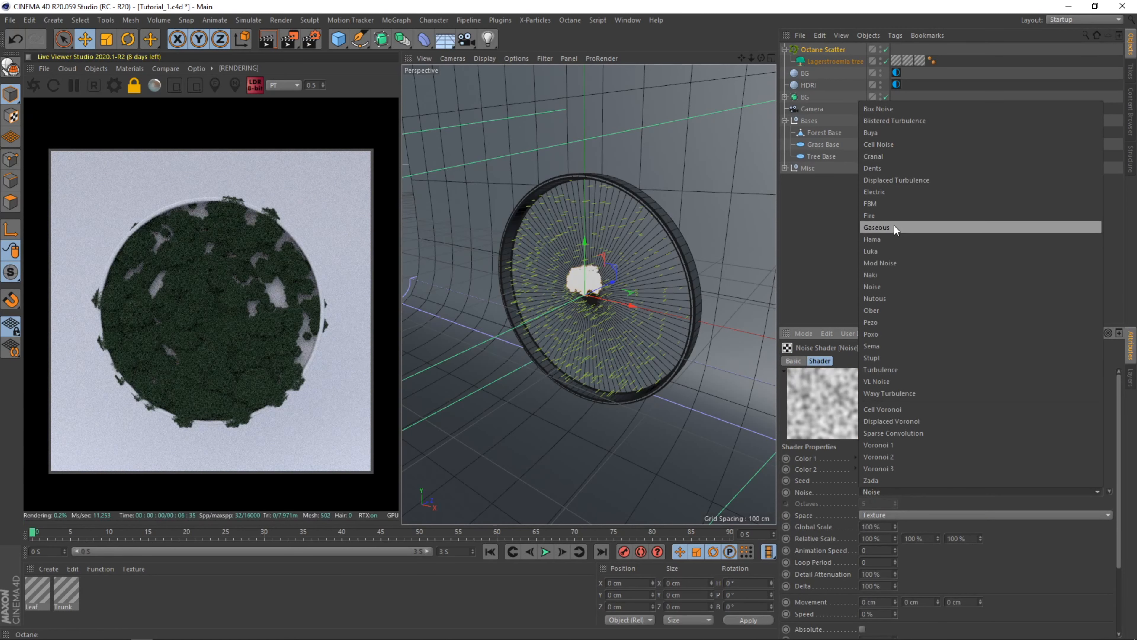
click(891, 192)
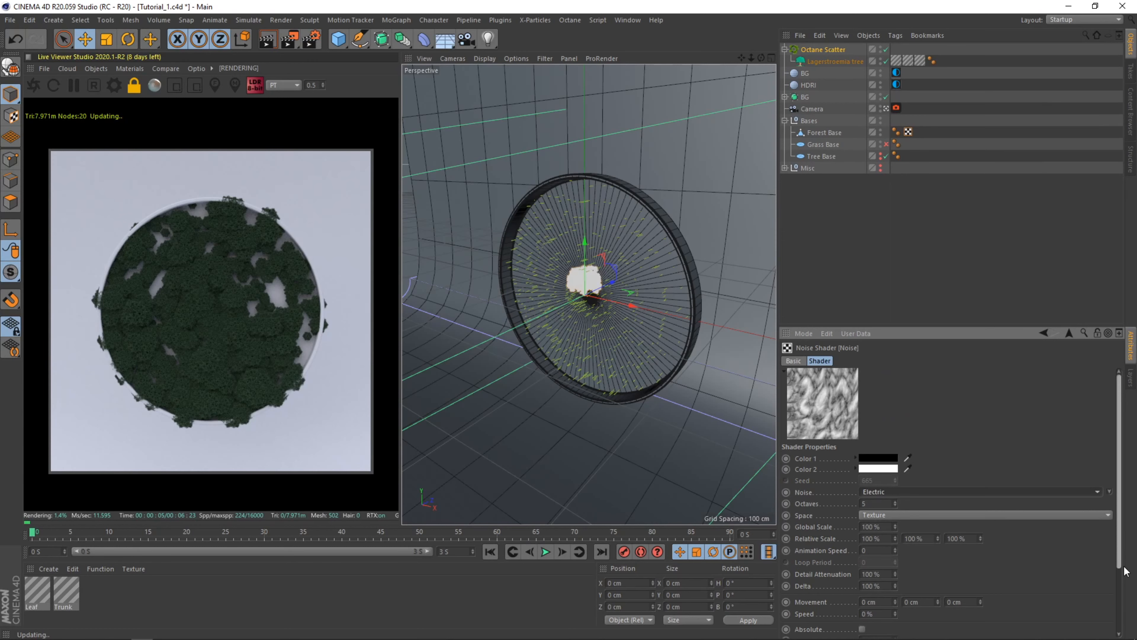
scroll(1127, 571, down, 3)
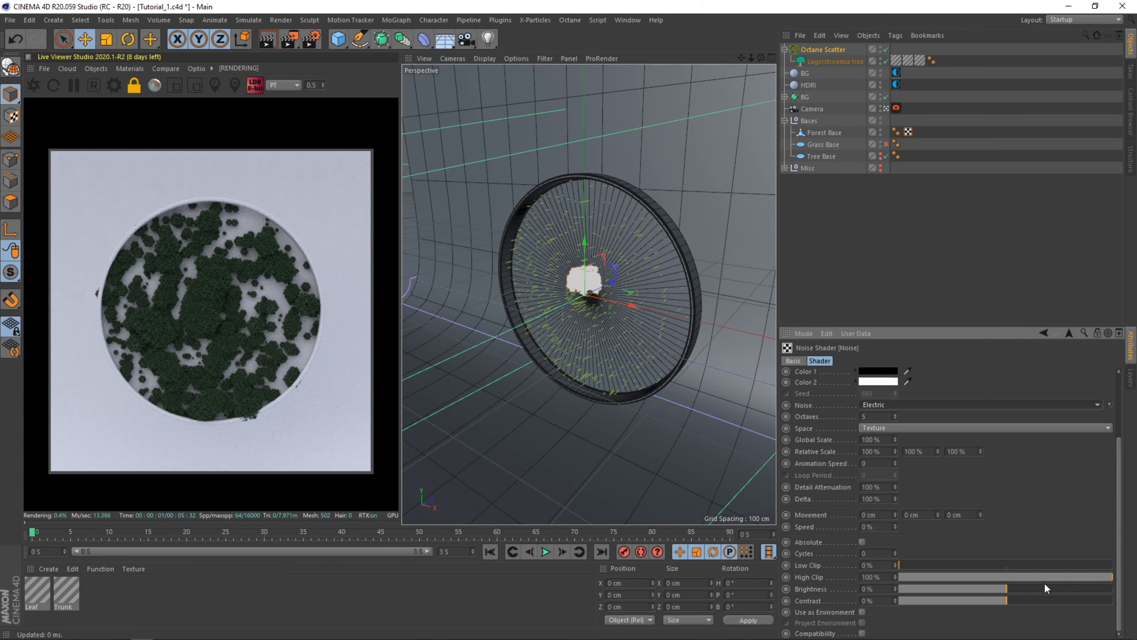
drag(1026, 589, 1030, 603)
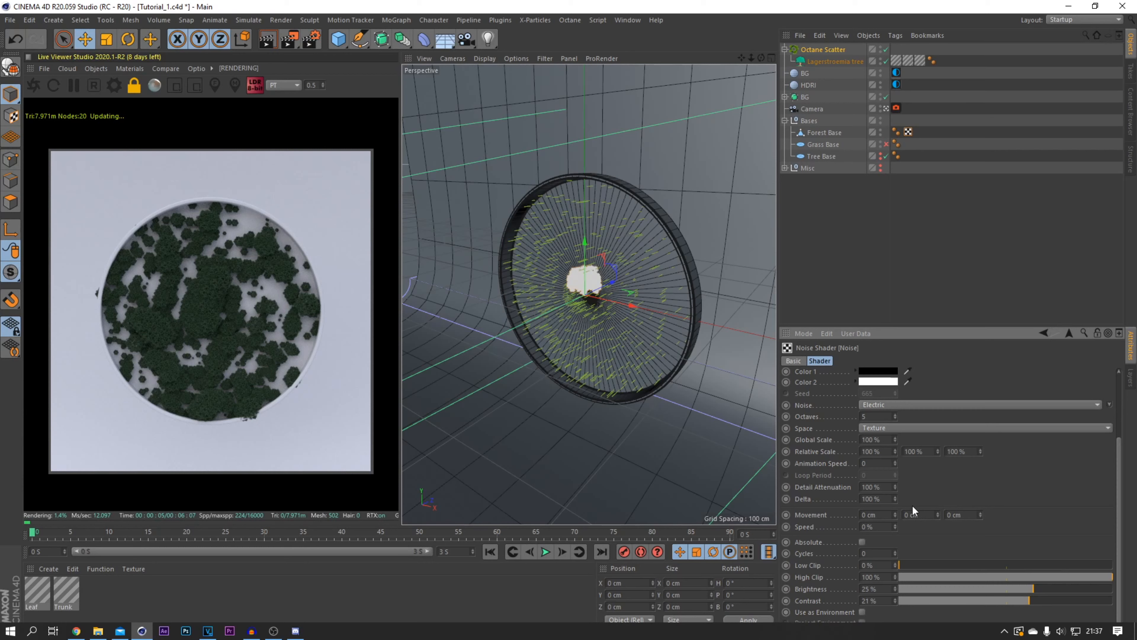
click(1069, 336)
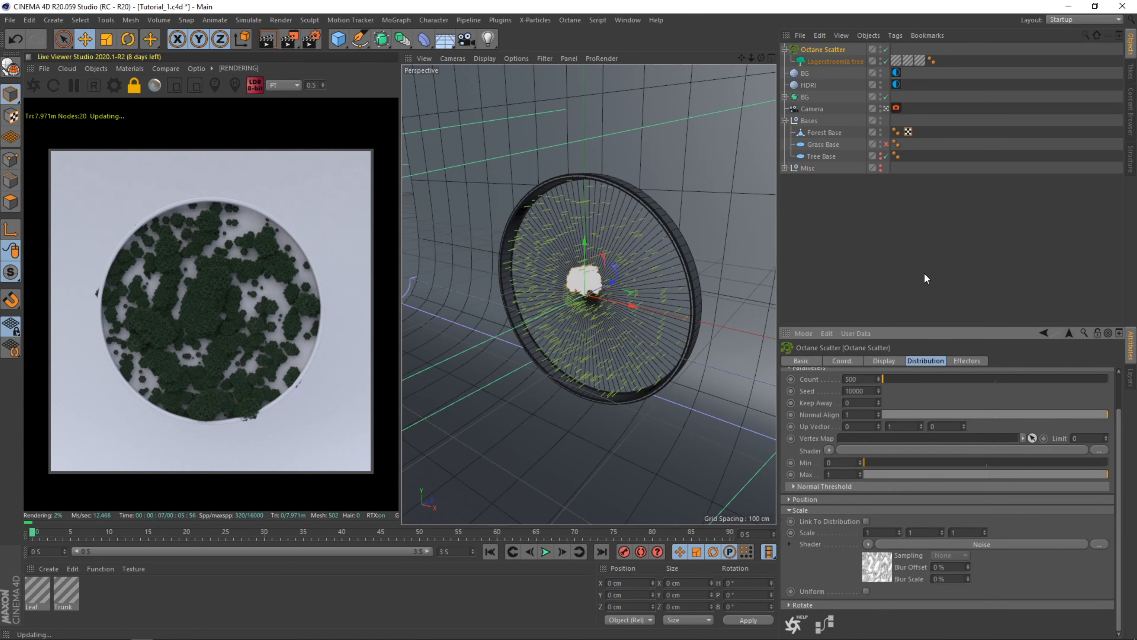
- Add a Random effector and assign it to the Octane Scatter's effectors
click(403, 20)
mouse_move(436, 38)
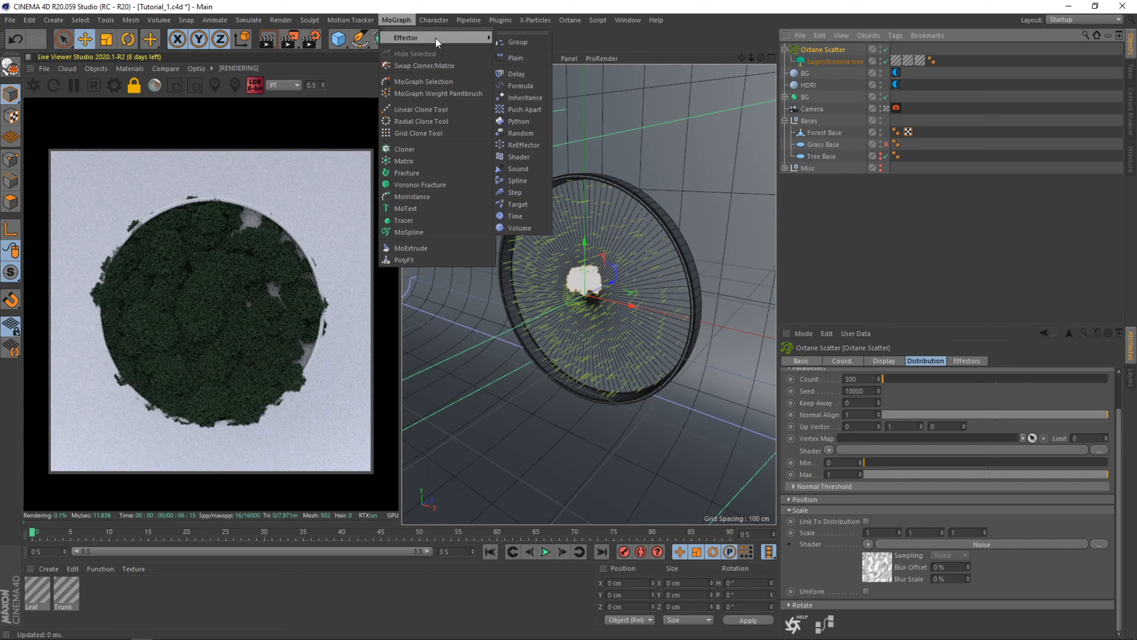
click(524, 131)
click(825, 62)
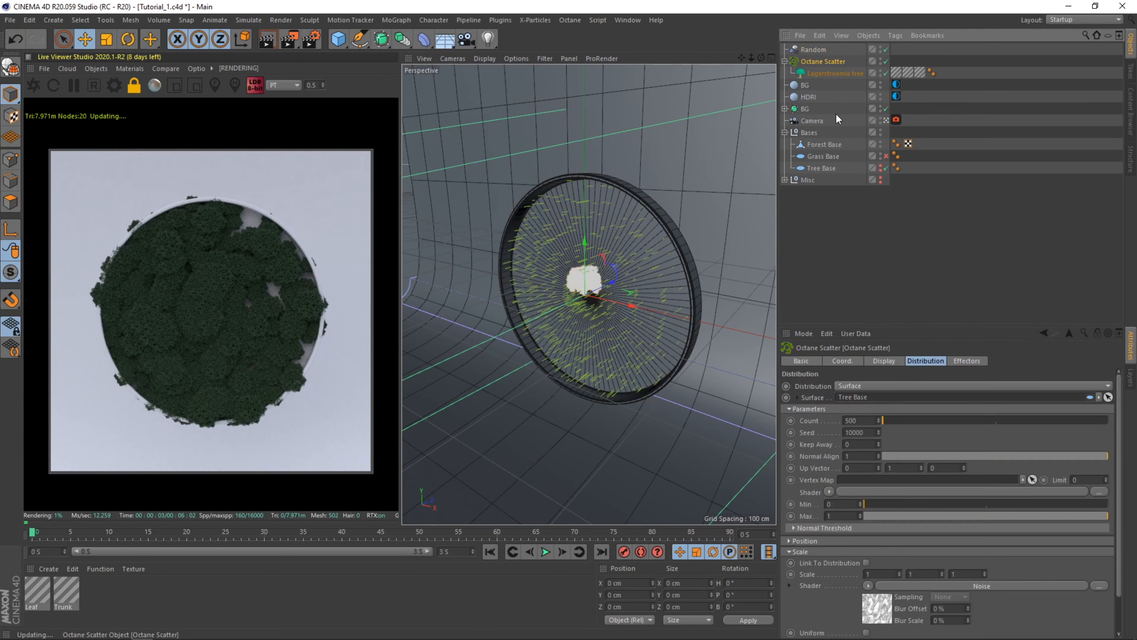
click(980, 362)
drag(815, 50, 865, 410)
- Turn off the Random effector's position, enable rotation and set the heading rotation to 250°
click(823, 51)
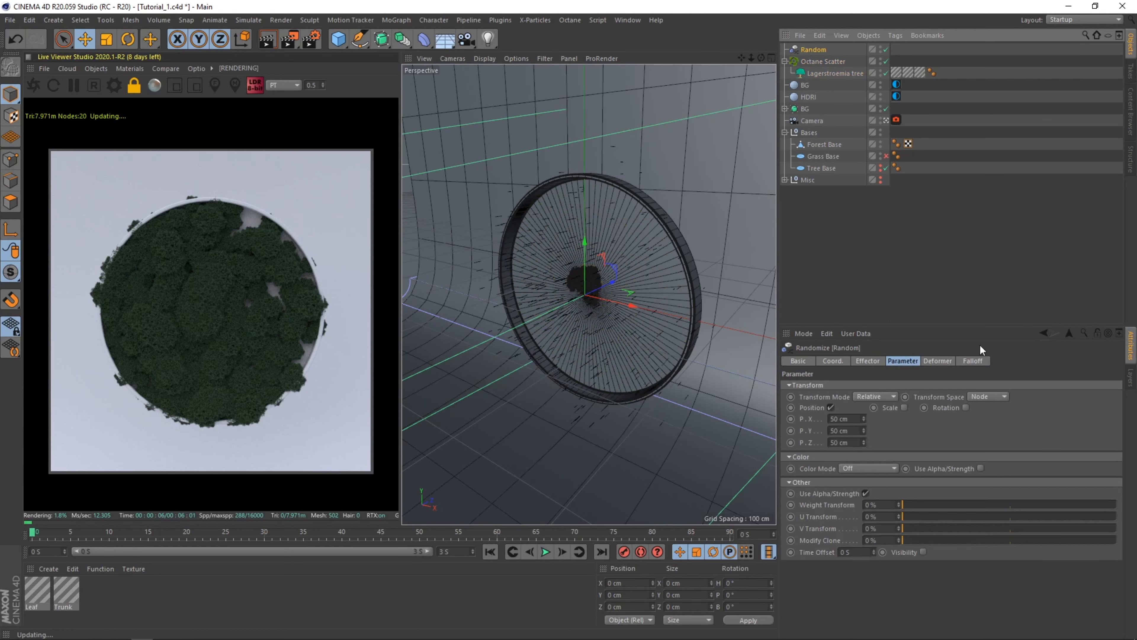
click(831, 408)
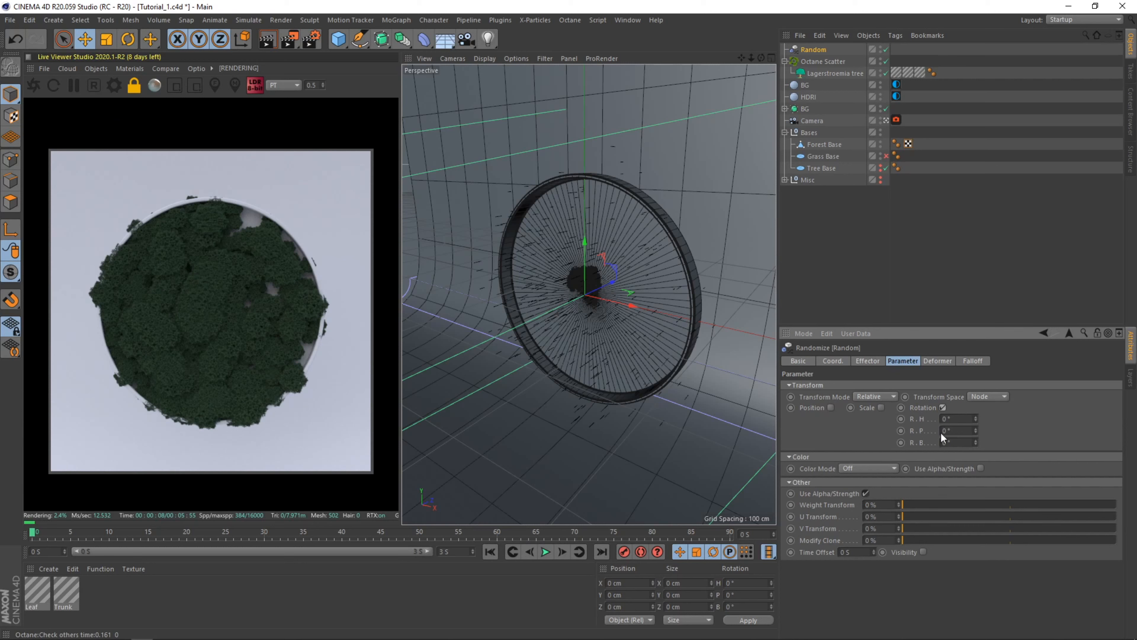
click(960, 420)
text(250)
key(Return)
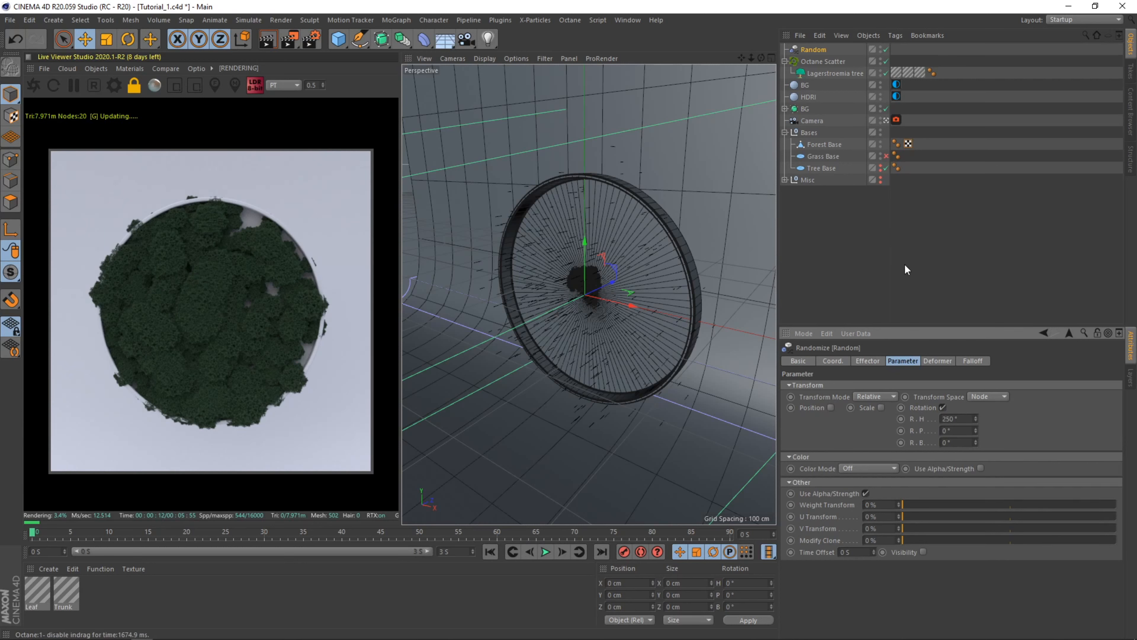
- Make the Tree Base disc visible in the viewport and move it back along Z to about -4.6 cm
click(824, 156)
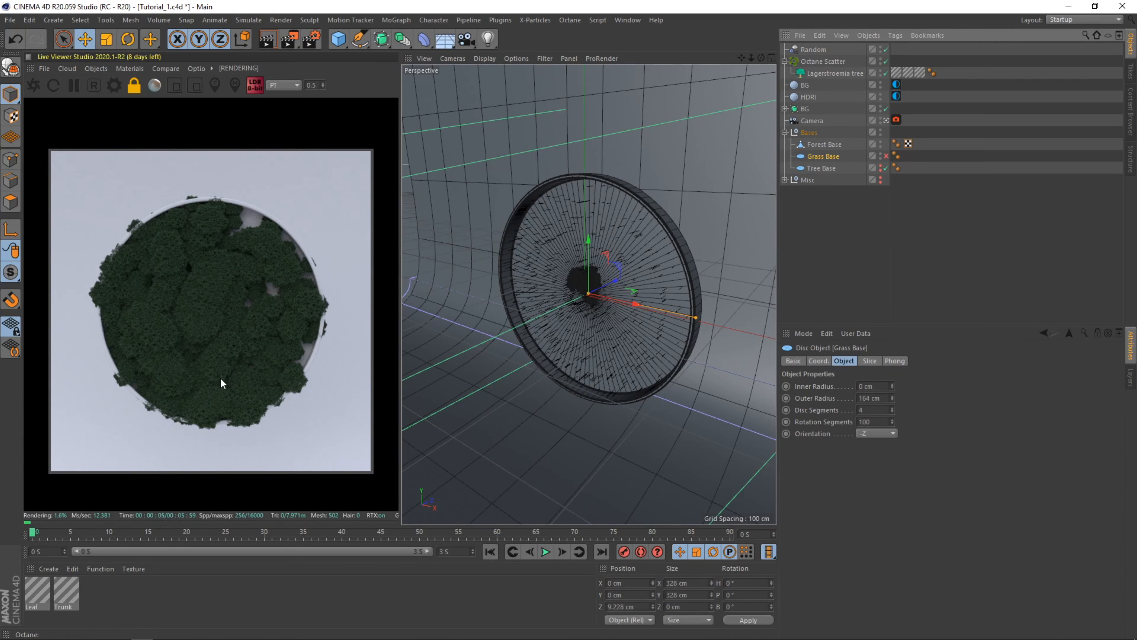
click(822, 168)
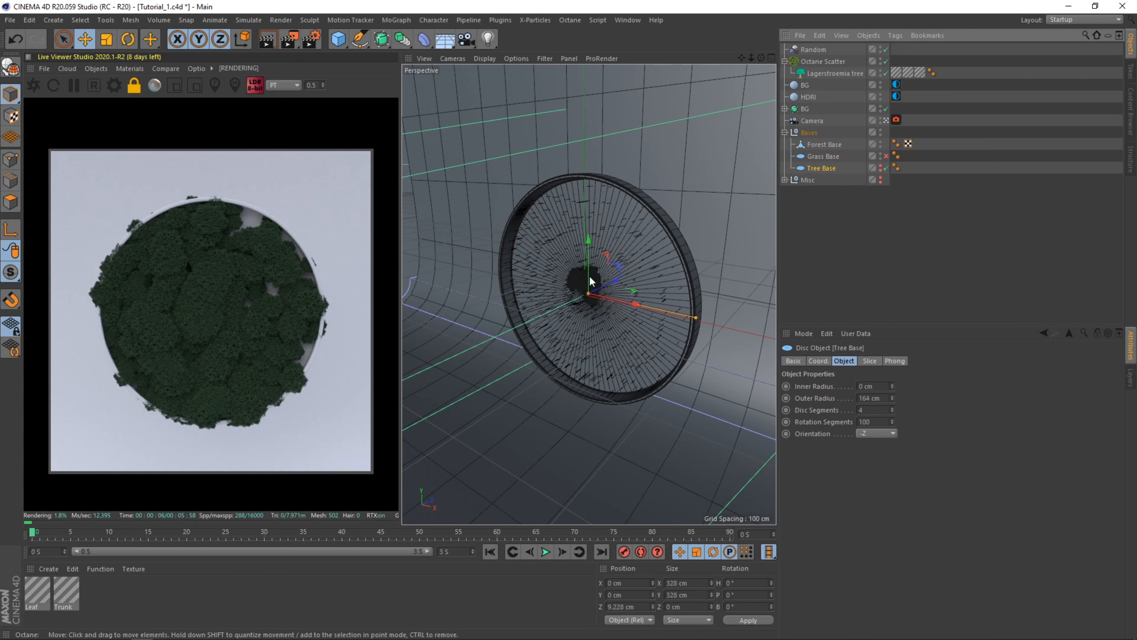
drag(606, 288, 606, 289)
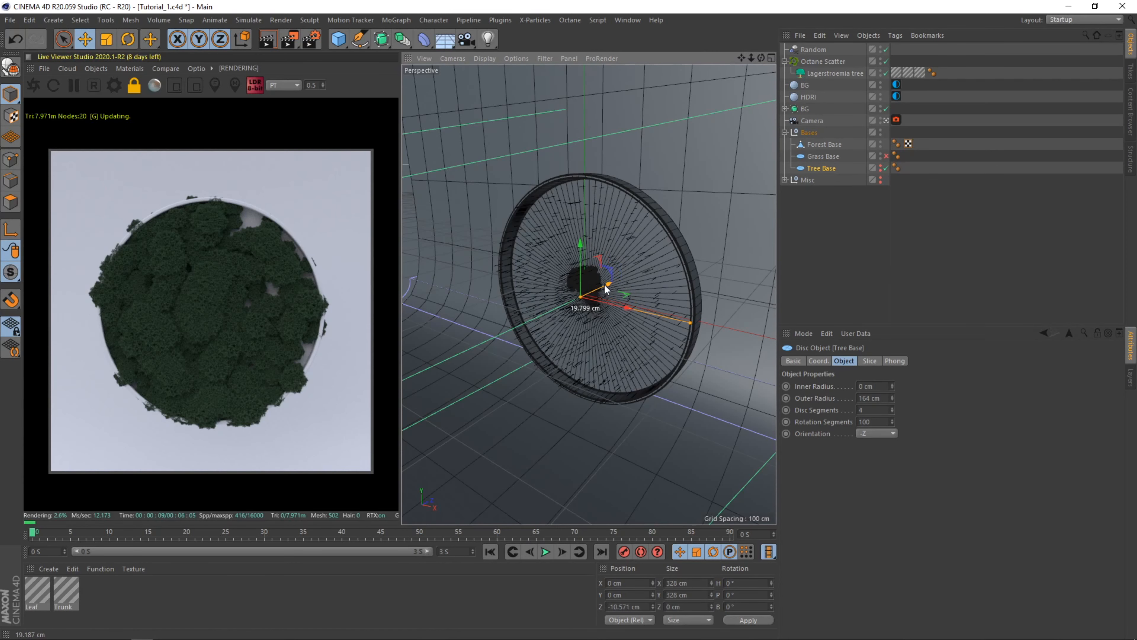
alt+click(881, 166)
mouse_move(590, 256)
alt+right_down()
mouse_move(595, 202)
mouse_move(574, 193)
alt+right_up()
alt+drag(566, 188, 511, 185)
drag(600, 357, 605, 353)
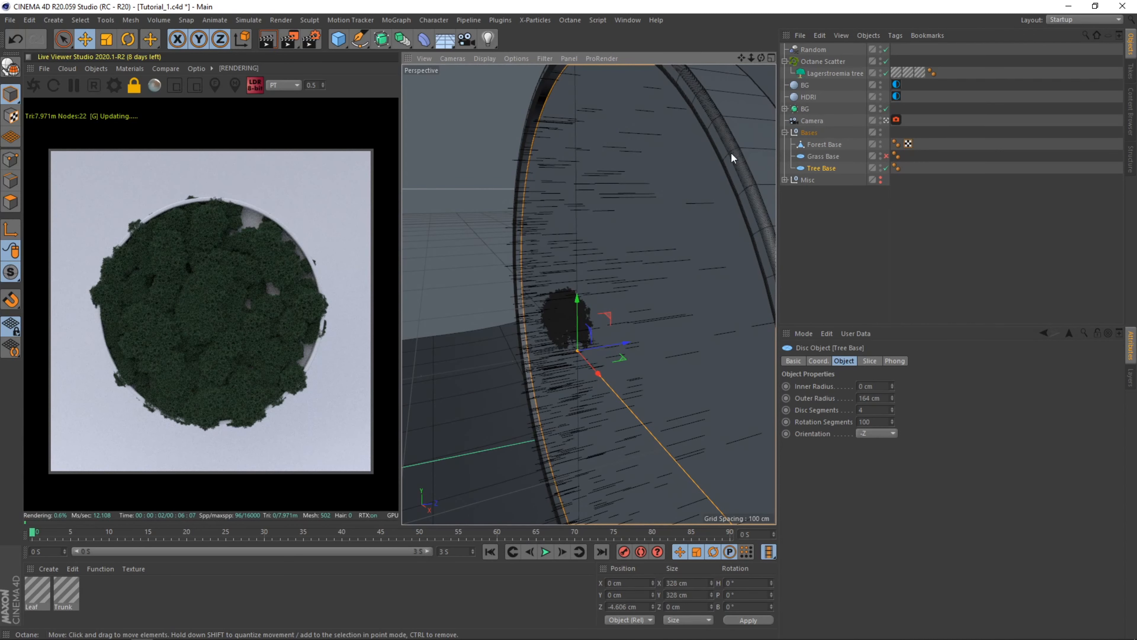
alt+drag(732, 154, 609, 123)
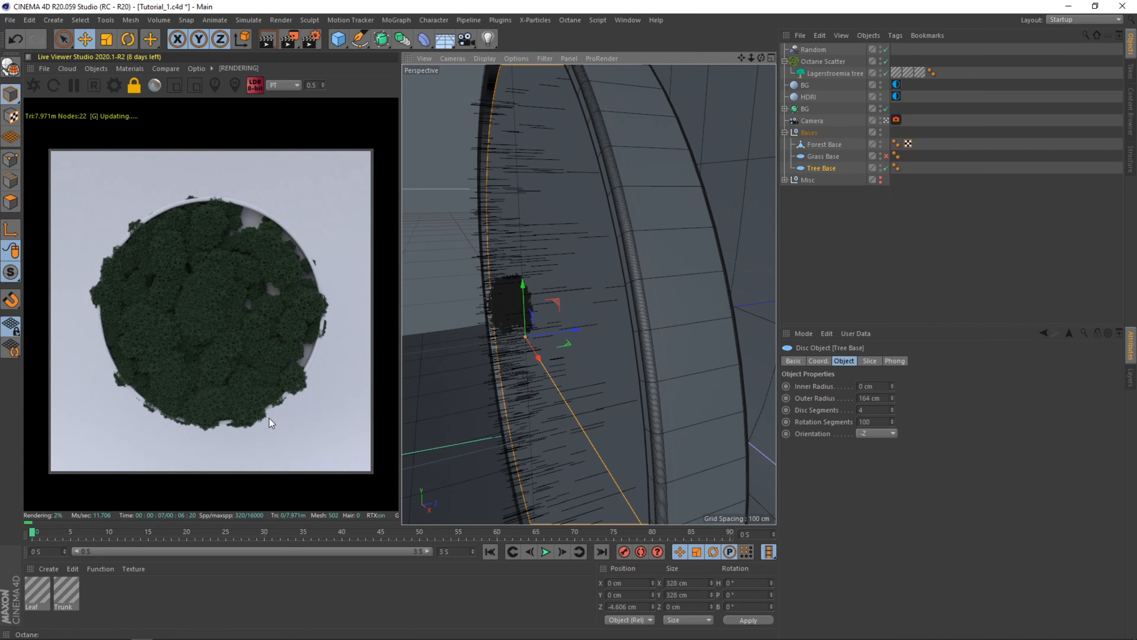
click(630, 274)
alt+drag(580, 241, 636, 285)
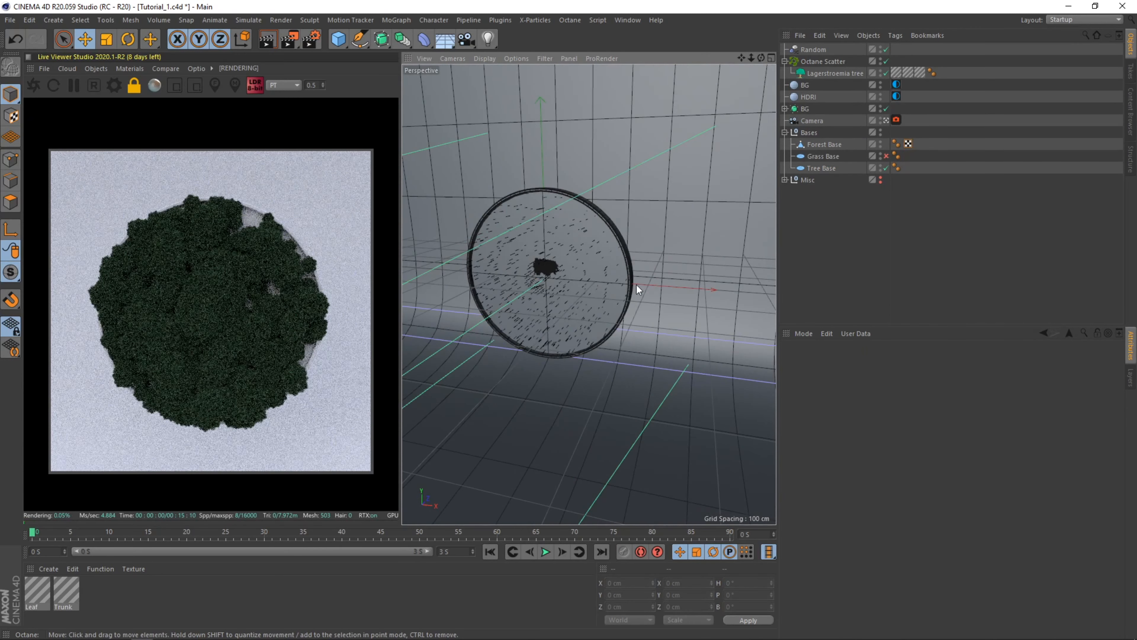
alt+drag(530, 292, 545, 282)
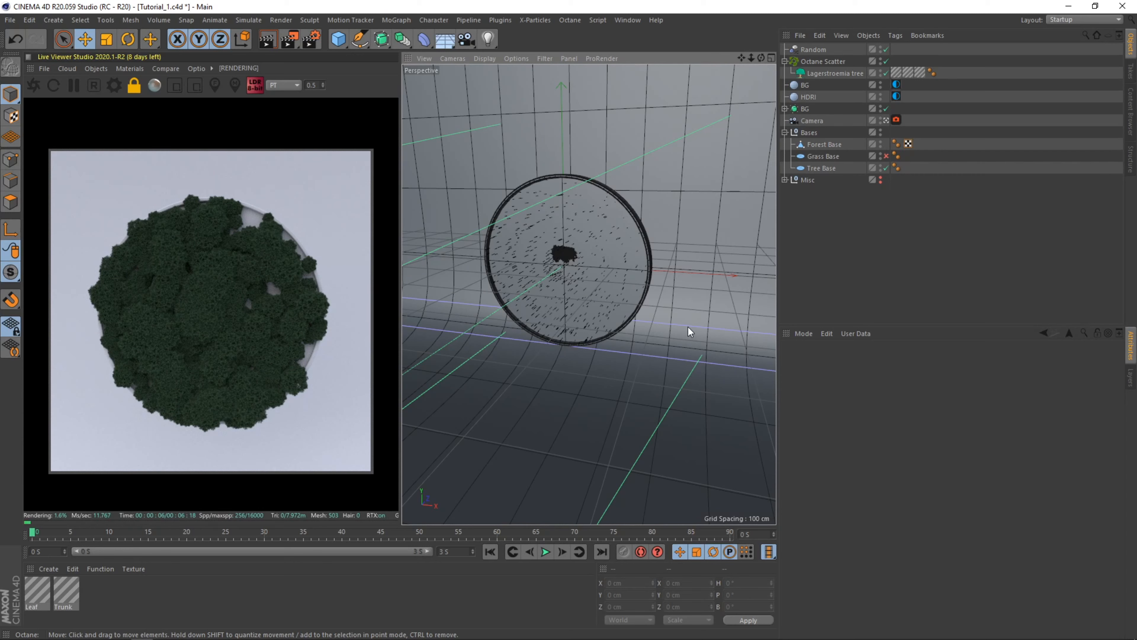
- Create an Octane diffuse material and apply it to the curved backdrop
click(125, 67)
click(169, 92)
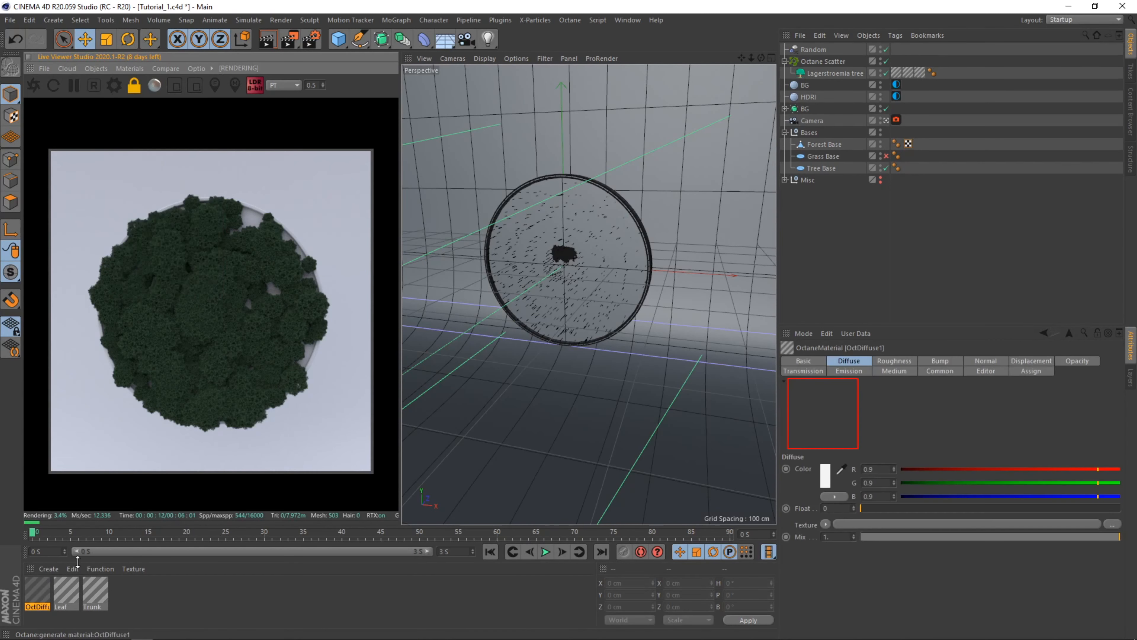
drag(37, 592, 454, 358)
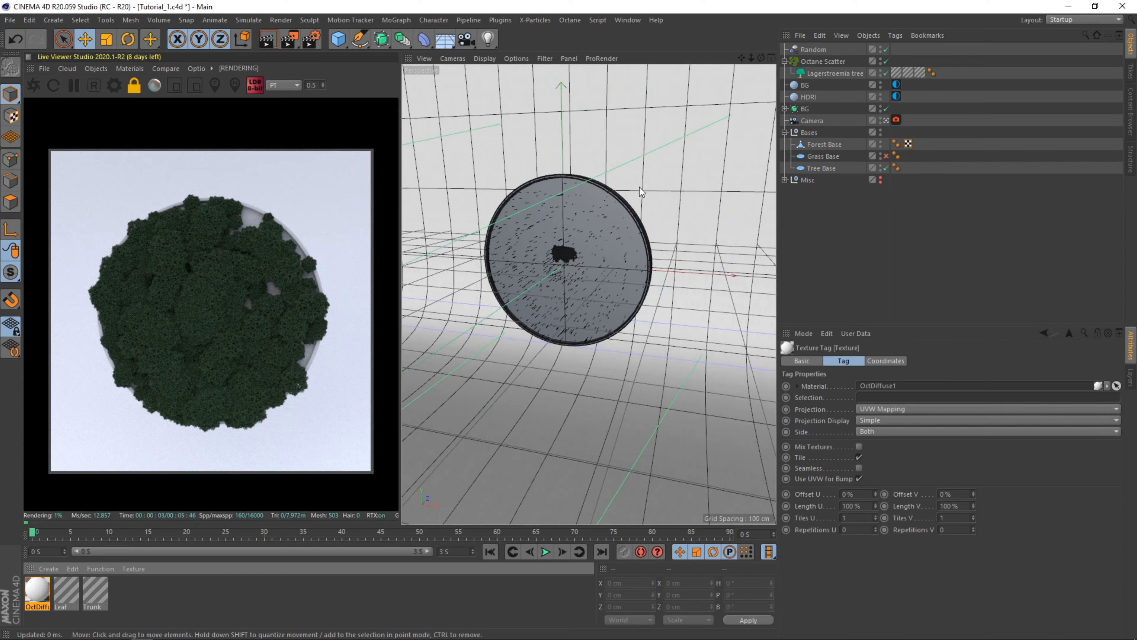
- Open the backdrop's diffuse material in the Octane Node Editor and rename it BG
click(129, 69)
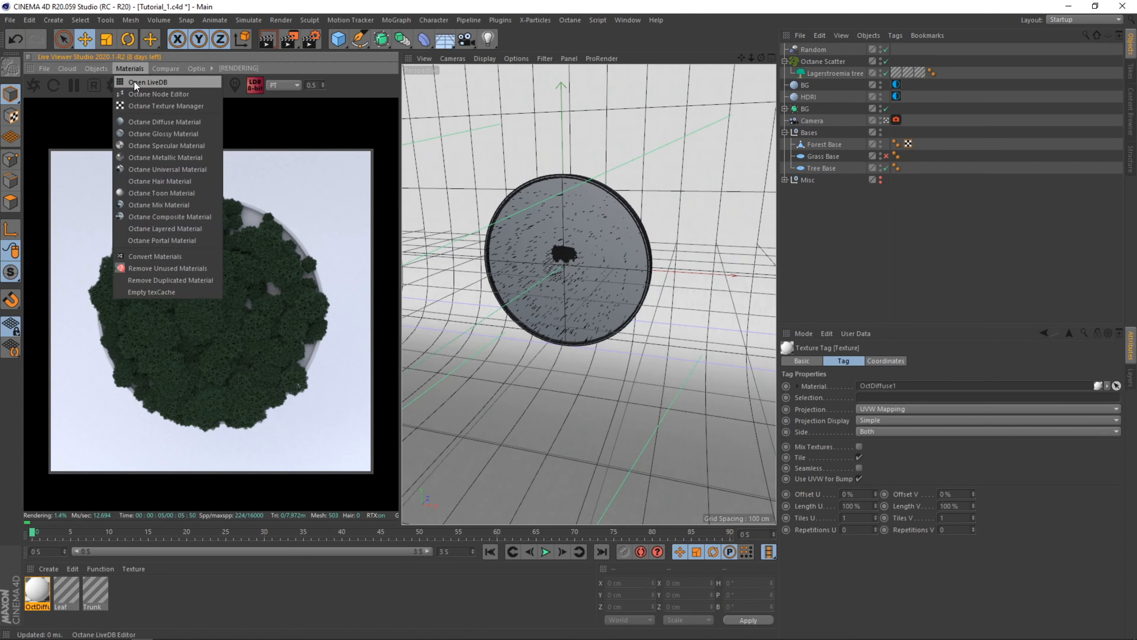
click(143, 92)
drag(405, 255, 660, 281)
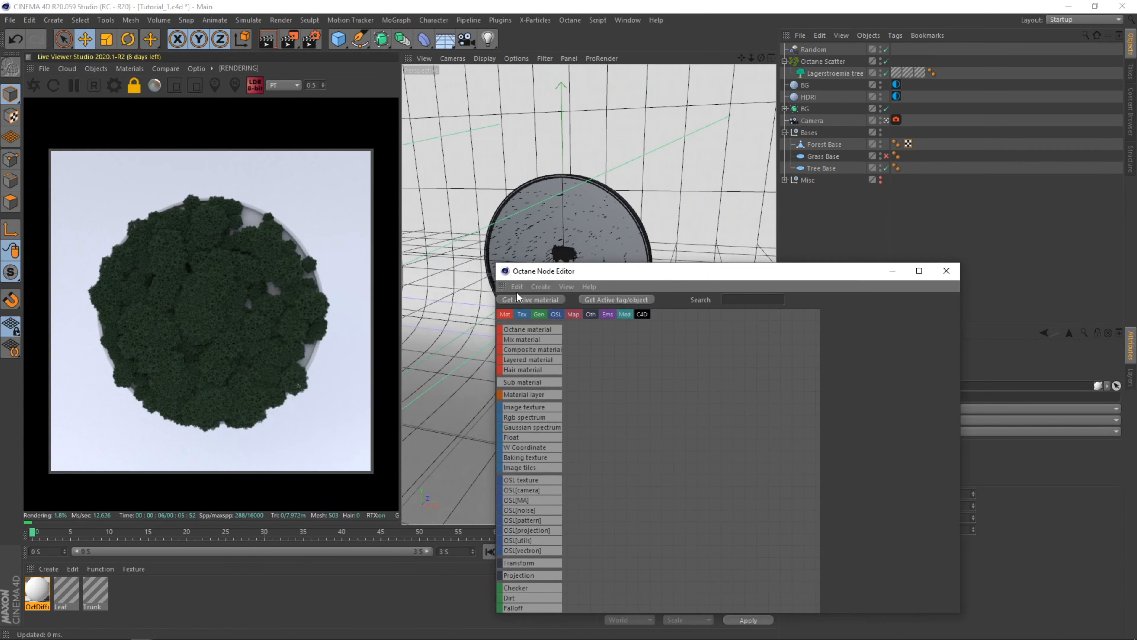
drag(496, 264, 426, 168)
drag(33, 597, 693, 301)
click(838, 219)
click(866, 356)
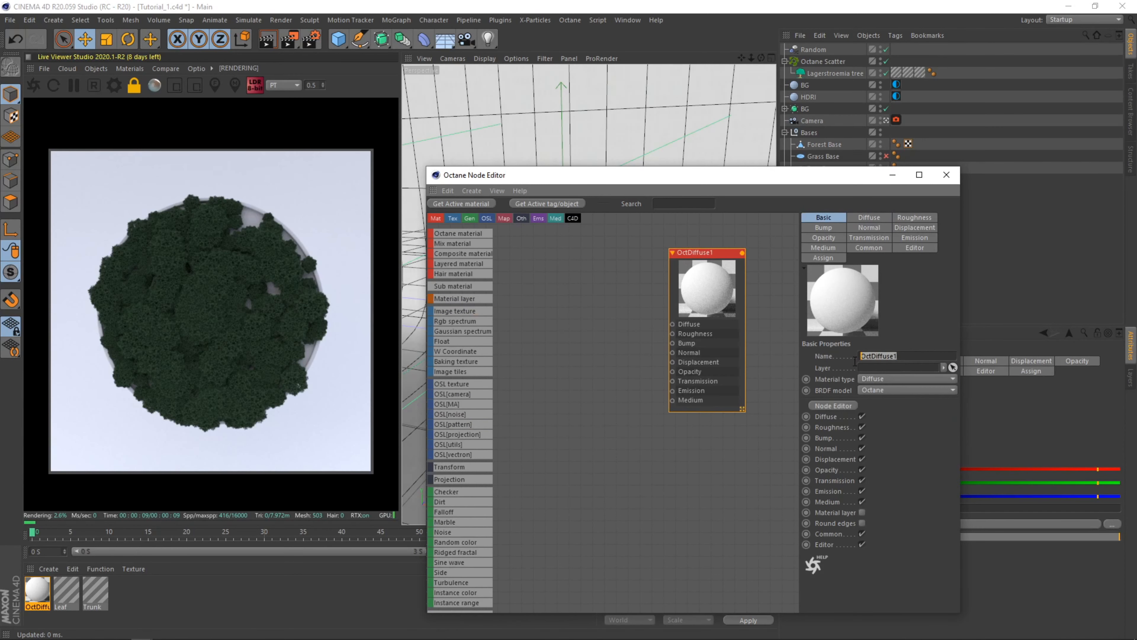
text(BG)
- Connect an RGB spectrum node to the BG material's diffuse input and set its colour to a dark grey at 17% value
drag(448, 321, 672, 324)
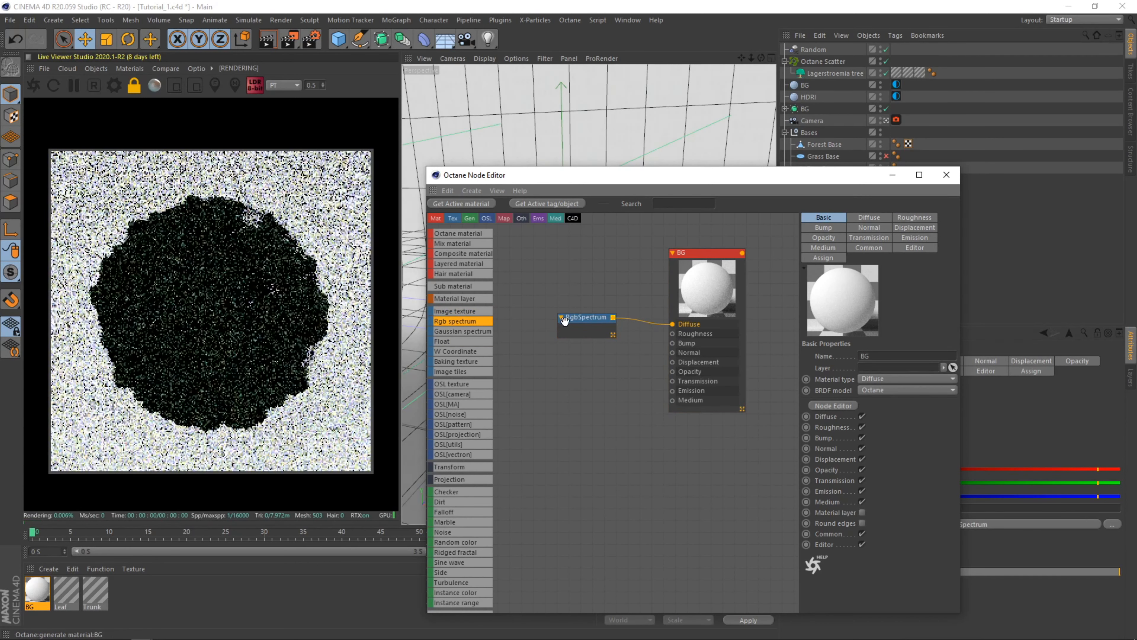
click(842, 256)
click(805, 279)
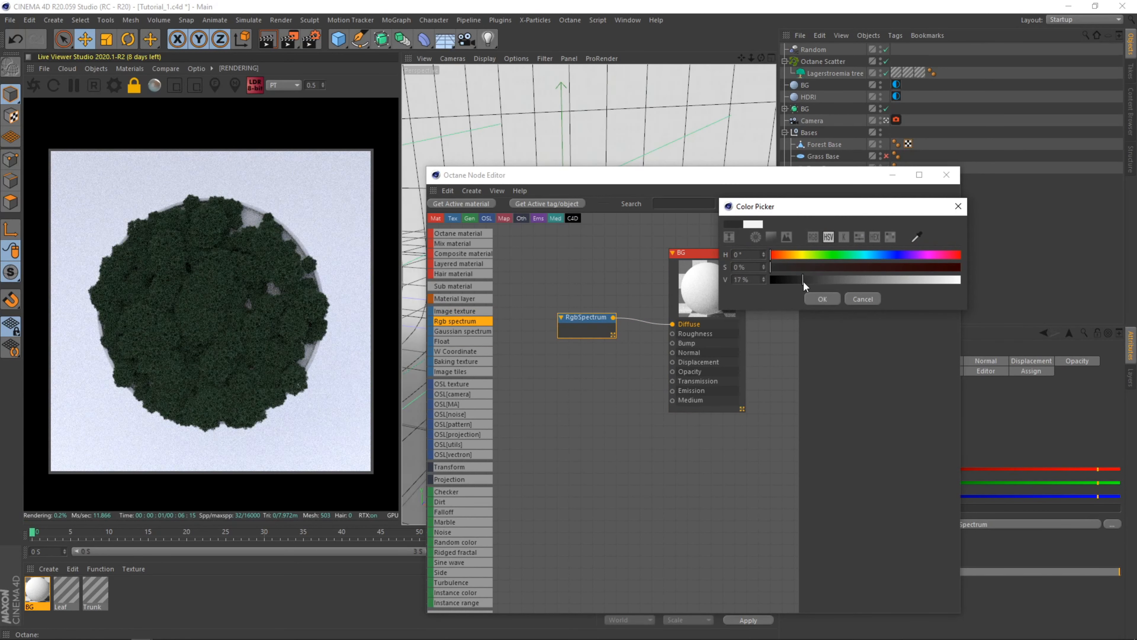
click(820, 299)
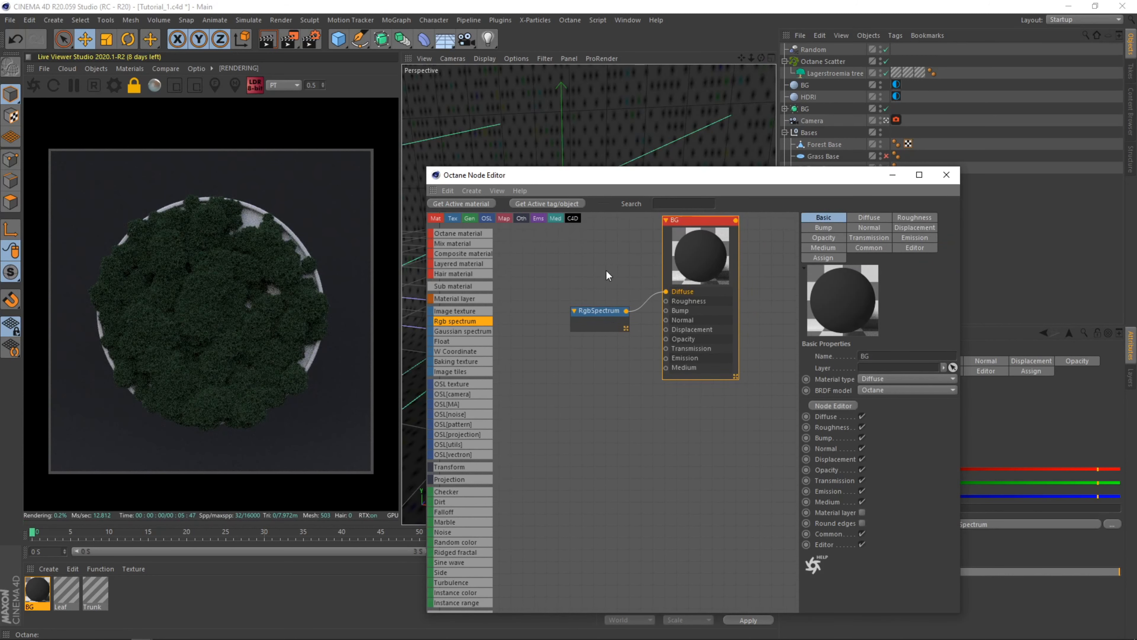
- Add a noise node and combine it with the RGB spectrum through a Multiply node feeding the BG material's diffuse input
drag(639, 318, 567, 274)
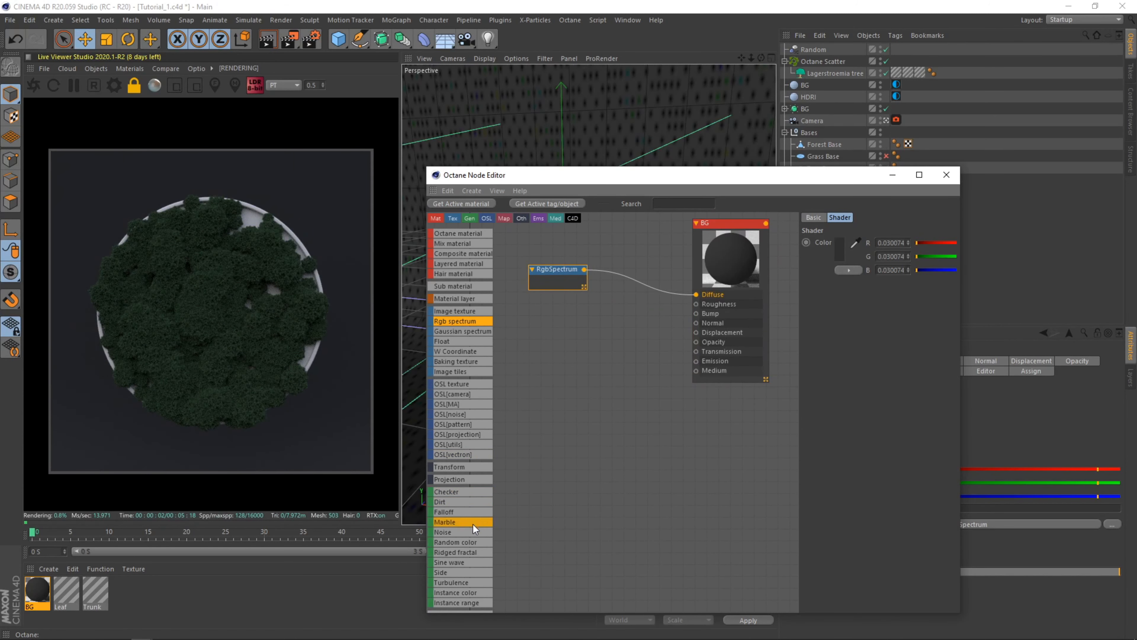
drag(456, 534, 558, 321)
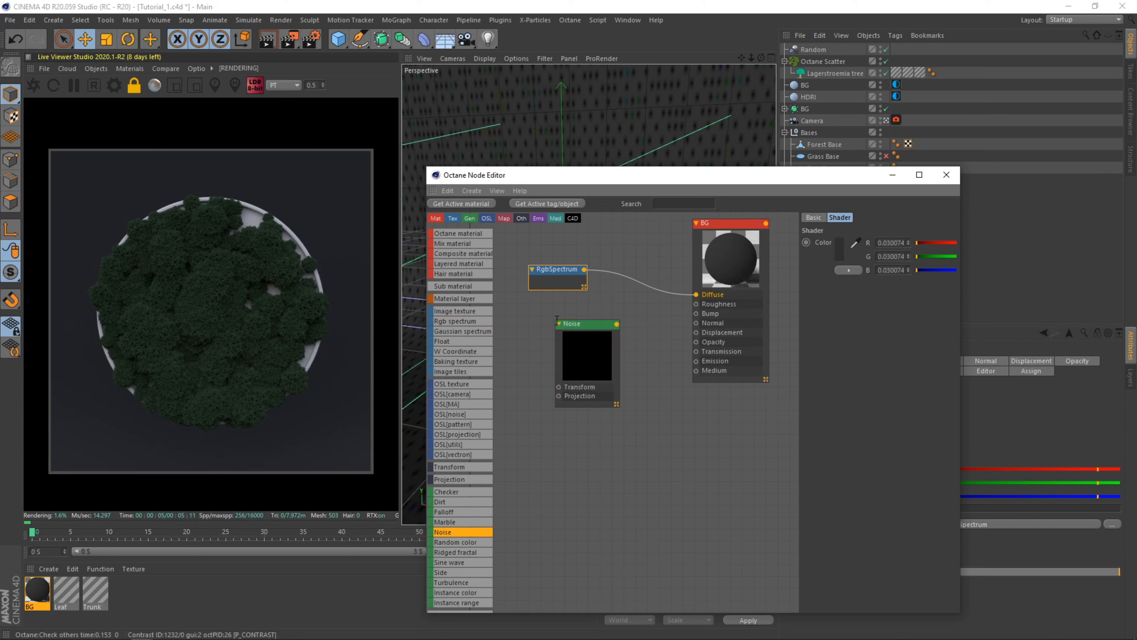
scroll(452, 535, down, 3)
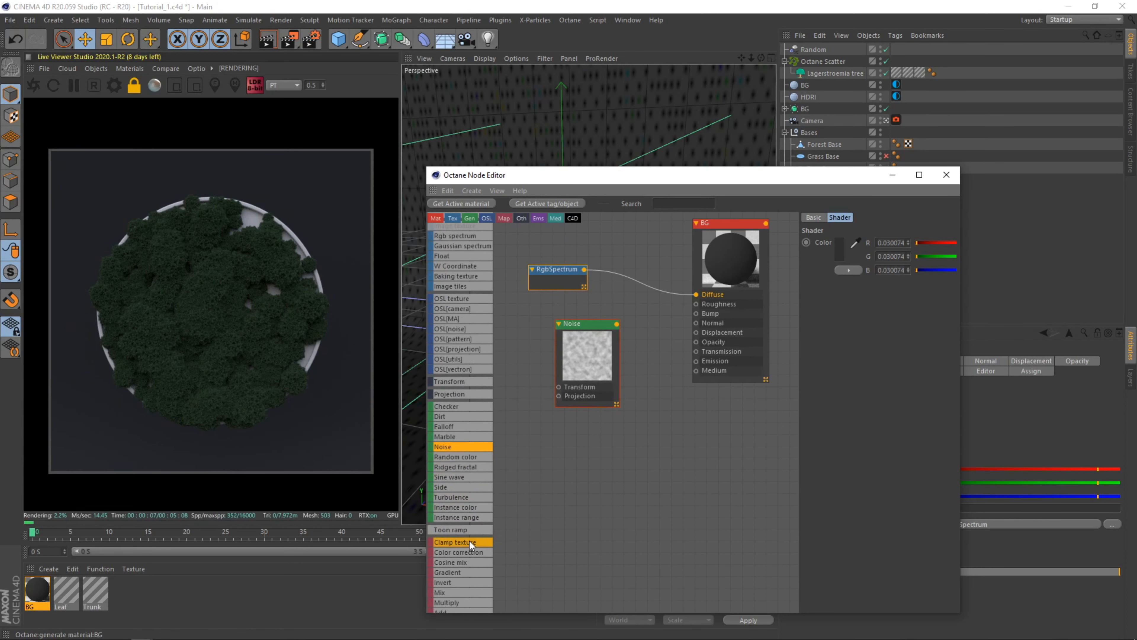
drag(615, 293, 617, 370)
click(626, 299)
middle_drag(523, 315, 592, 295)
- Add transform and texture projection nodes to the noise and change the projection type
click(604, 343)
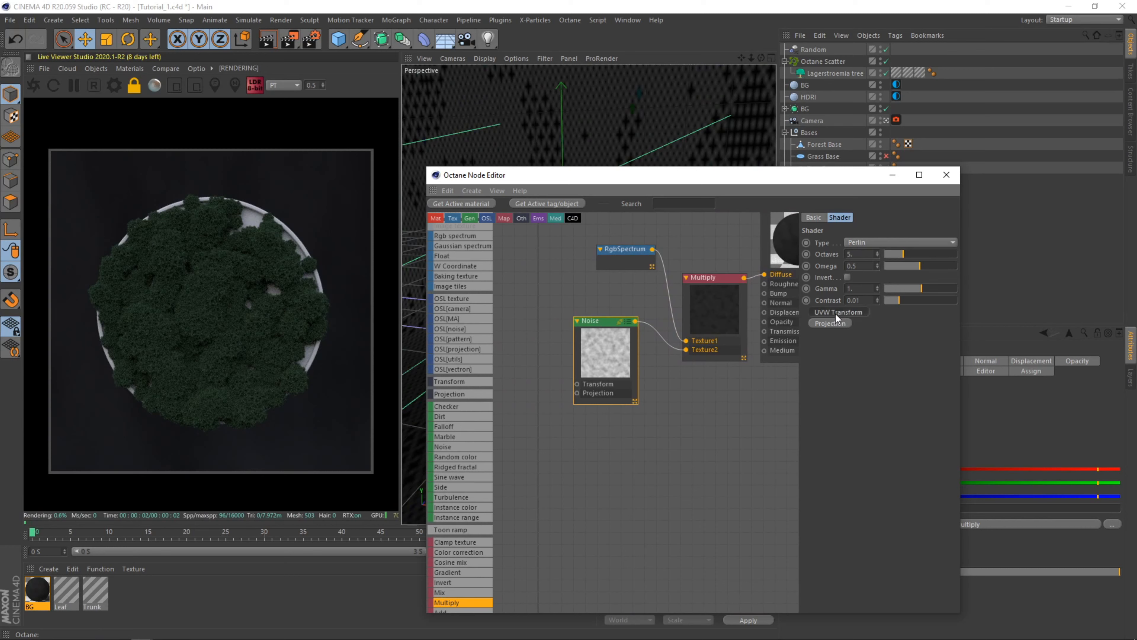
click(837, 312)
click(838, 324)
drag(603, 278, 524, 380)
drag(428, 167, 521, 124)
click(968, 189)
click(968, 213)
- Solo the noise node and raise its octaves to 15 and omega to about 0.87
right_click(650, 269)
click(667, 277)
click(1026, 216)
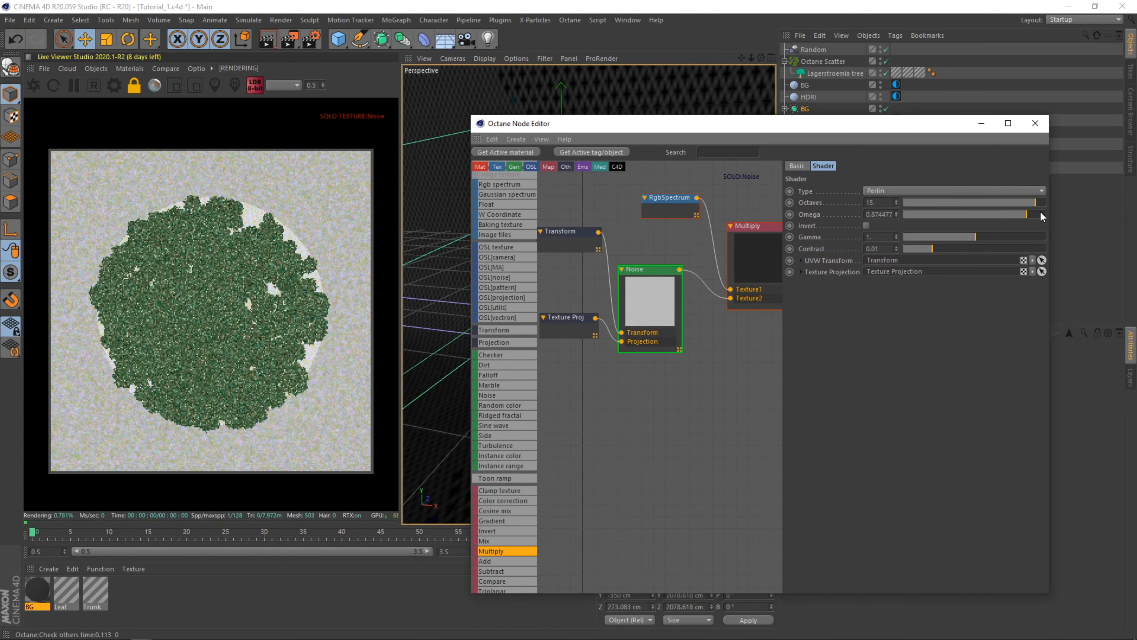
- Scale the noise's transform uniformly to about 50.4 with the aspect ratio locked
click(572, 237)
double_click(828, 275)
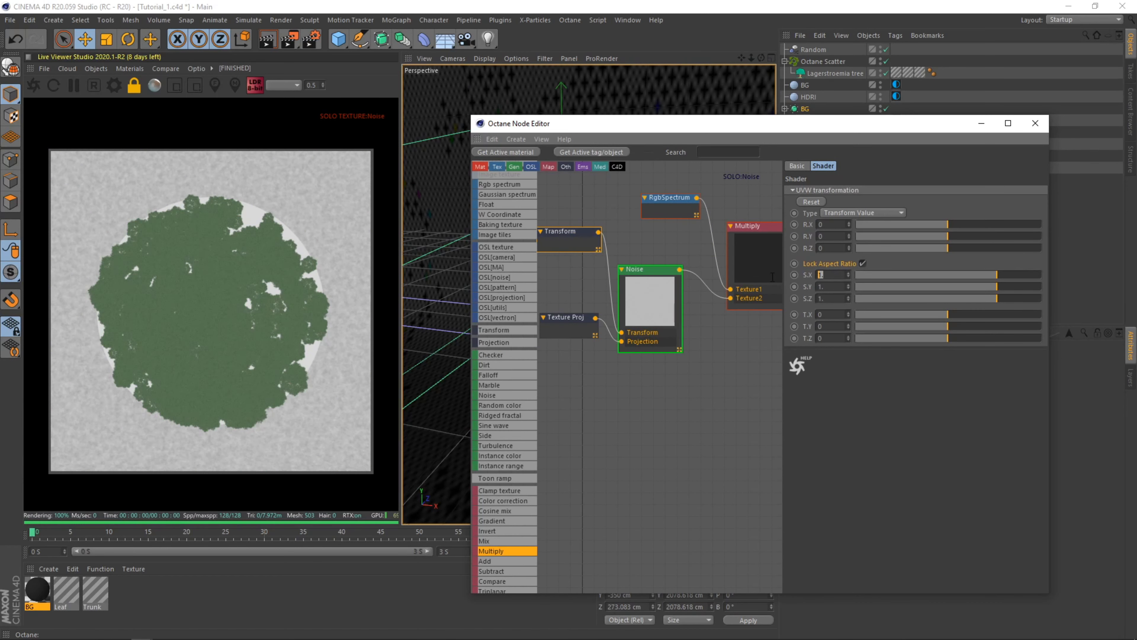
text(8)
key(Return)
drag(1002, 280, 1078, 279)
- Set the noise's contrast to about 1.87 and gamma to about 0.93, and end its solo preview
click(652, 283)
mouse_move(981, 240)
mouse_down()
mouse_move(1013, 249)
mouse_move(999, 252)
mouse_up()
right_click(631, 300)
click(643, 308)
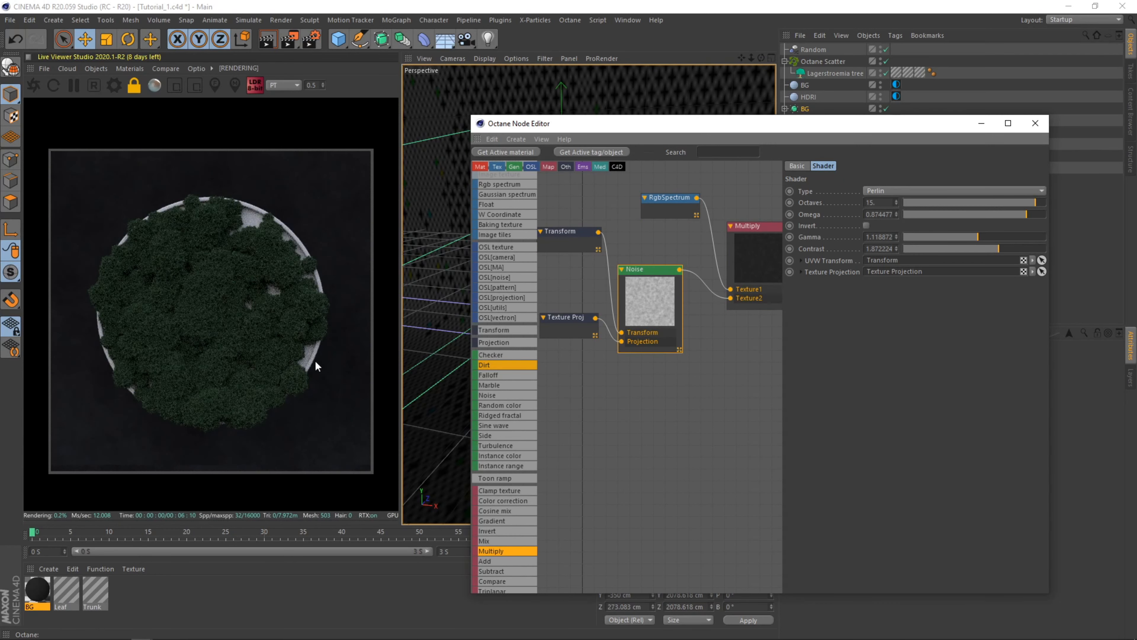
drag(983, 240, 976, 241)
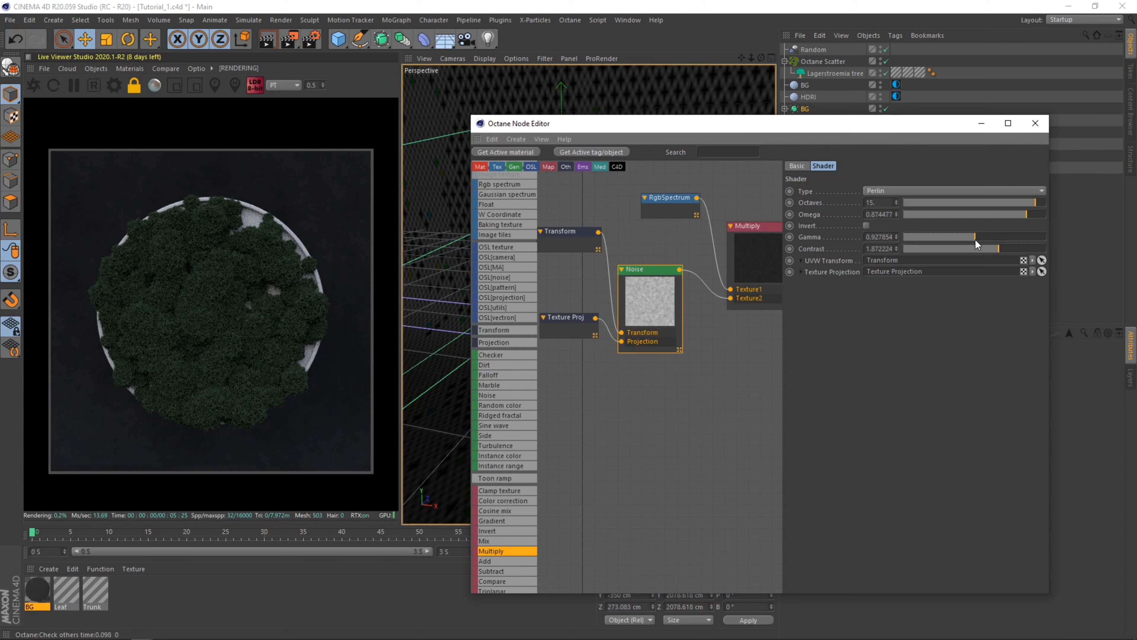
- Duplicate the noise with its transform and projection nodes, and connect the copy to the BG material's bump input
middle_drag(686, 374, 553, 340)
click(540, 189)
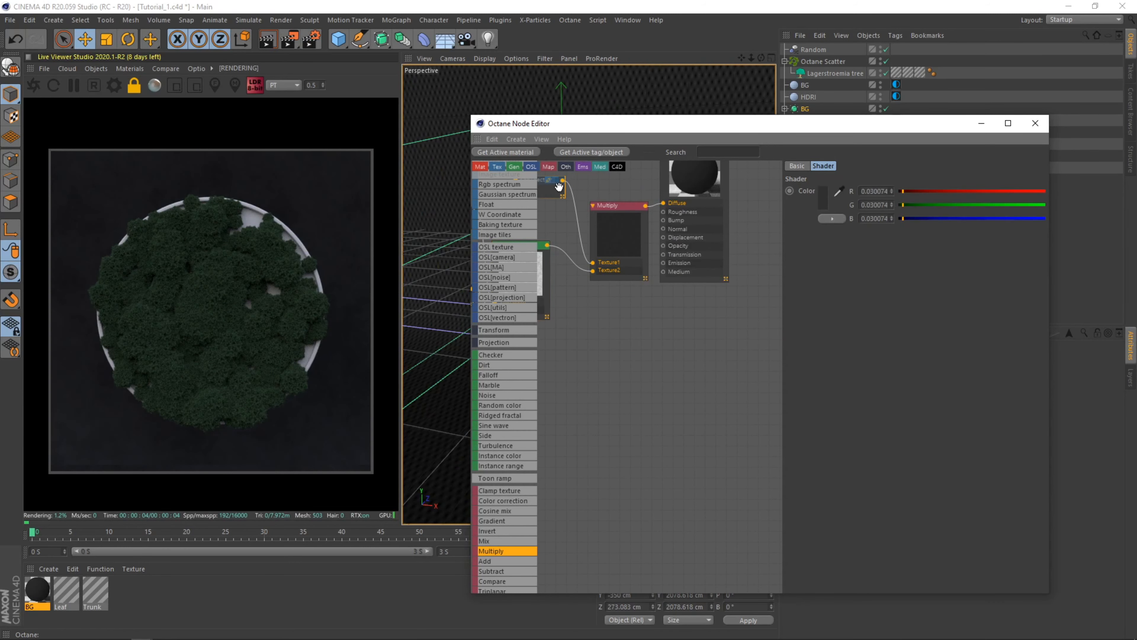
click(881, 226)
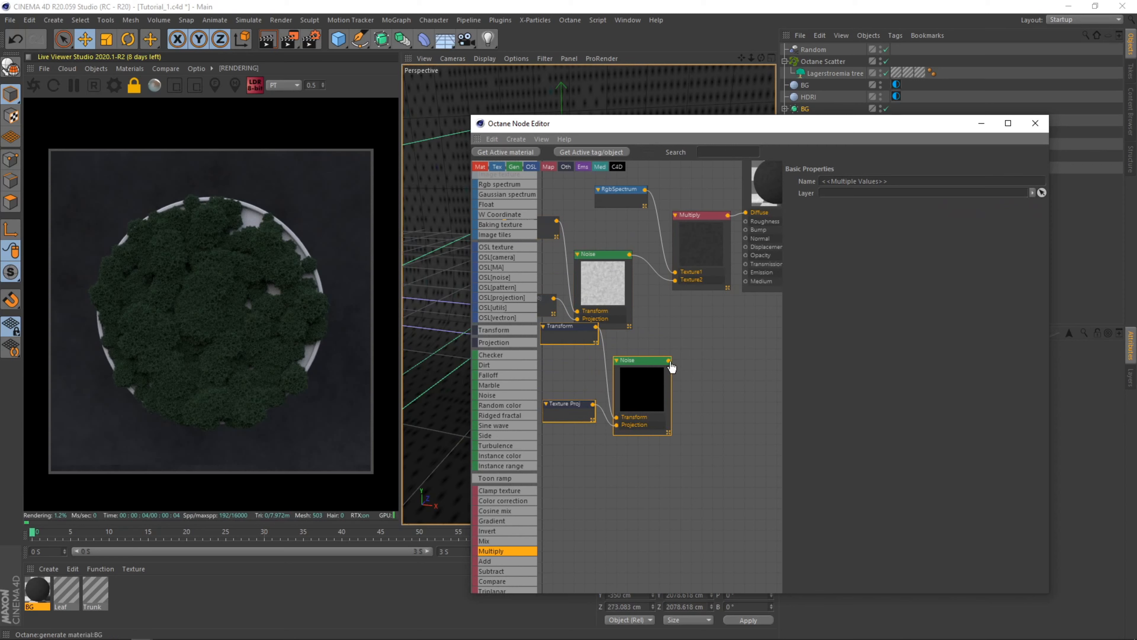
mouse_move(669, 360)
mouse_down()
mouse_move(755, 225)
mouse_move(748, 231)
mouse_up()
click(690, 376)
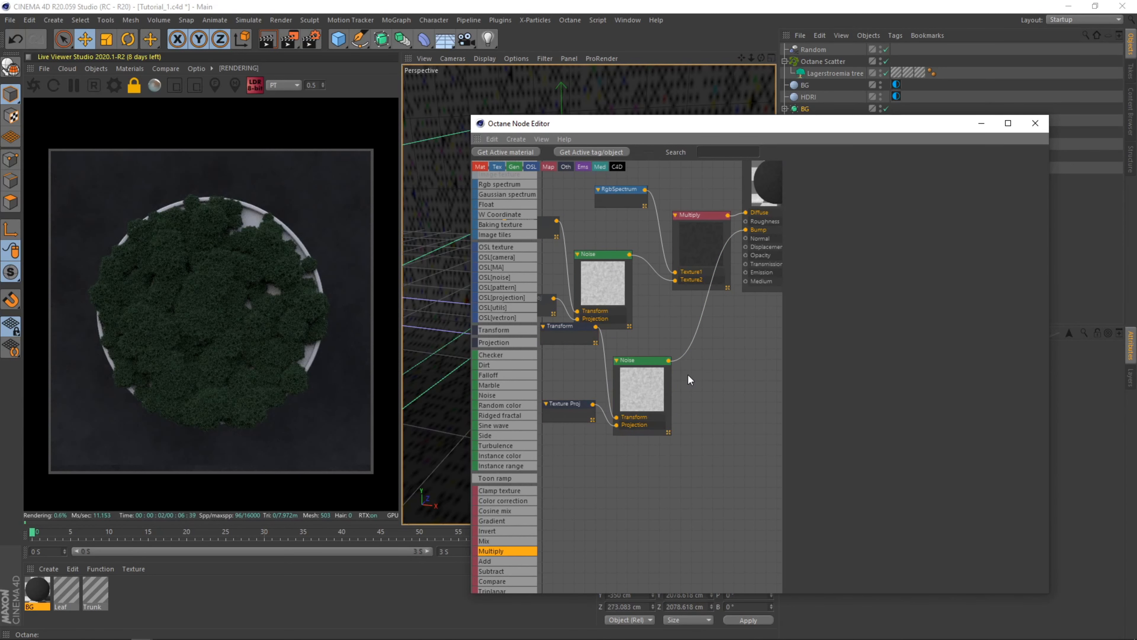
middle_drag(589, 368, 666, 386)
drag(645, 344, 636, 369)
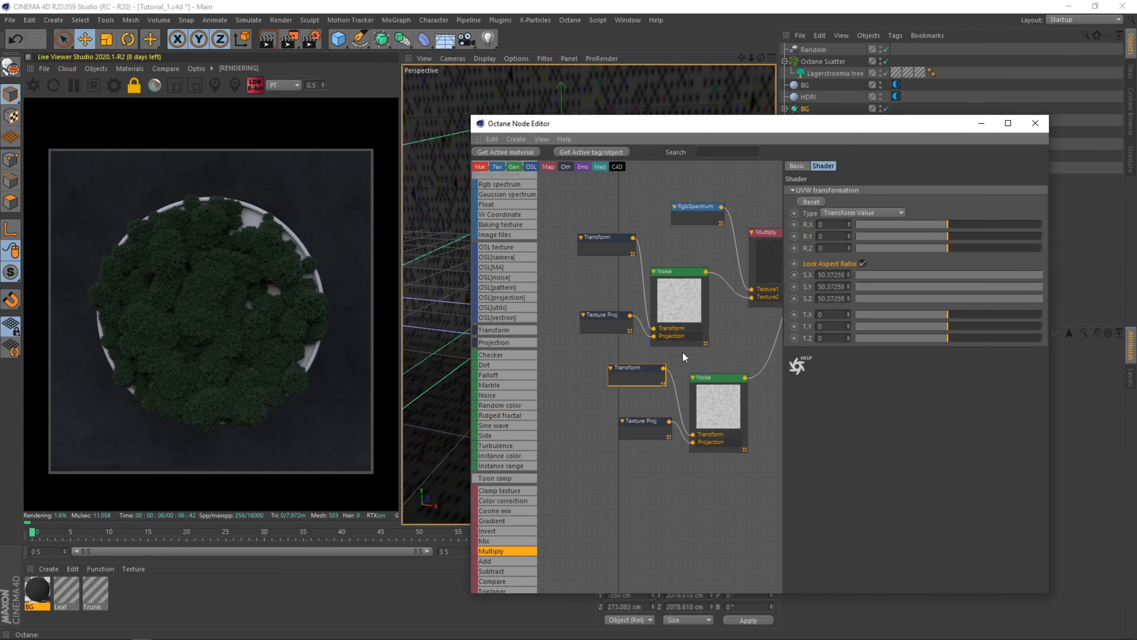
- Solo the diffuse noise, unlock its transform's aspect ratio and set the X, Y and Z scale to 1
click(610, 249)
right_click(697, 334)
click(720, 358)
click(613, 247)
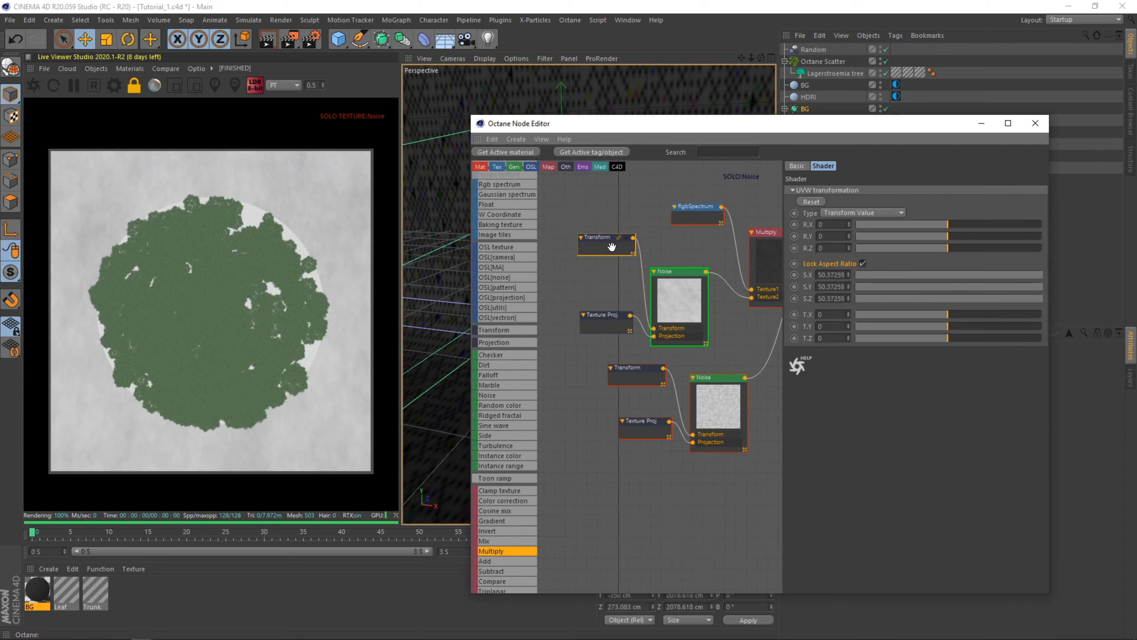
click(863, 264)
double_click(833, 276)
text(1)
key(Tab)
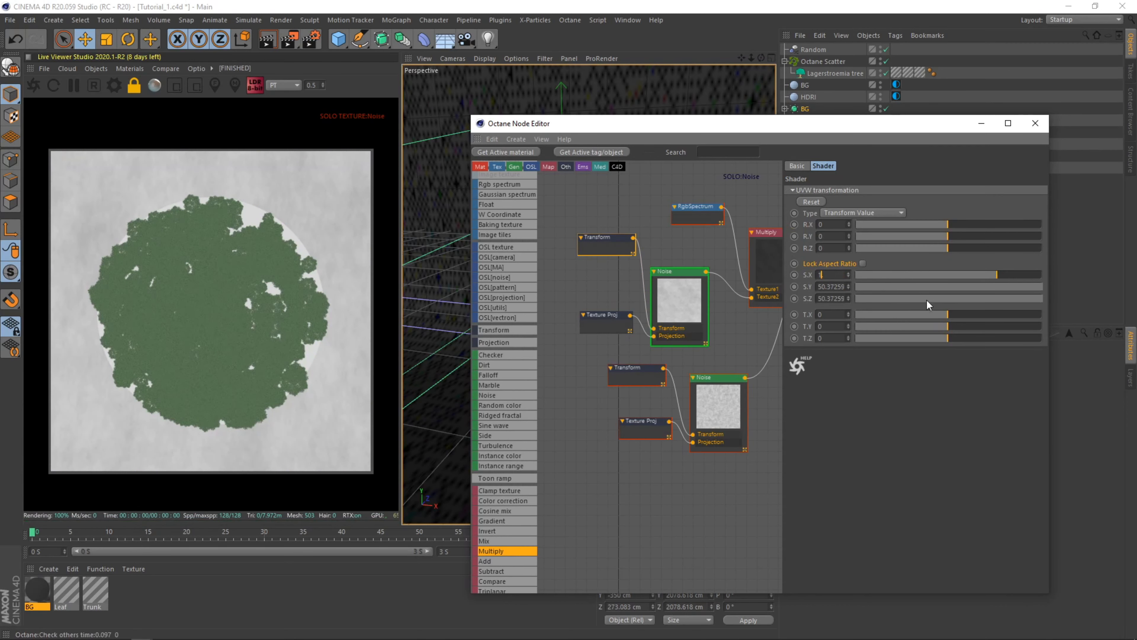
text(1)
key(Tab)
text(1)
key(Return)
- Scale the diffuse noise's transform to about 2.8 on X and Z and 1.4 on Y, relocking the aspect ratio
drag(997, 287, 1019, 274)
click(863, 264)
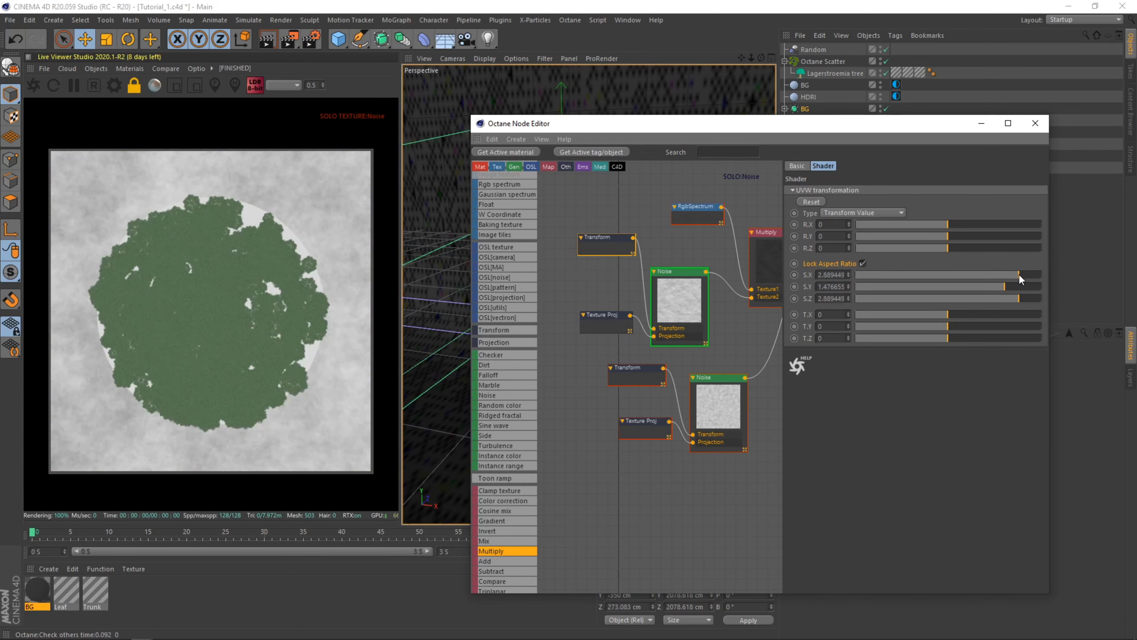
right_click(698, 300)
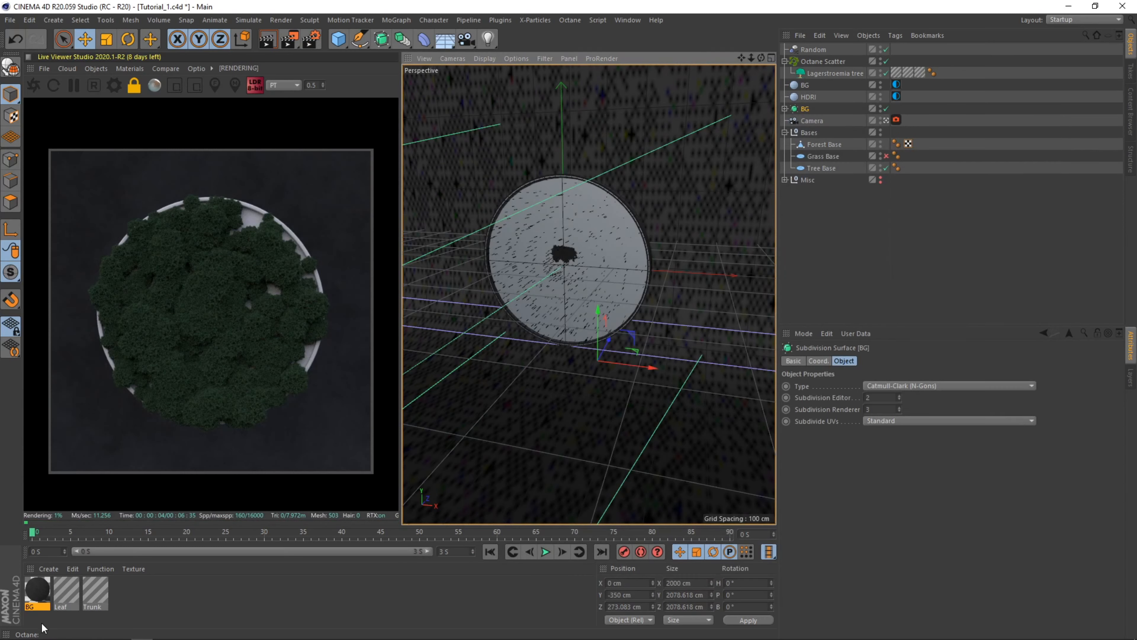
- Duplicate the BG material and rename the copy Base
key(ctrl+v)
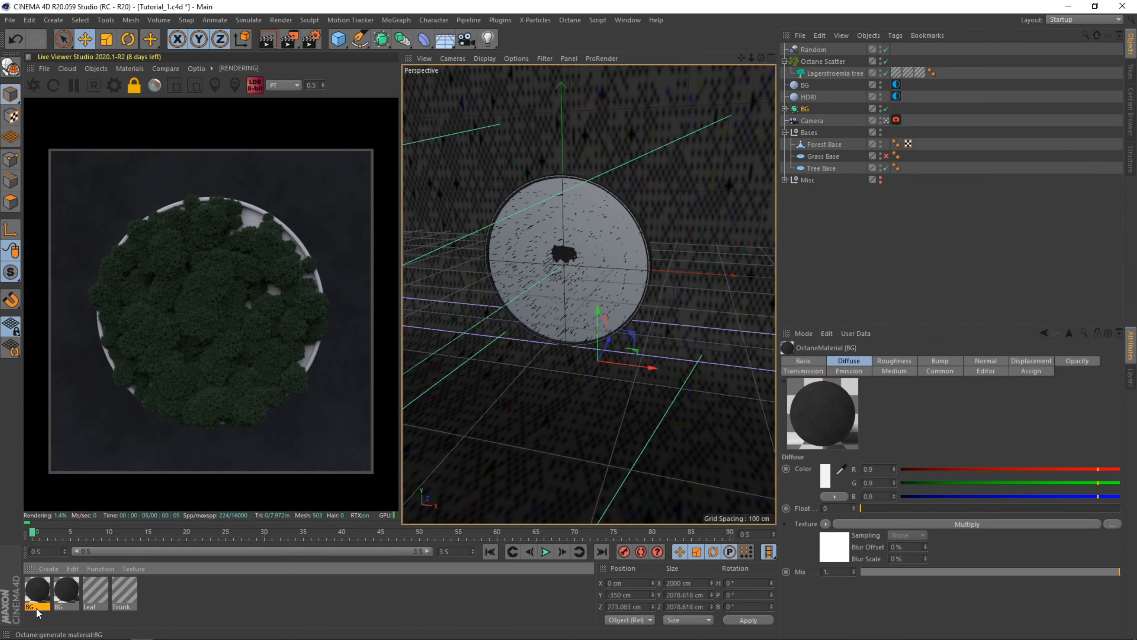
double_click(37, 608)
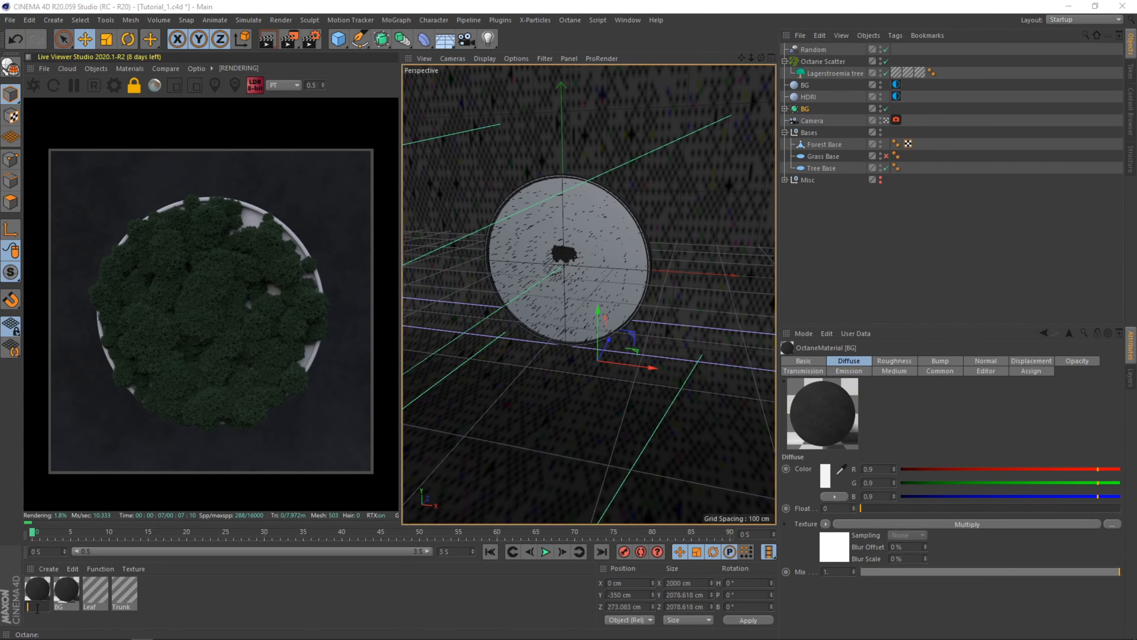
text(ase)
key(Return)
- Apply the Base material to the circular recess object and open it in the node editor
double_click(38, 589)
click(602, 285)
text(B)
click(963, 155)
click(956, 163)
- Set the transform scale of the Base material's diffuse noise to 1 on all axes
click(616, 207)
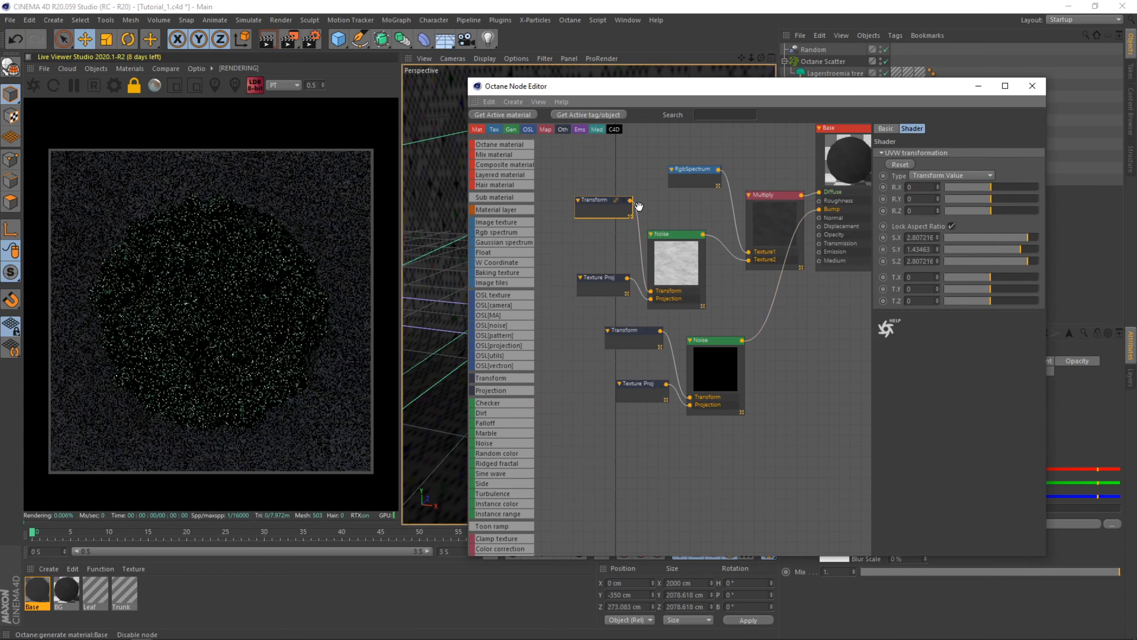
double_click(920, 238)
text(1)
click(975, 407)
click(952, 226)
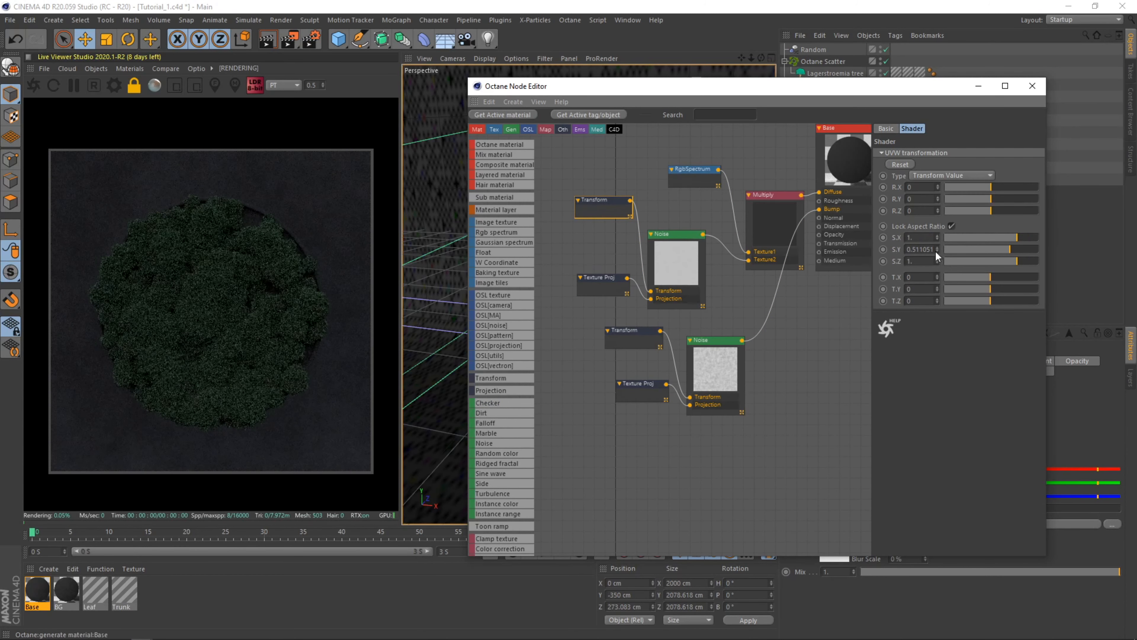
double_click(920, 249)
text(1)
key(Return)
- Set the Base material's diffuse noise contrast to about 7.96 and gamma to about 0.95, checking it with a solo preview
right_click(682, 275)
click(720, 280)
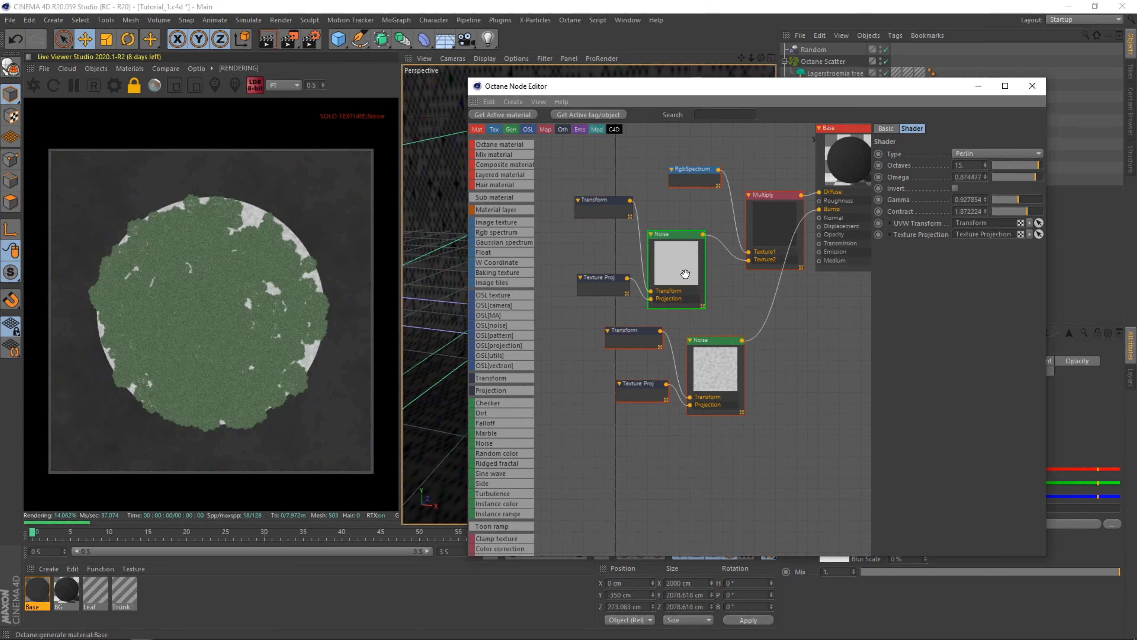
drag(1026, 211, 1018, 201)
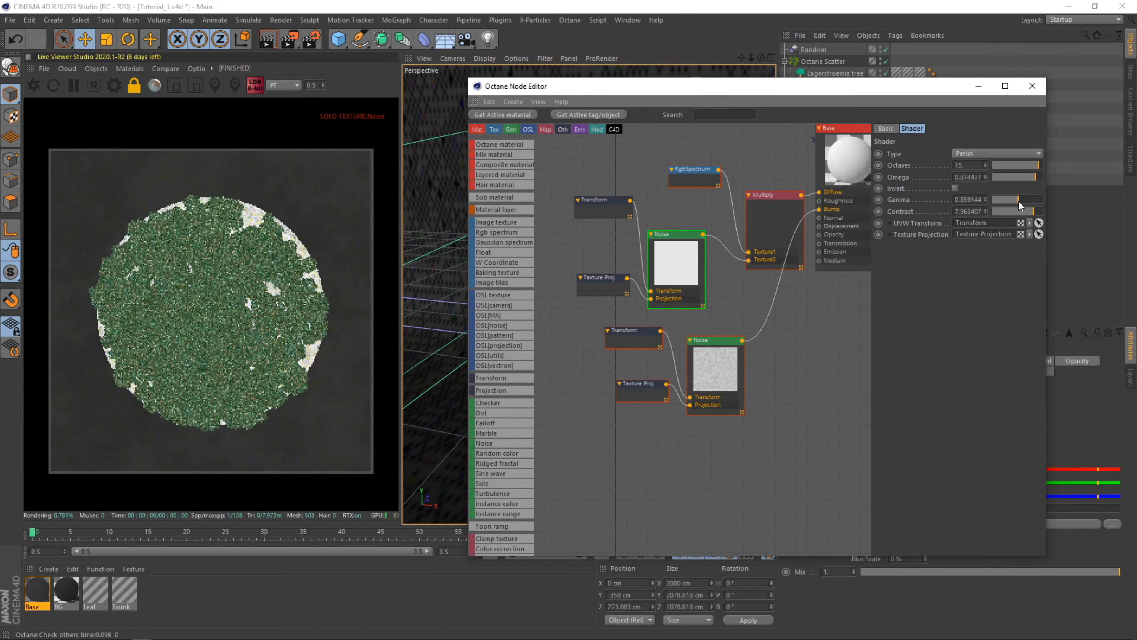
right_click(677, 268)
click(703, 279)
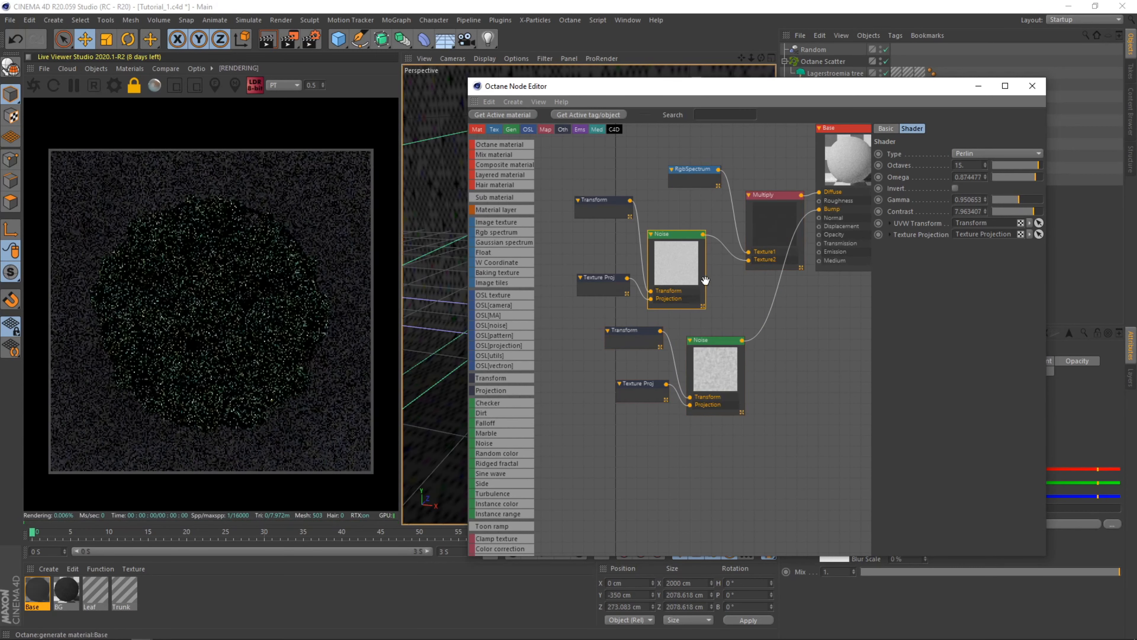
- Change the Base material's type to Glossy and set its roughness float to 0.4
drag(278, 228, 290, 239)
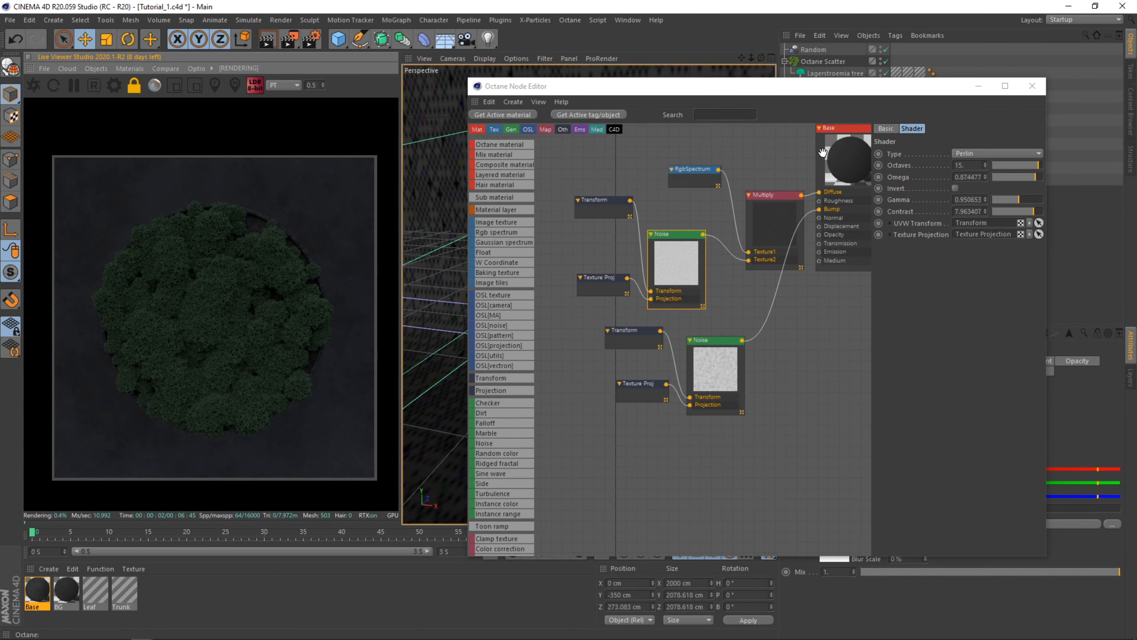
click(846, 130)
click(958, 290)
click(954, 311)
click(896, 139)
drag(958, 307, 988, 307)
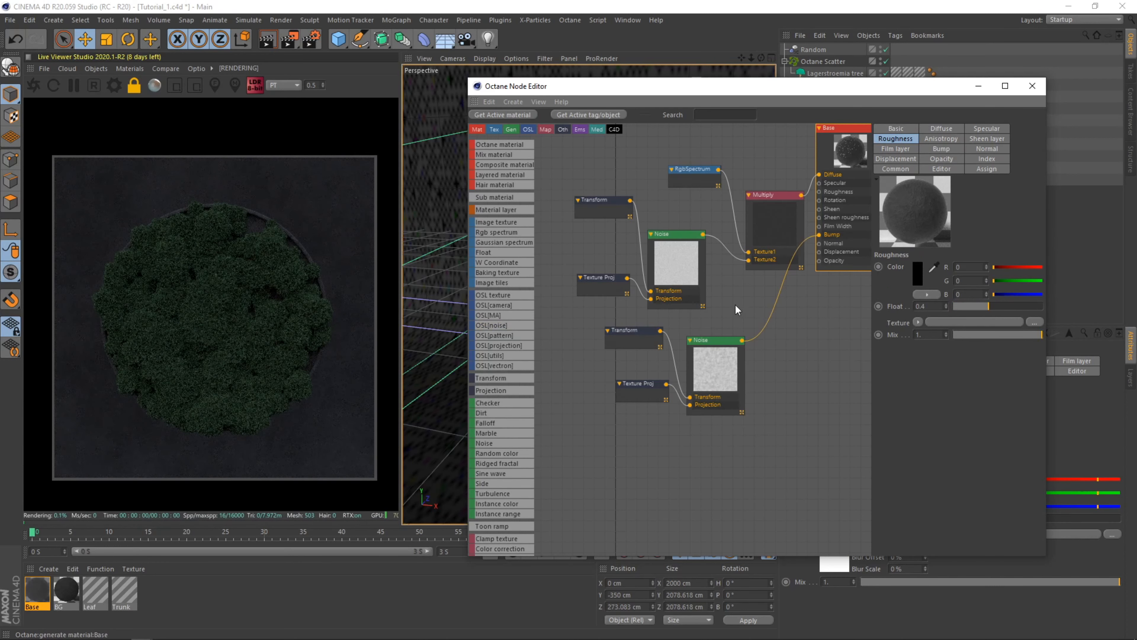
- Change the texture projection type of the Base material's diffuse noise
middle_drag(738, 310, 673, 313)
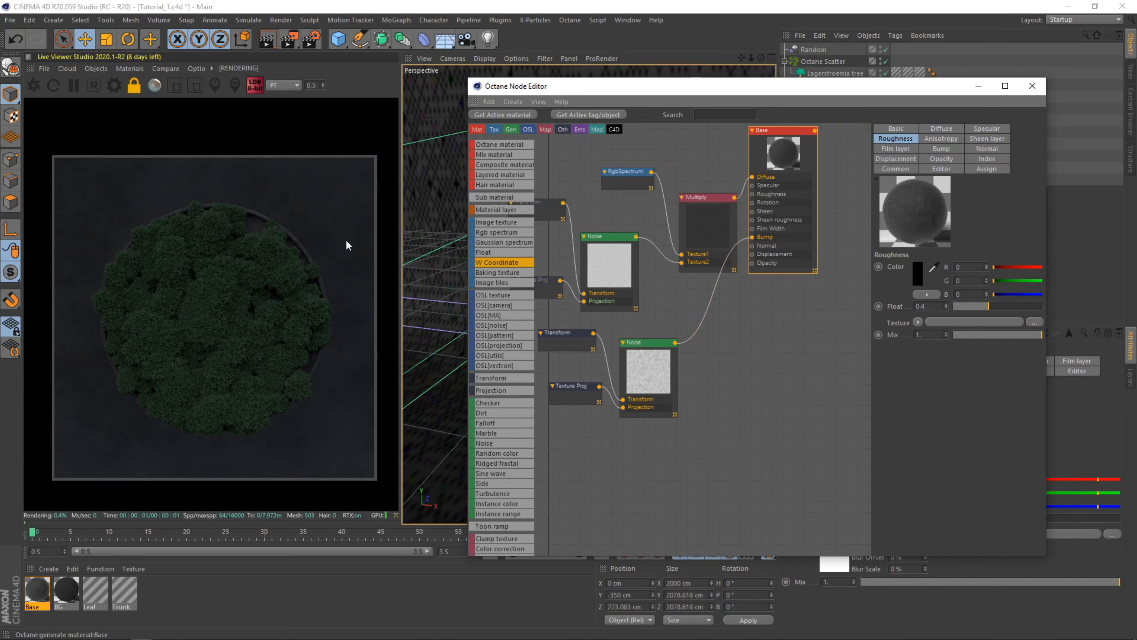
click(547, 204)
click(548, 287)
click(986, 153)
click(963, 176)
- Lock the aspect ratio of the diffuse noise's transform and set its scale to 5 on all axes
click(542, 201)
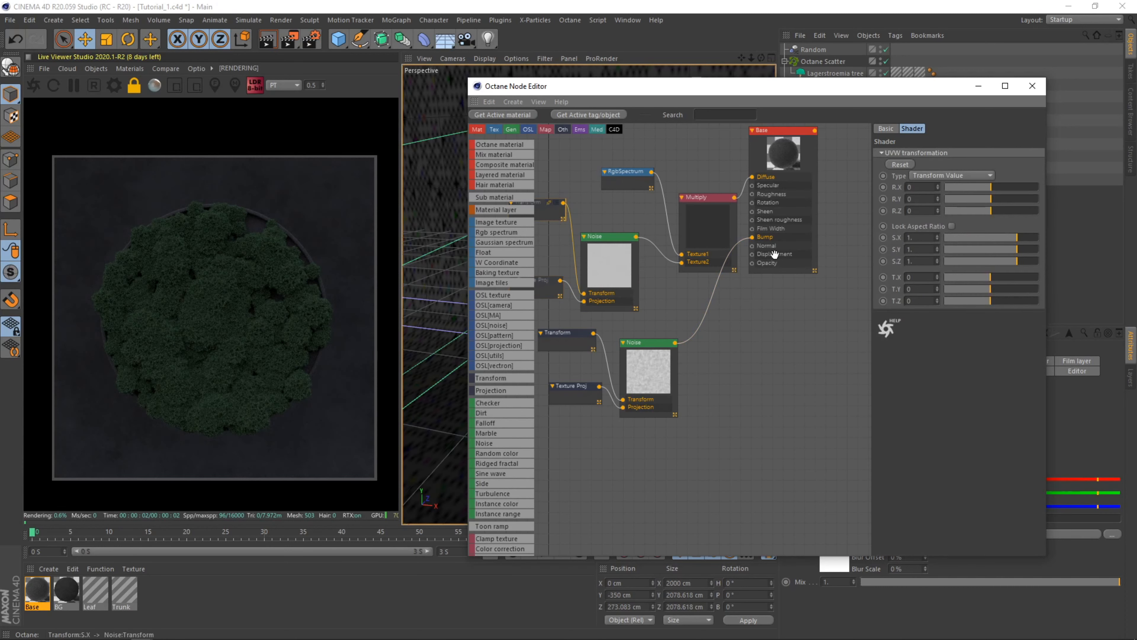
click(951, 226)
click(918, 238)
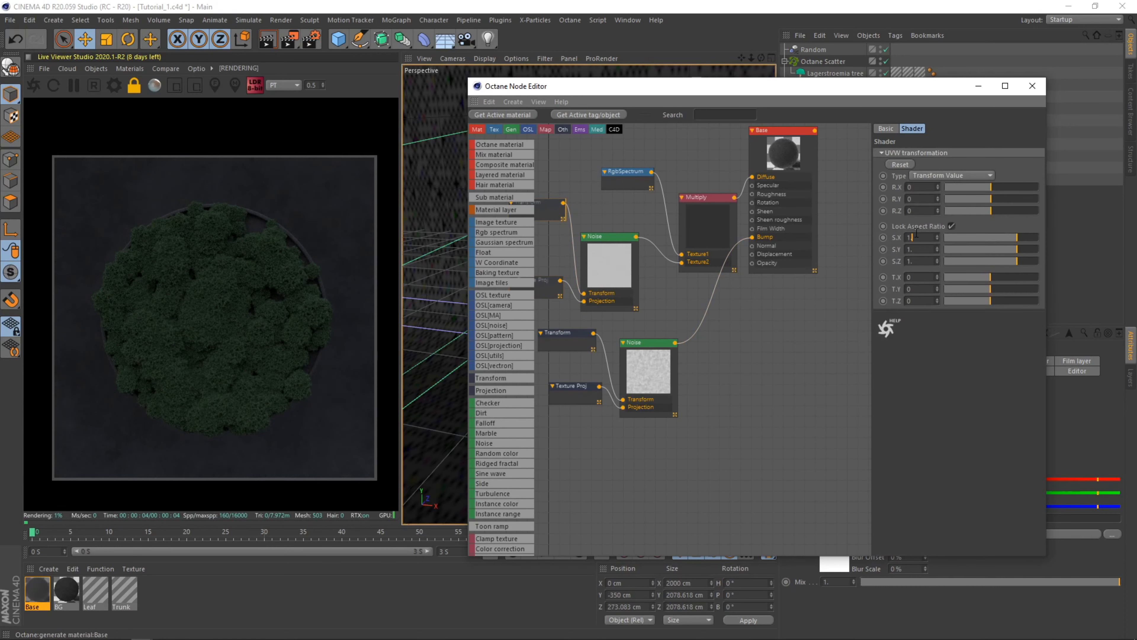
text(10)
key(Return)
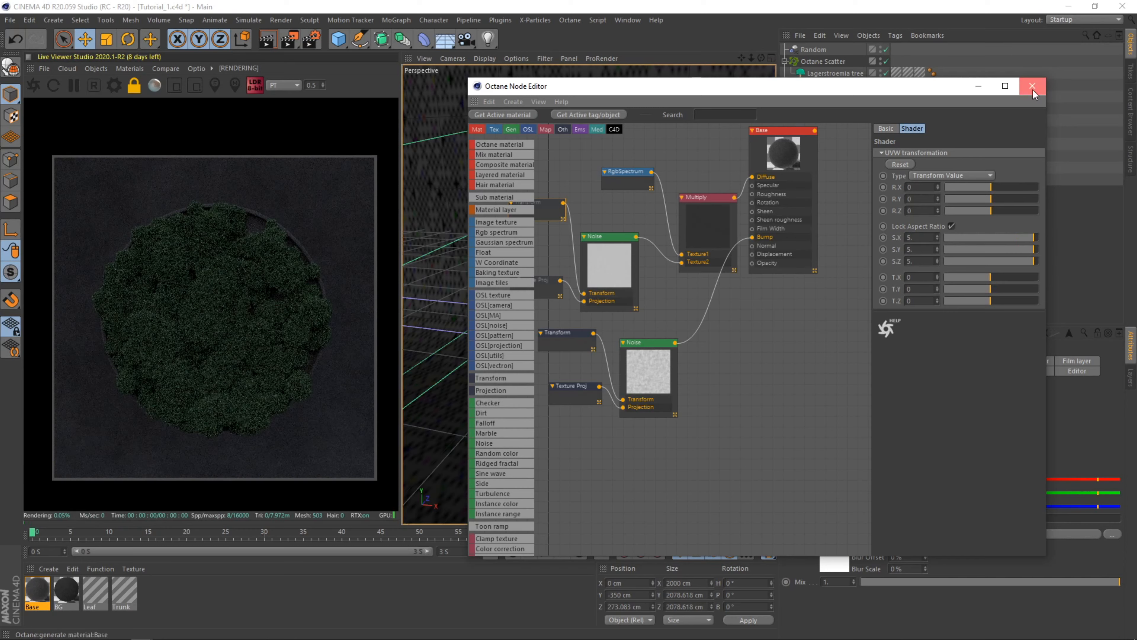
- Close the Base material's nodes and load the Leaf material into the Octane Node Editor
click(1032, 87)
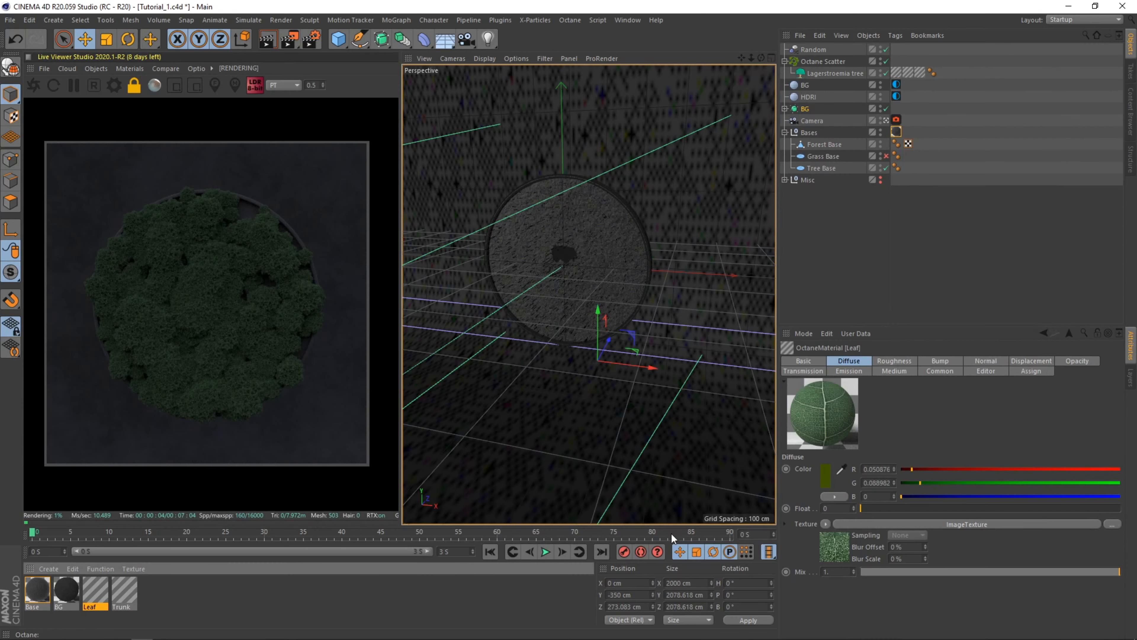
click(144, 69)
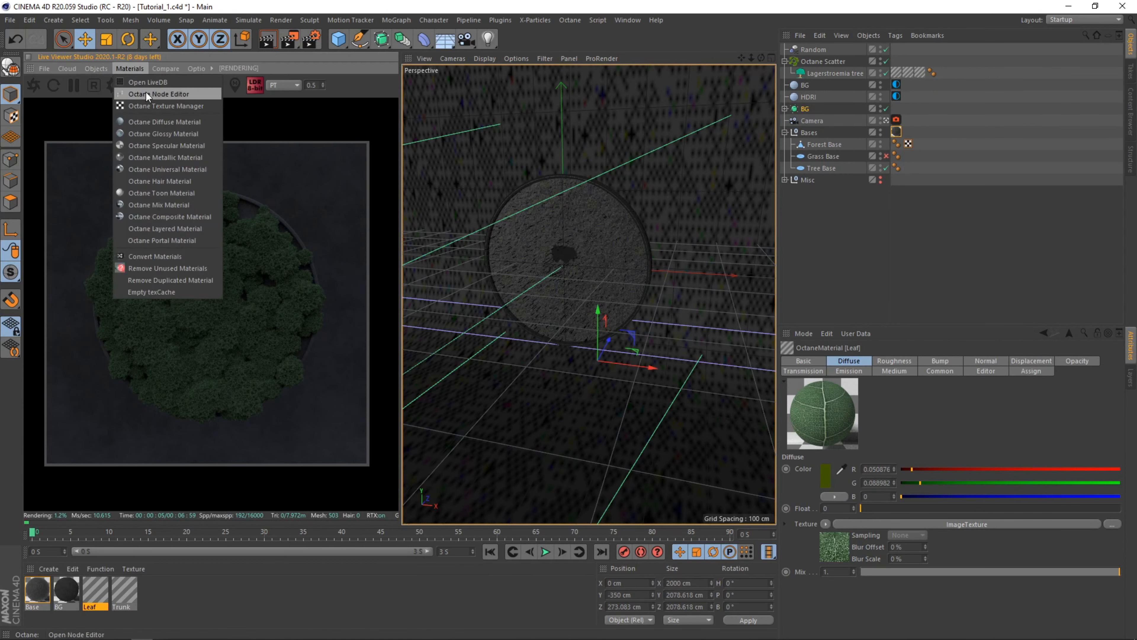
click(145, 92)
drag(567, 116, 576, 109)
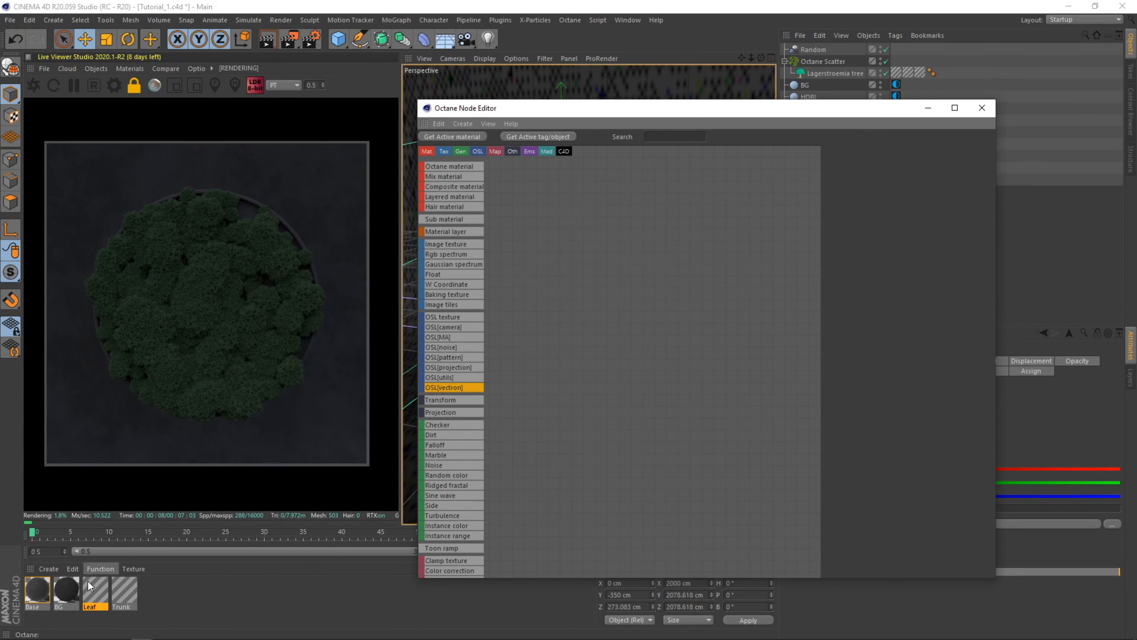
click(92, 589)
drag(624, 219, 622, 222)
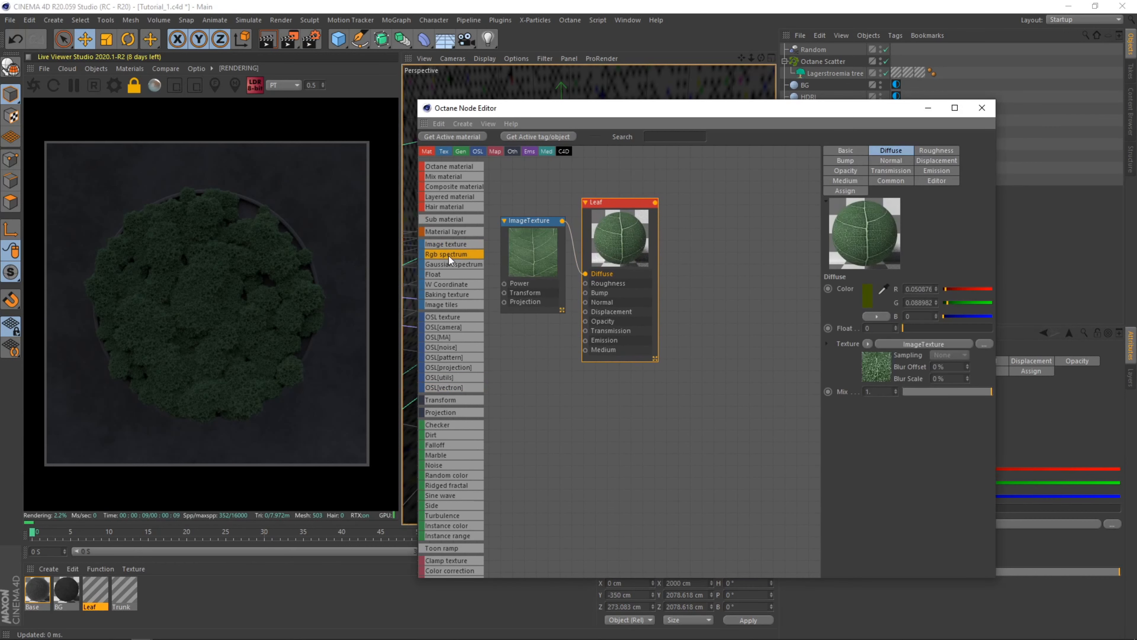
- Add a mix material node, with Leaf as Material1 and a duplicate of the Leaf material as Material2
drag(453, 178, 703, 193)
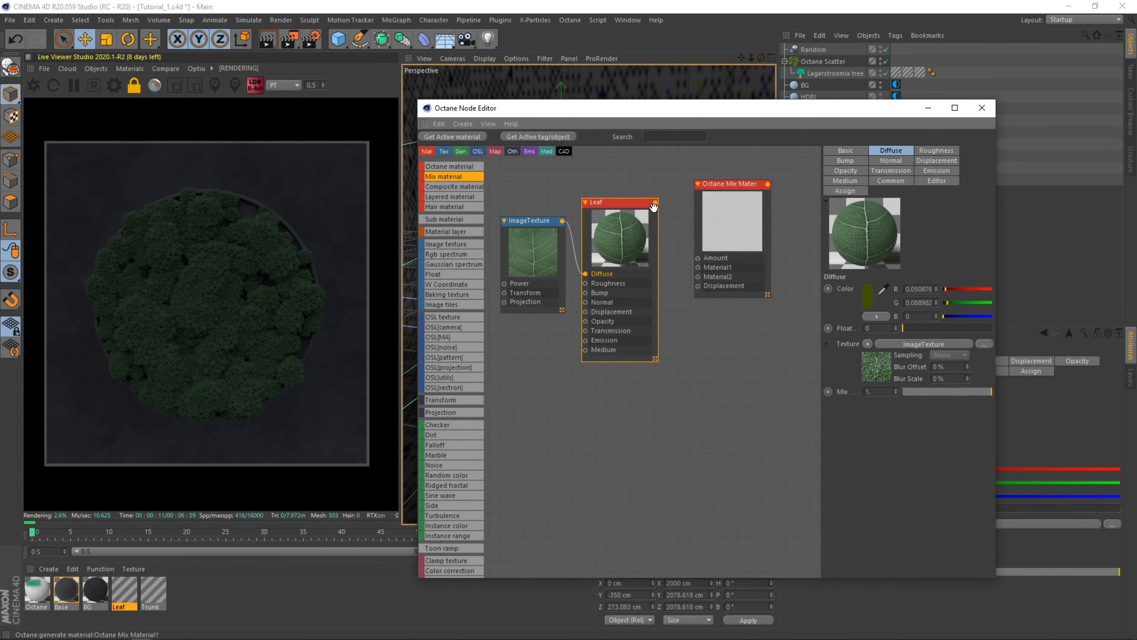
drag(700, 268, 698, 267)
ctrl+drag(621, 202, 628, 385)
drag(533, 221, 476, 338)
drag(663, 384, 698, 277)
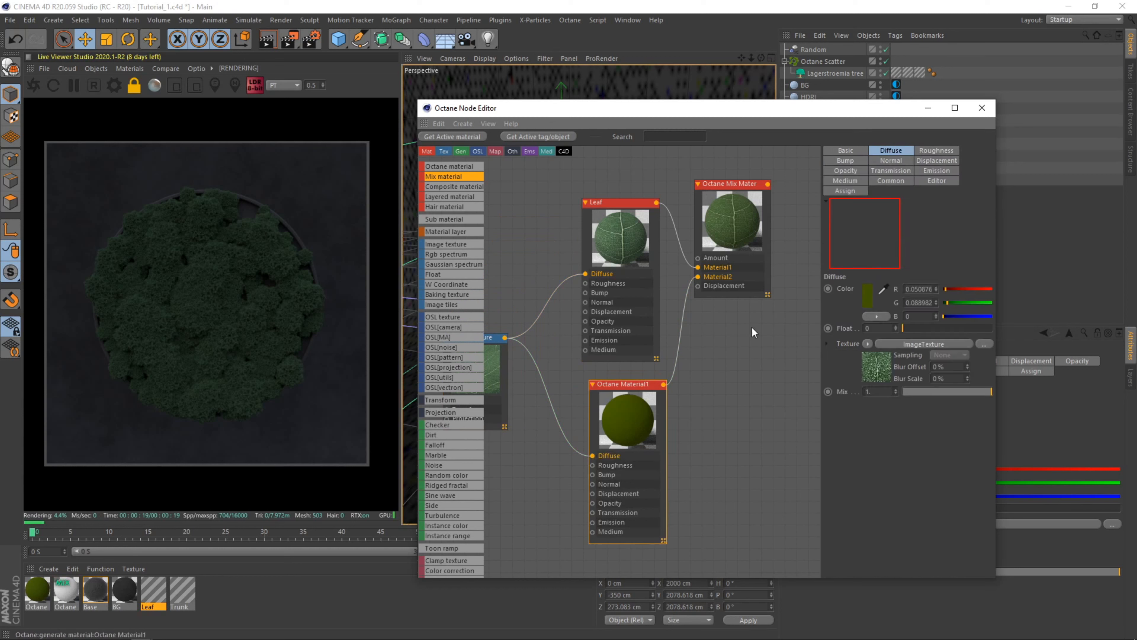
- Change the duplicated leaf material's type to Glossy and set its roughness float to about 0.74
click(846, 150)
click(927, 296)
click(931, 338)
click(838, 160)
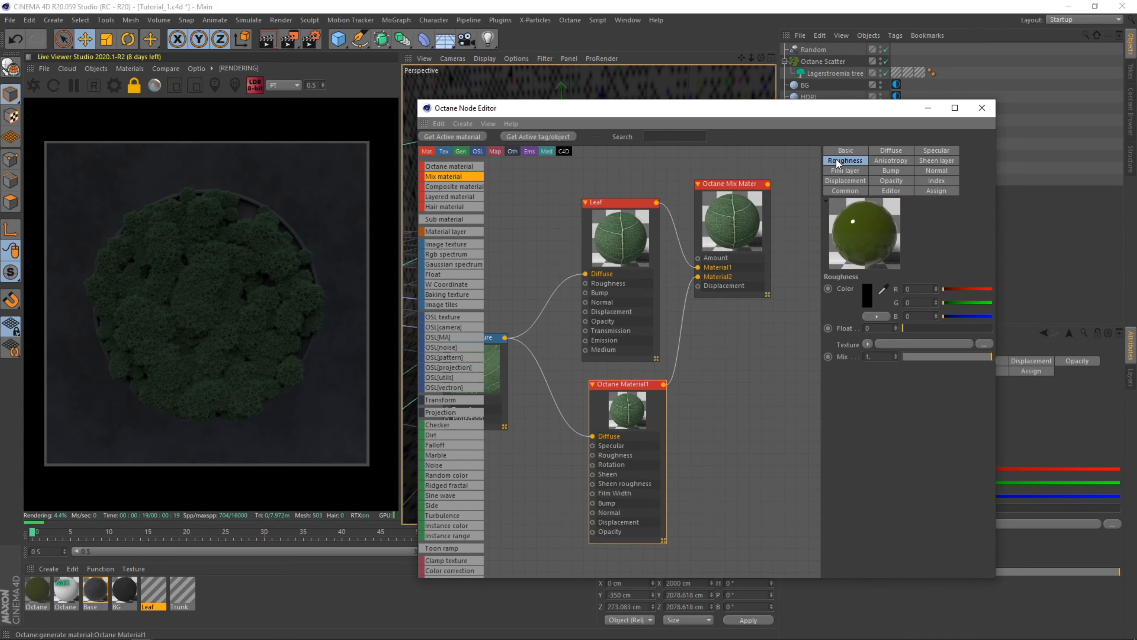
click(969, 328)
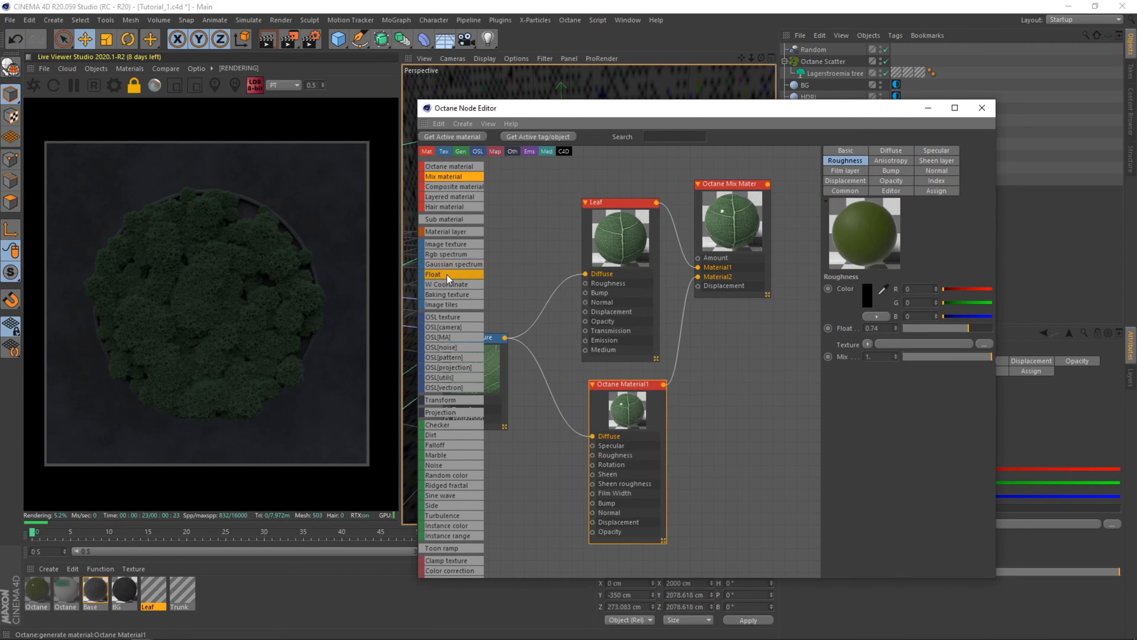
- Drive the mix amount with a float texture and connect the leaf image texture to Leaf's transmission
drag(440, 275, 678, 220)
drag(700, 264, 699, 259)
middle_drag(486, 368, 579, 344)
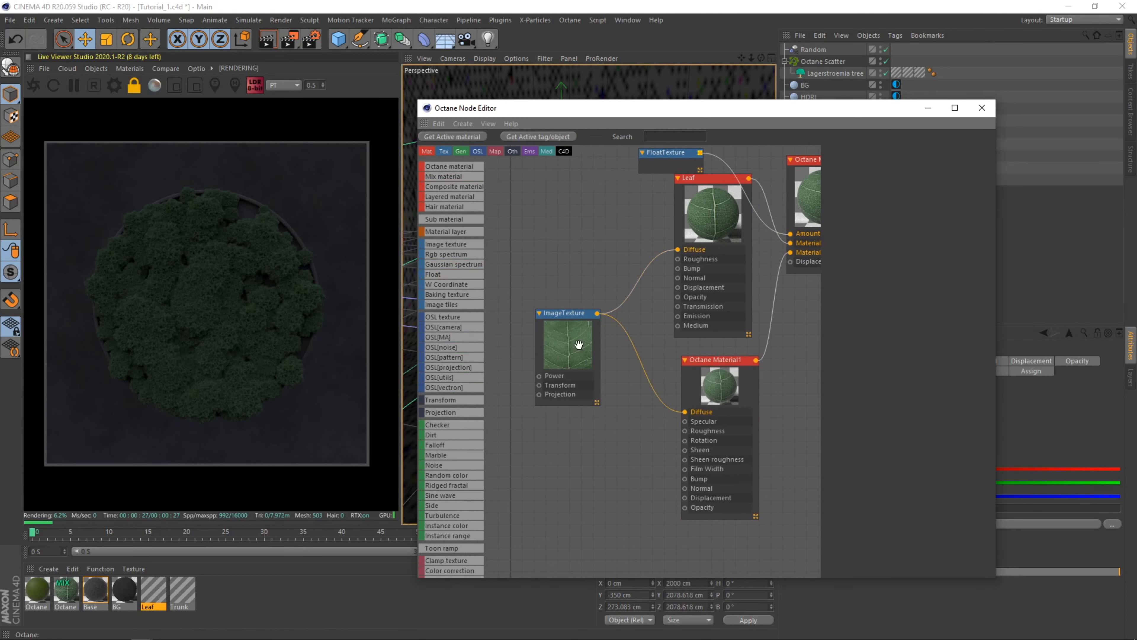
drag(679, 308, 679, 307)
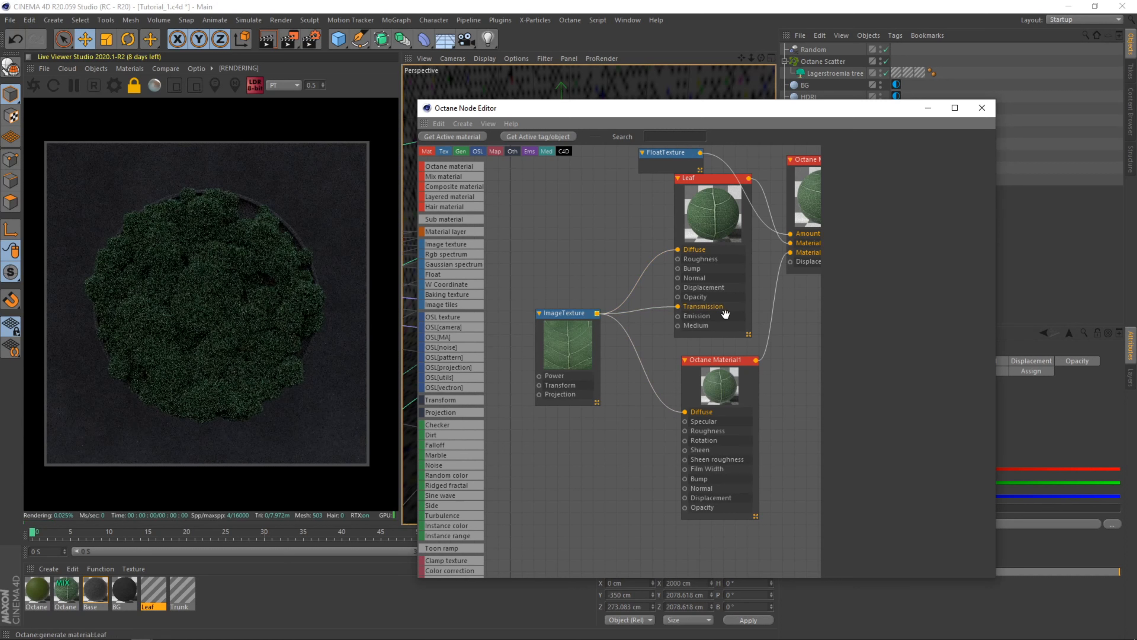
- Replace the Leaf material on the Lagerstroemia tree with the mix material and reopen its node network
click(929, 107)
click(63, 593)
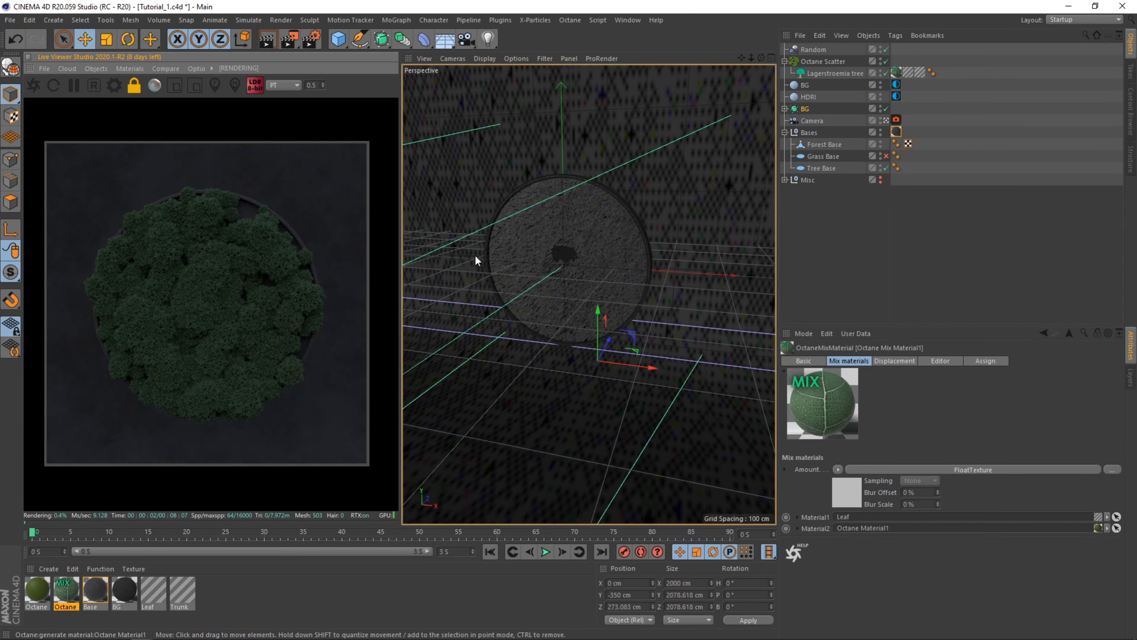
click(130, 68)
click(149, 95)
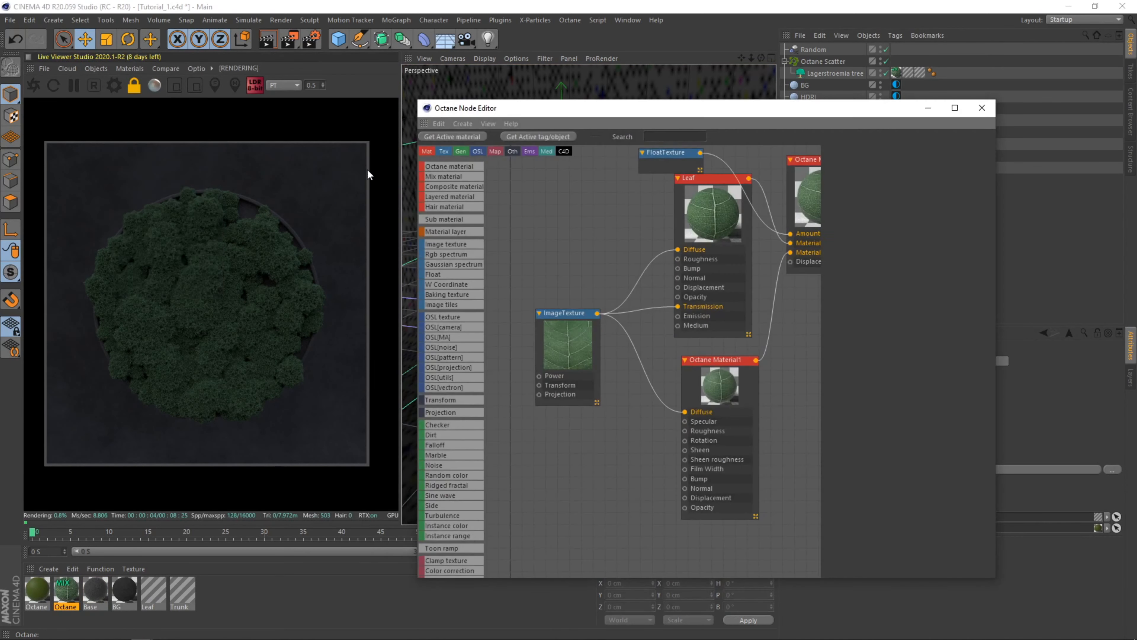
- Insert a ColorCorrection node between the image texture and Leaf's diffuse input
drag(577, 360, 550, 330)
drag(434, 574, 628, 276)
drag(650, 312, 638, 365)
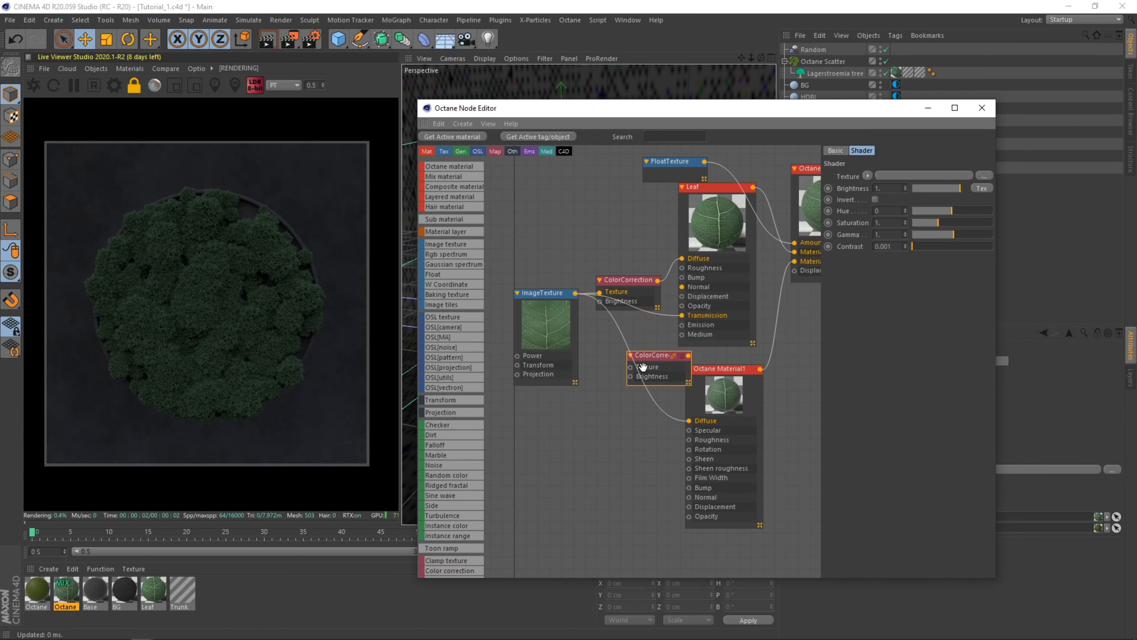
key(Delete)
drag(437, 572, 629, 309)
key(Delete)
- Route the image texture through a second ColorCorrection into Leaf's transmission, and feed the first ColorCorrection into the glossy material's diffuse
drag(451, 569, 622, 334)
drag(576, 293, 596, 343)
drag(655, 332, 682, 316)
drag(658, 281, 689, 421)
- Set the diffuse ColorCorrection's hue to about -0.21, saturation to about 1.28 and gamma to about 0.70
drag(954, 271, 949, 270)
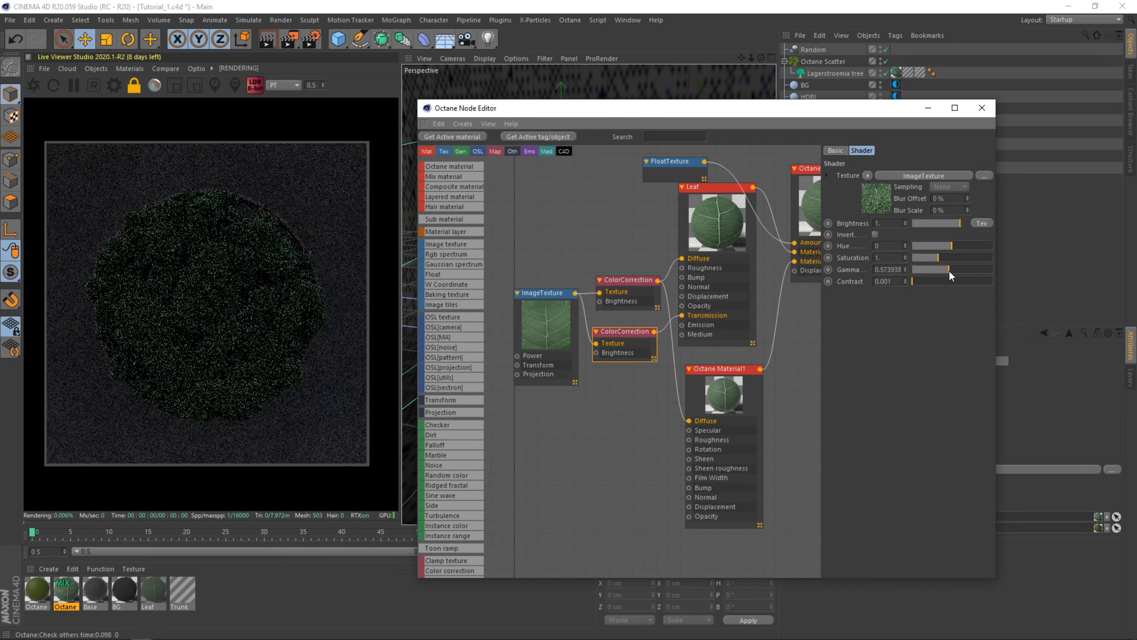
click(684, 168)
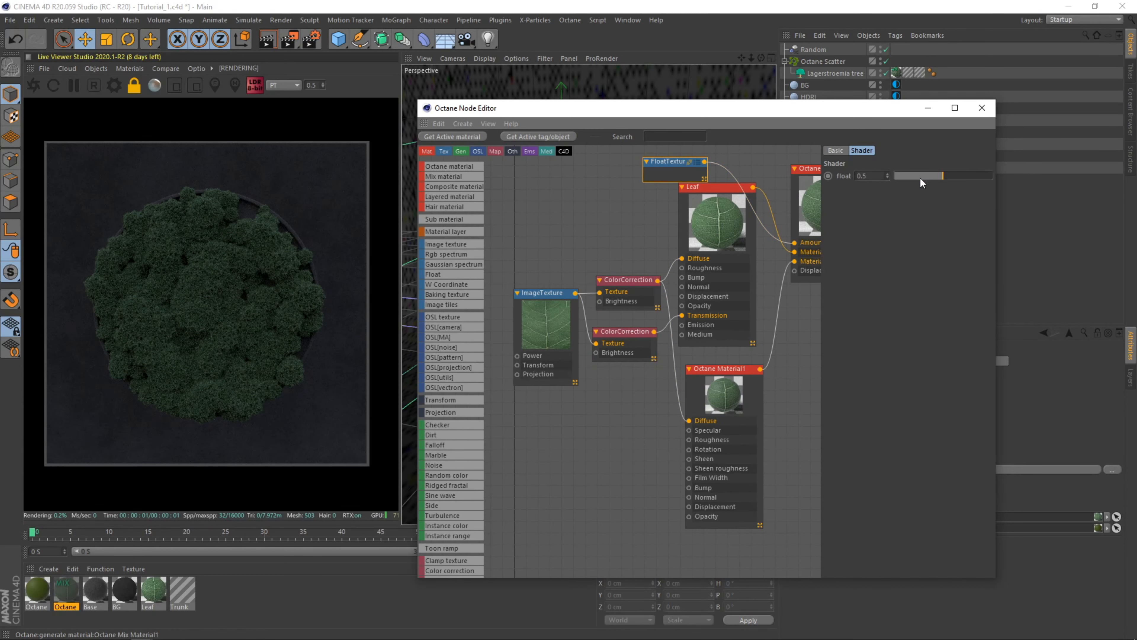
click(629, 281)
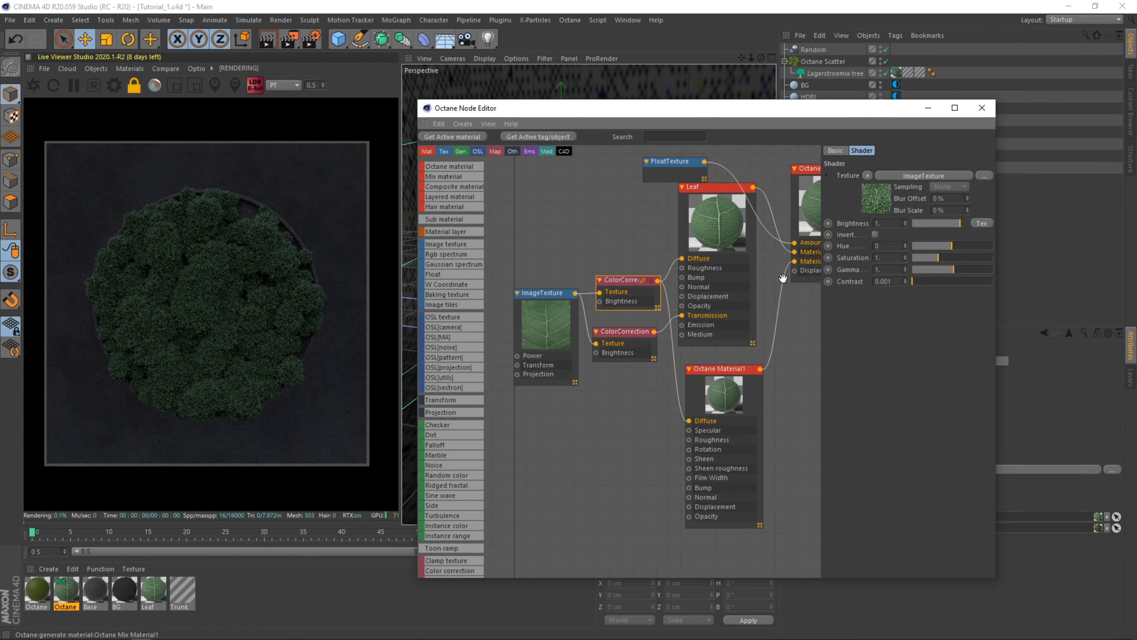
drag(950, 246, 951, 270)
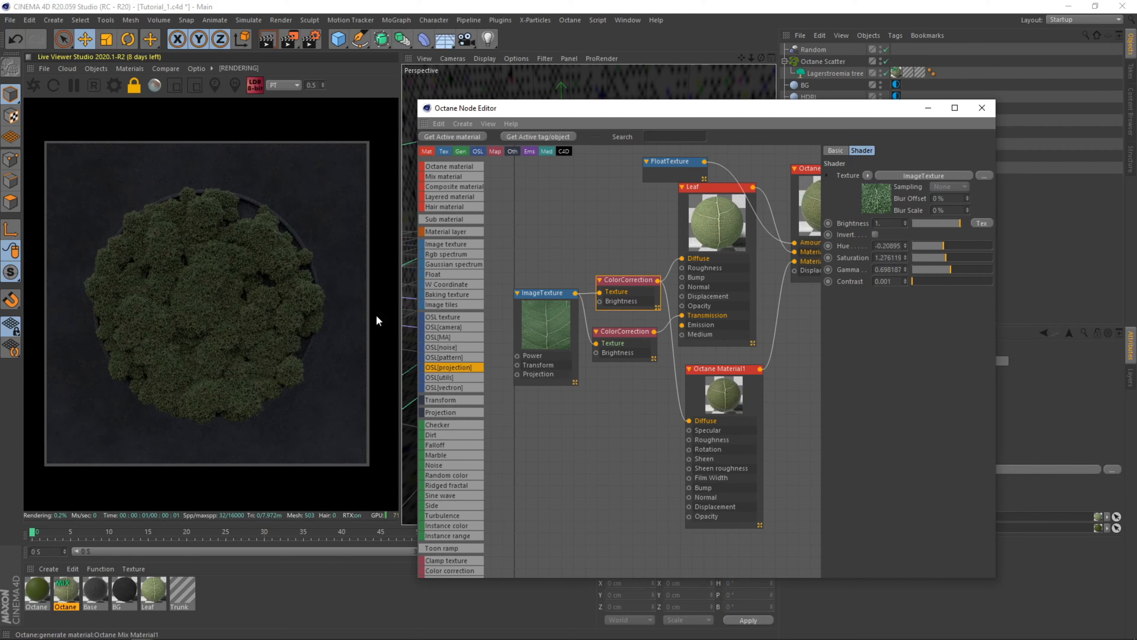
- Set the transmission ColorCorrection's hue to about -0.24, saturation to about 1.23 and gamma to about 0.85, and close the node editor
drag(625, 331, 621, 332)
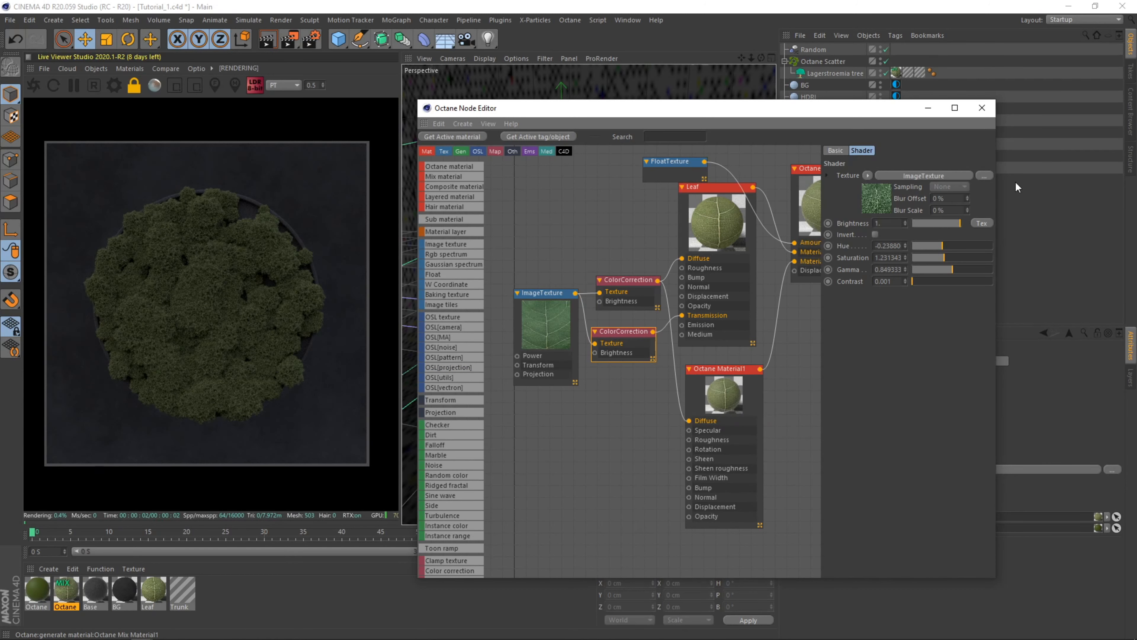
click(982, 108)
- Open the BG material's nodes and increase the scale in its diffuse noise's transform
click(125, 591)
click(130, 68)
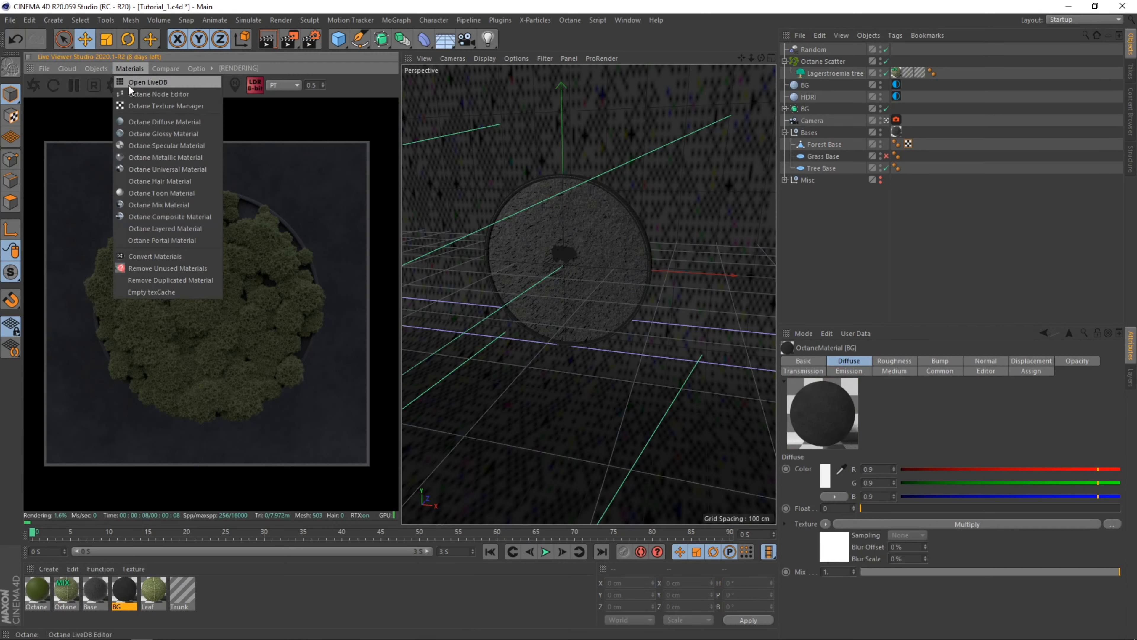
click(134, 88)
drag(495, 178, 631, 147)
click(520, 265)
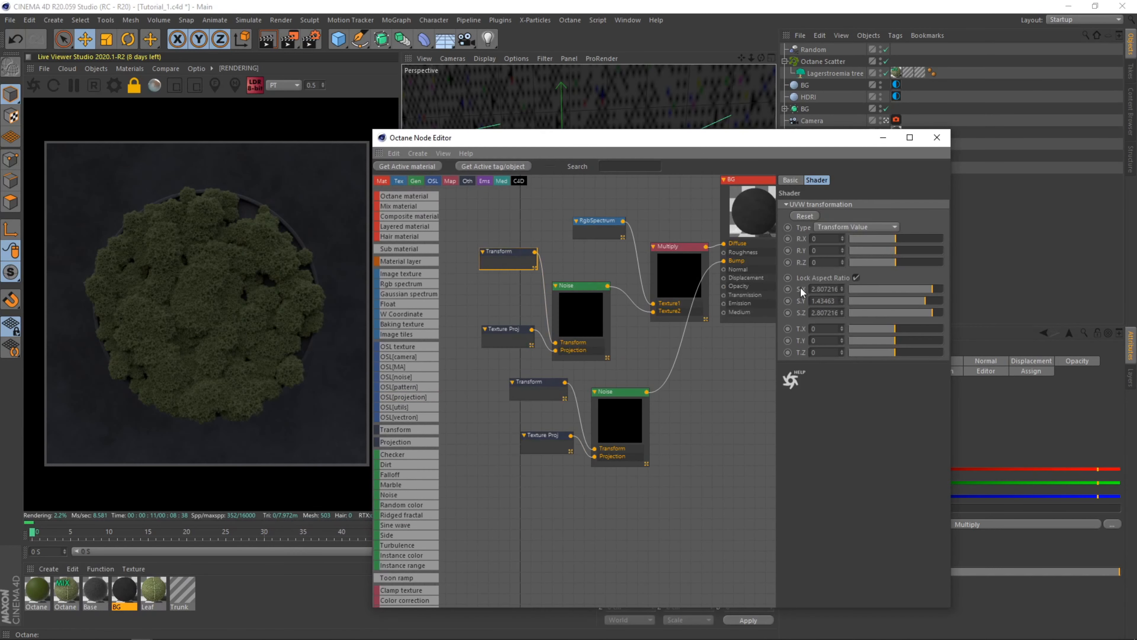
drag(943, 293, 947, 289)
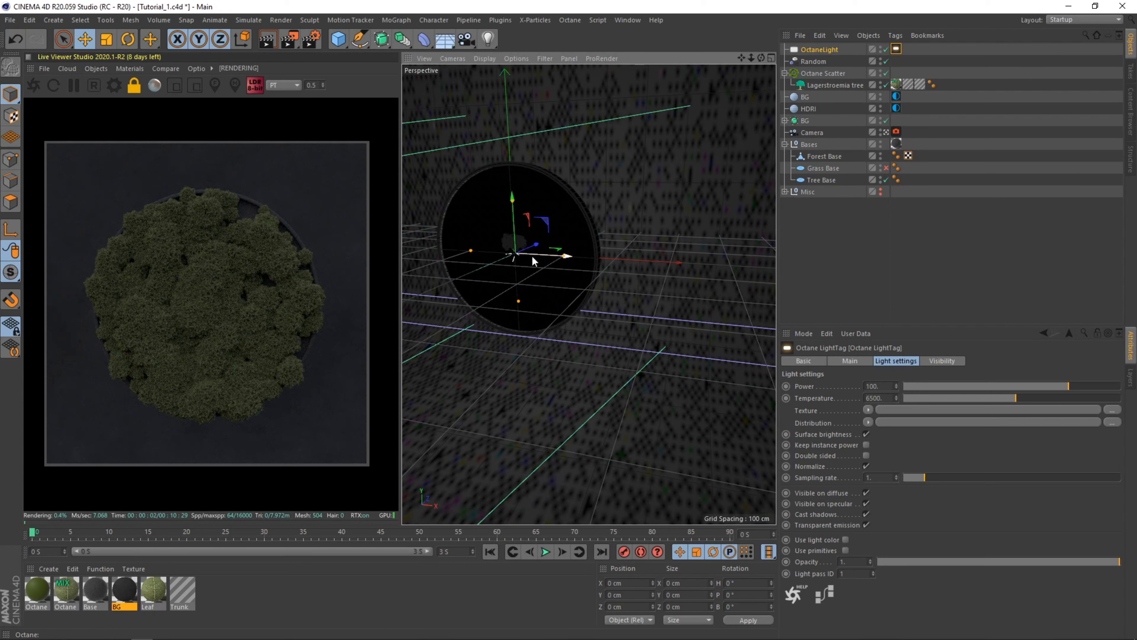
- Move the Octane light to X 310 cm and Z -60 cm, beside the tree recess
drag(533, 260, 673, 261)
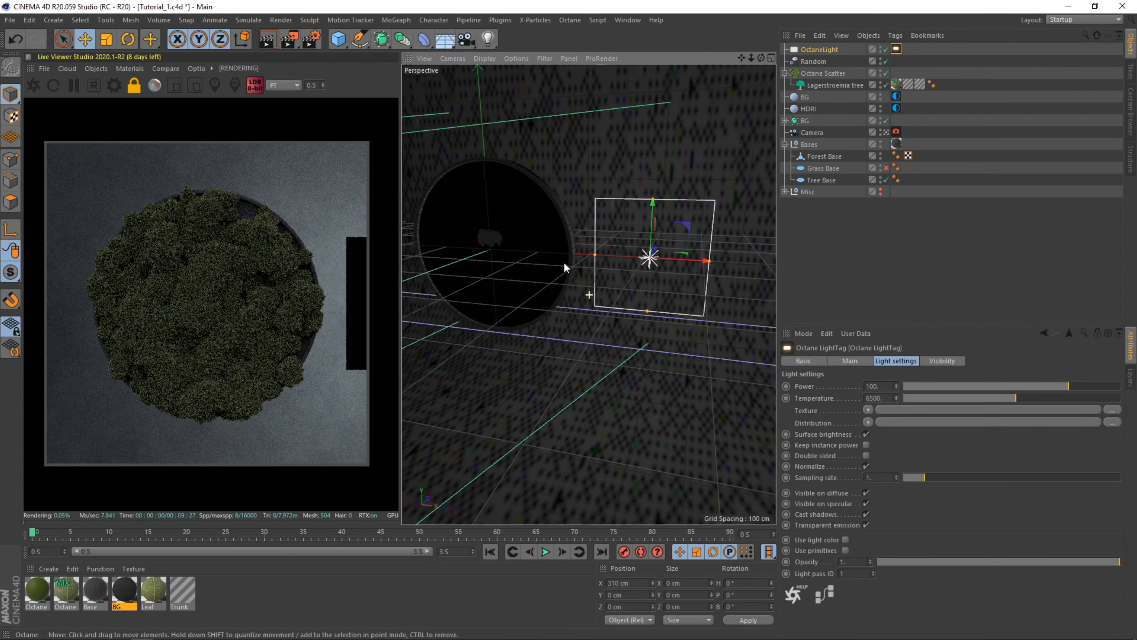
alt+middle_drag(565, 268, 560, 266)
drag(555, 252, 543, 259)
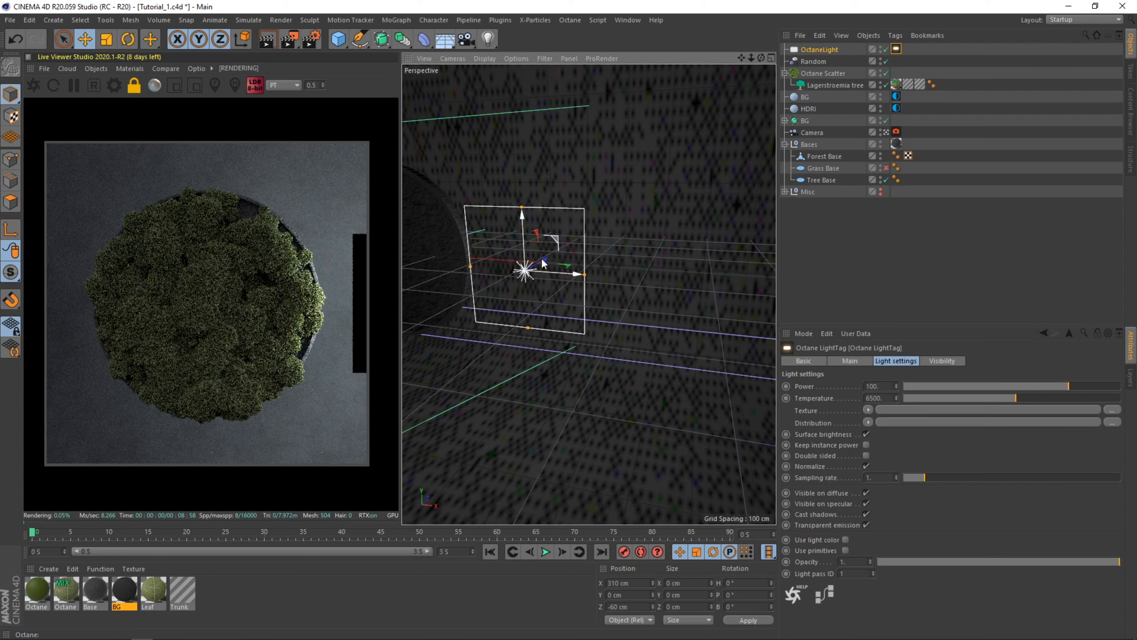
- Assign a Falloffmap as the Octane light's distribution
click(868, 423)
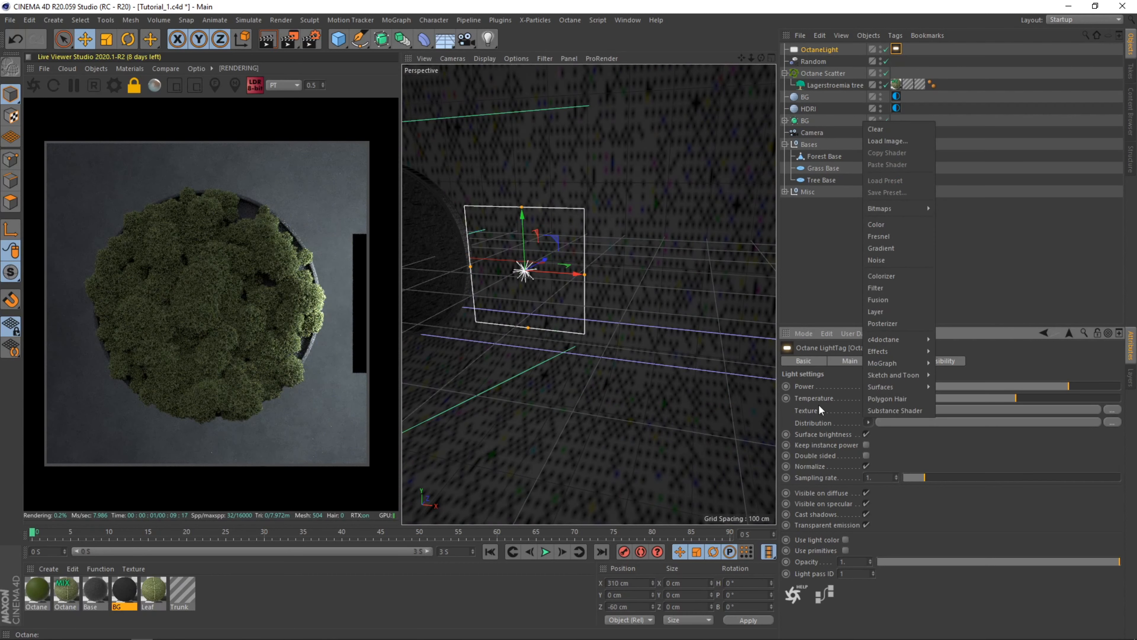
mouse_move(903, 339)
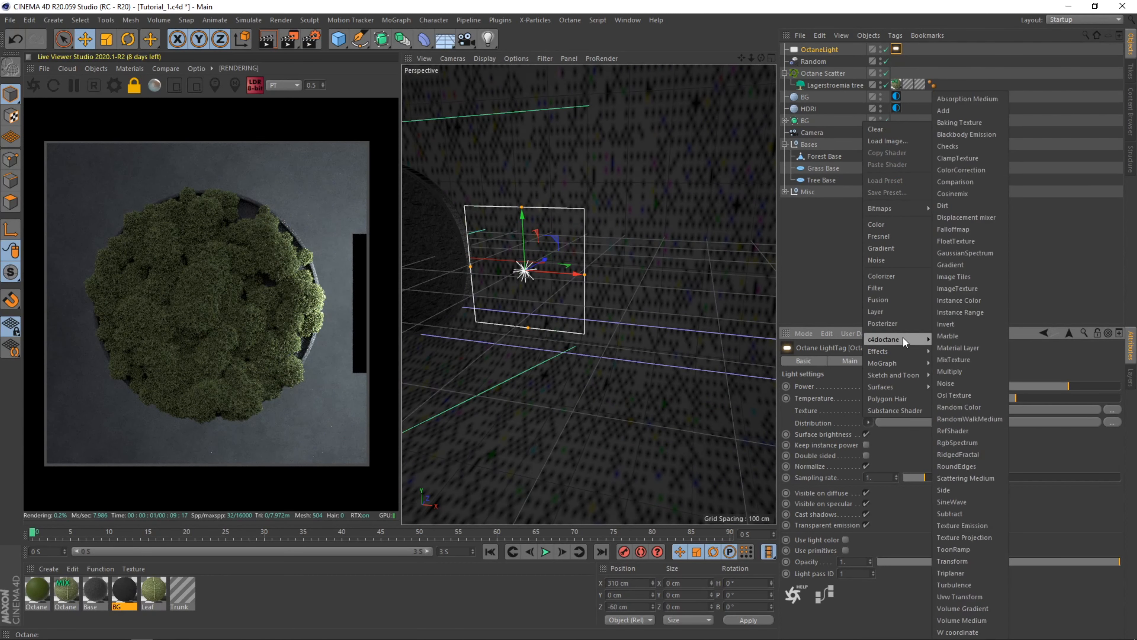
click(958, 228)
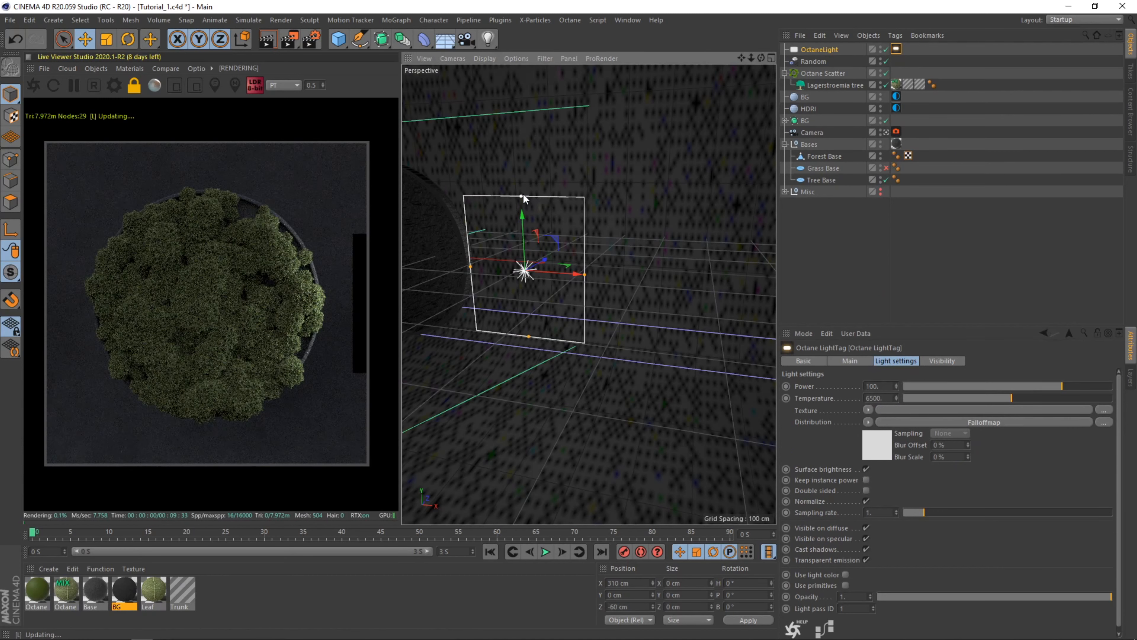
- Stretch the Octane light into a taller rectangle and set its power to 1000
drag(522, 197, 521, 180)
text(0)
key(Return)
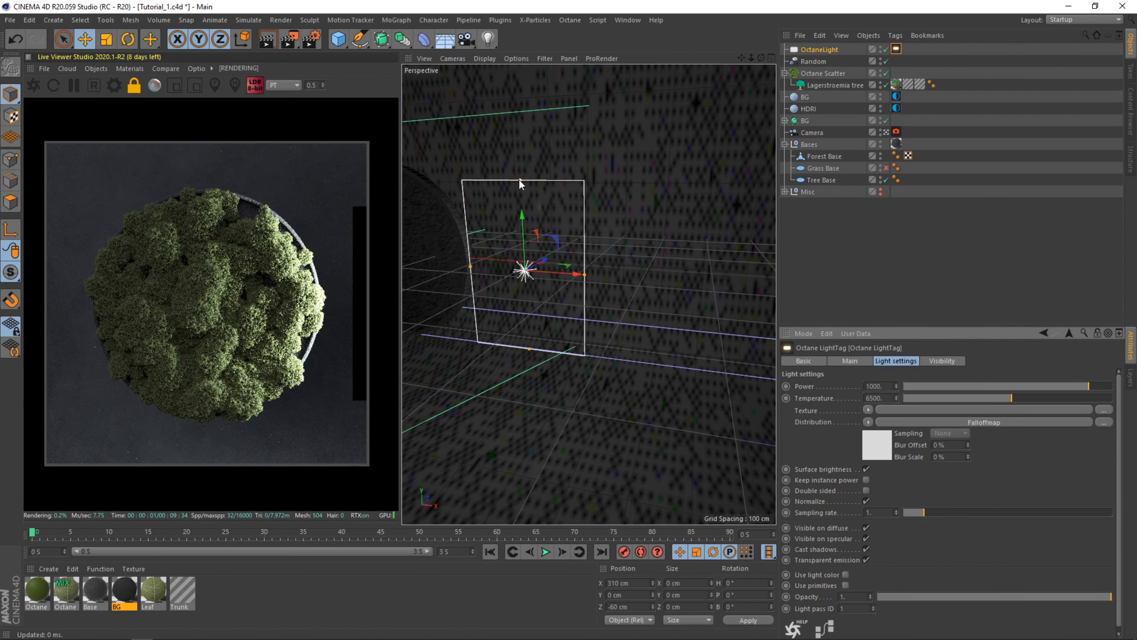
drag(519, 179, 518, 156)
- Try rotating the Octane light to a heading of 110° and undo the rotation
alt+middle_drag(498, 204, 567, 275)
key(r)
drag(567, 275, 434, 278)
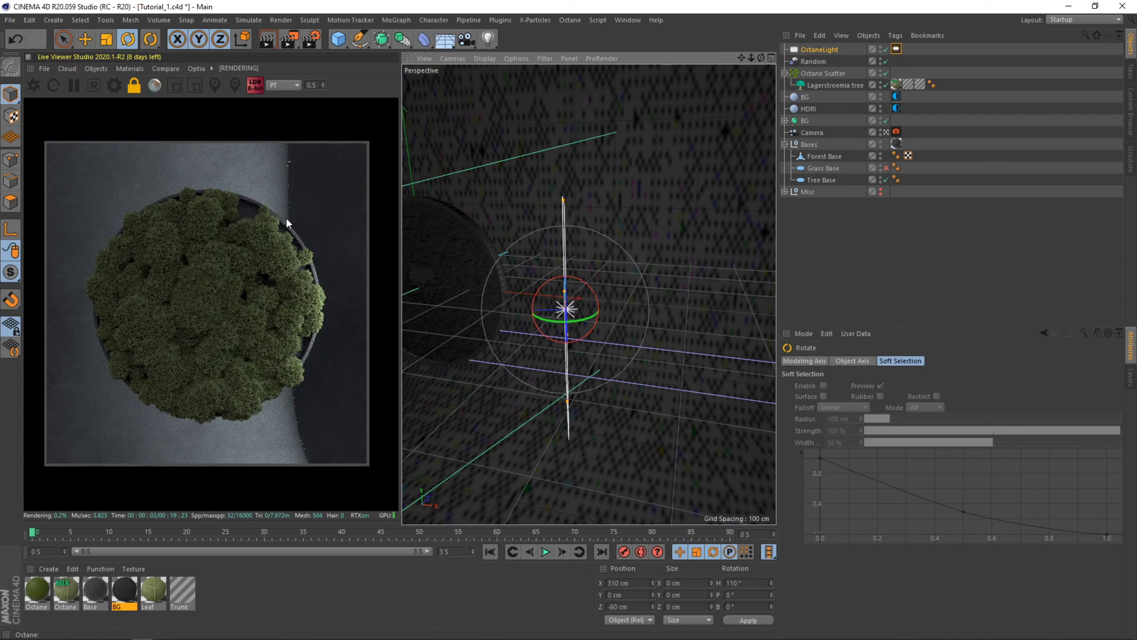
key(ctrl+z)
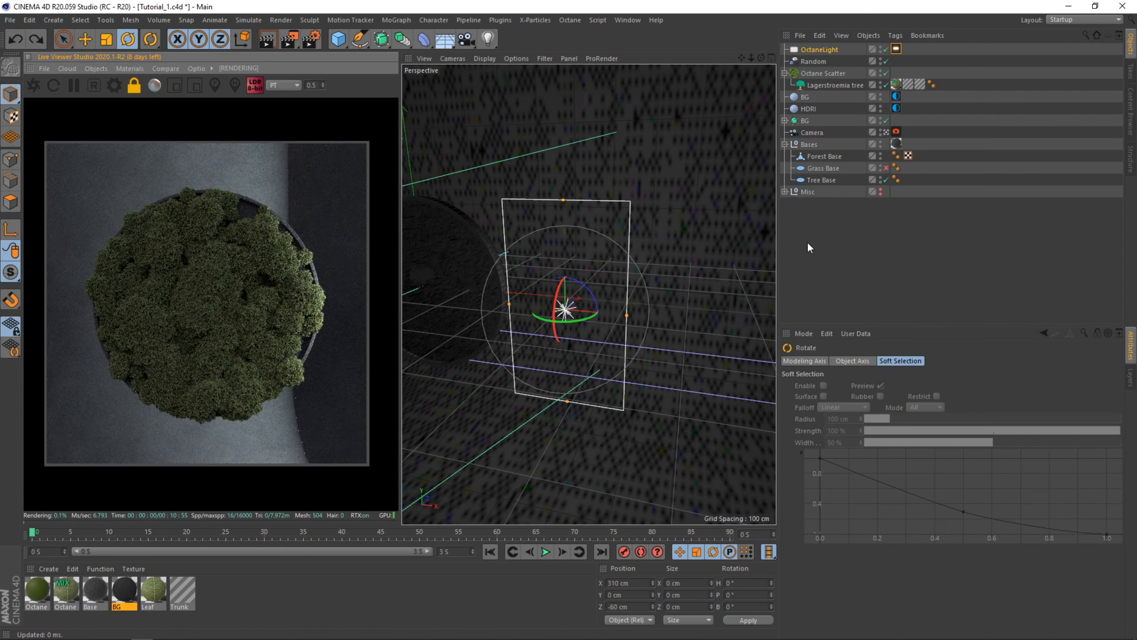
- Move the BG backdrop object along its Z axis to about 33 cm
click(810, 132)
click(804, 121)
key(e)
drag(533, 344, 455, 418)
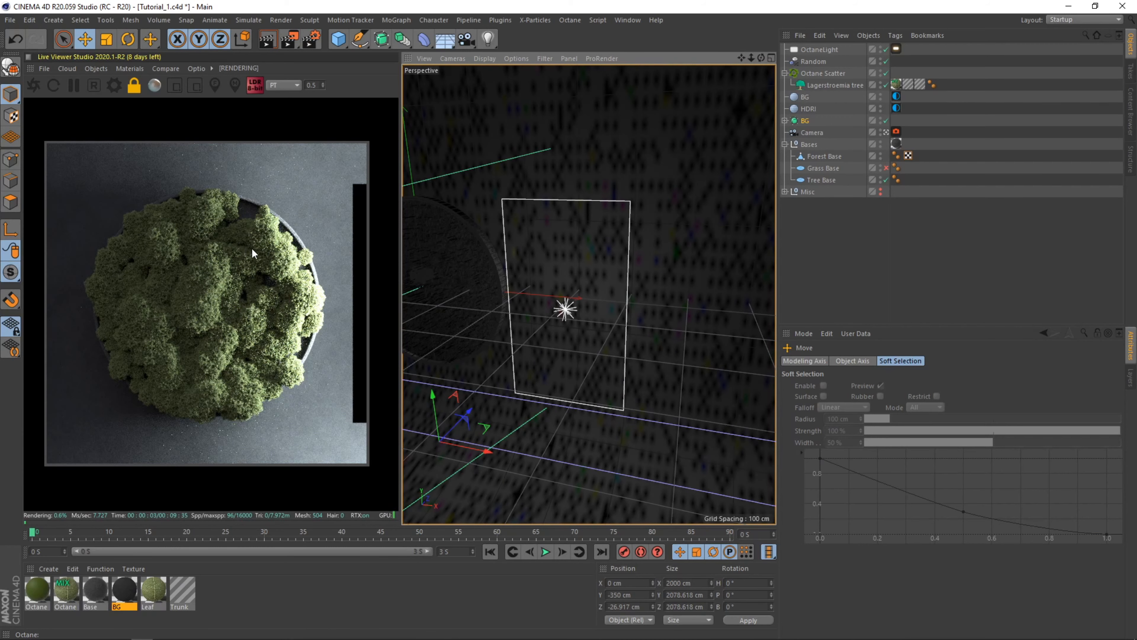
mouse_move(462, 418)
mouse_down()
mouse_move(430, 465)
mouse_move(462, 397)
mouse_move(474, 414)
mouse_up()
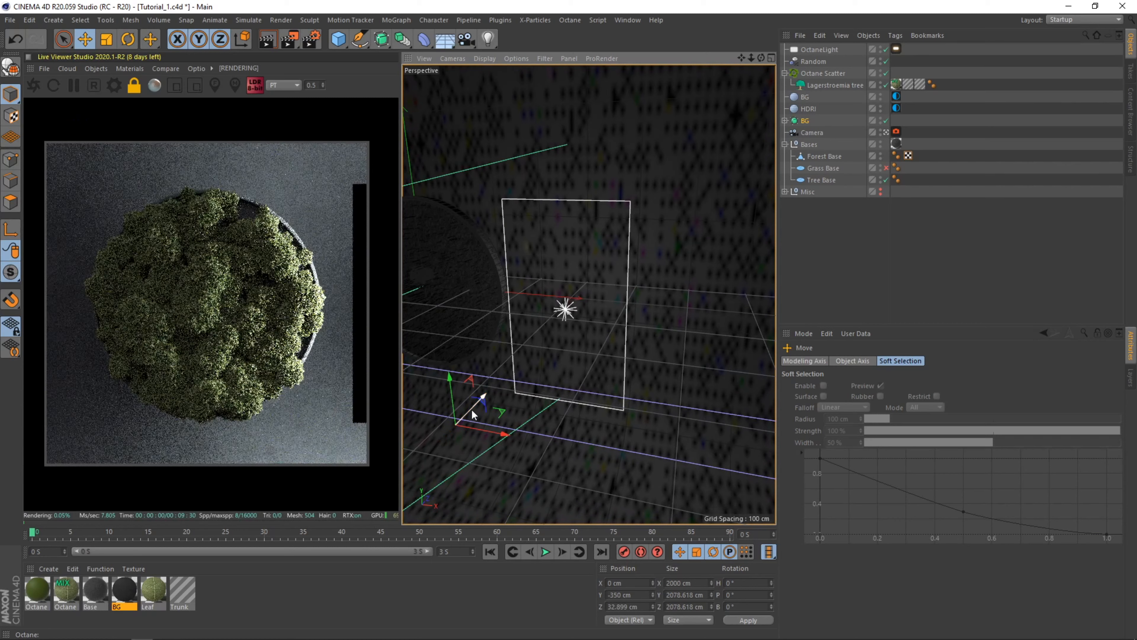
- Stretch the Octane light taller again and turn off its camera visibility
click(554, 291)
alt+drag(554, 288, 583, 127)
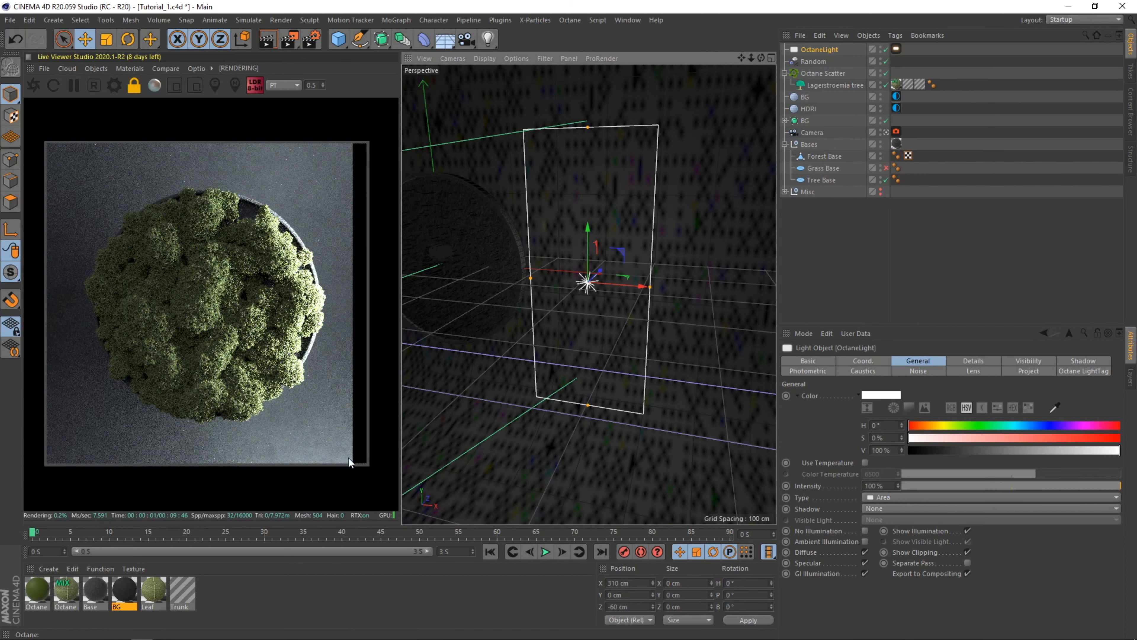
click(897, 49)
click(940, 361)
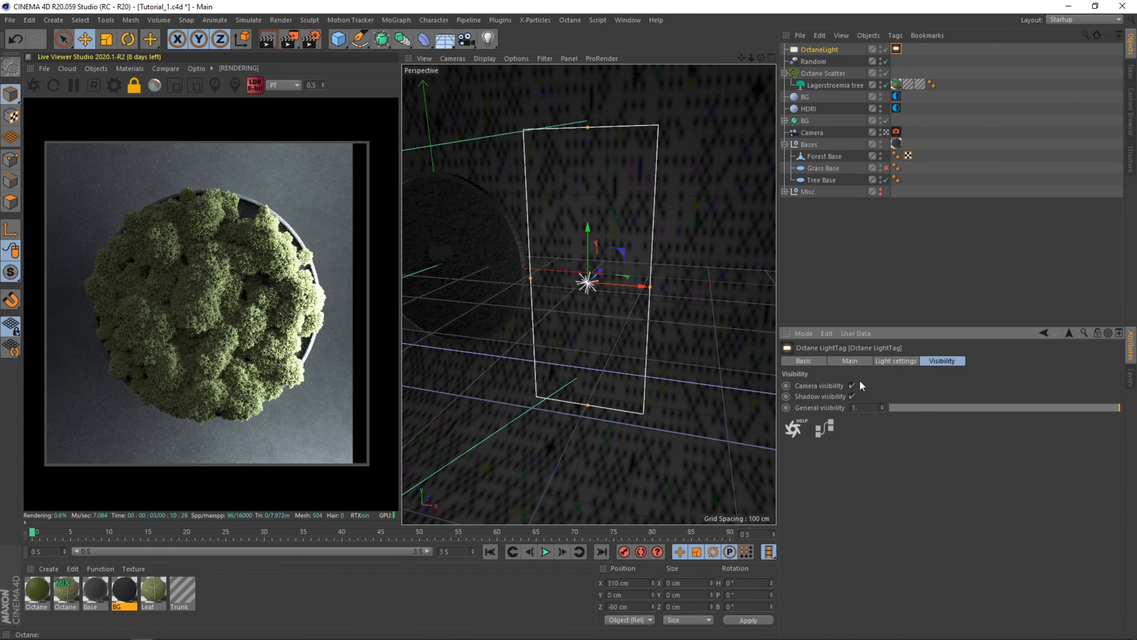
- Move the Octane light closer to the trees, to about X 270 cm and Z -47 cm
click(820, 50)
alt+drag(513, 283, 423, 294)
drag(548, 292, 587, 268)
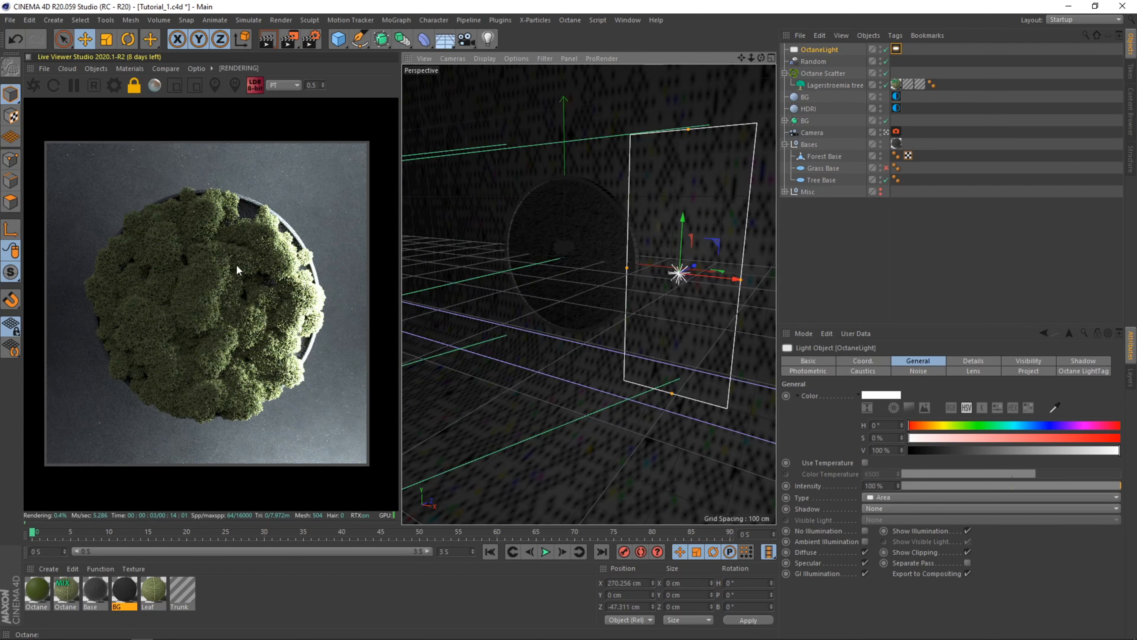
- Enable post-processing on the camera's Octane tag and raise the effect's strength
click(896, 131)
click(1019, 361)
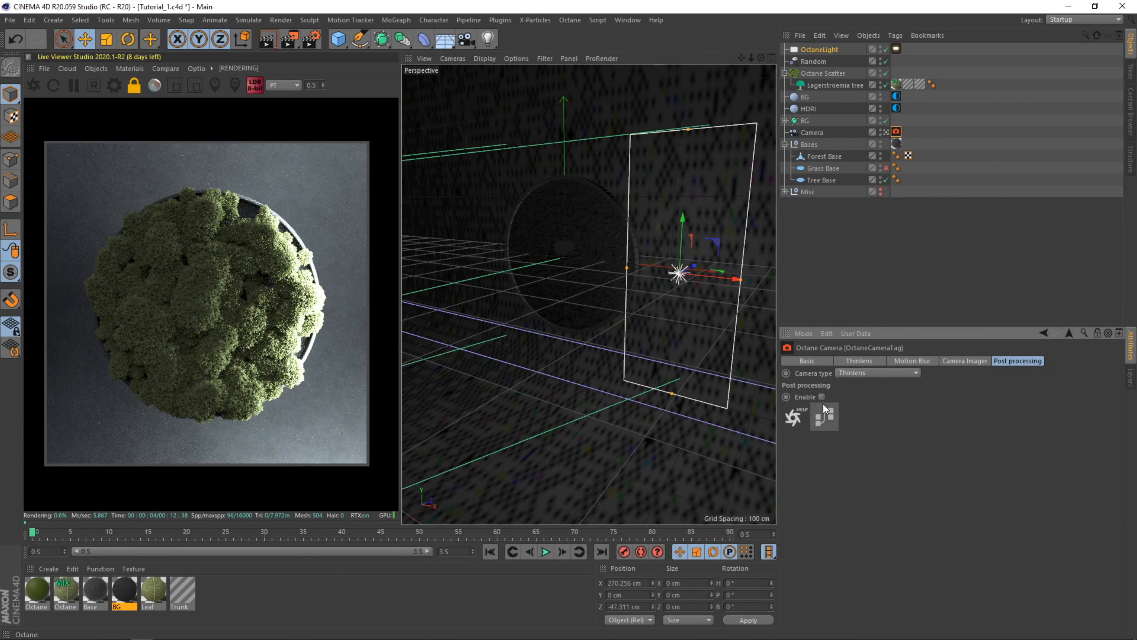
click(823, 397)
drag(1023, 409, 1060, 410)
- Move the Octane light out to about X 328 cm, Z -64 cm and rotate it to a 10° heading
alt+middle_drag(637, 277, 528, 255)
mouse_move(581, 248)
mouse_down()
mouse_move(609, 251)
mouse_move(594, 244)
mouse_move(586, 257)
mouse_up()
key(r)
alt+drag(465, 261, 637, 236)
key(e)
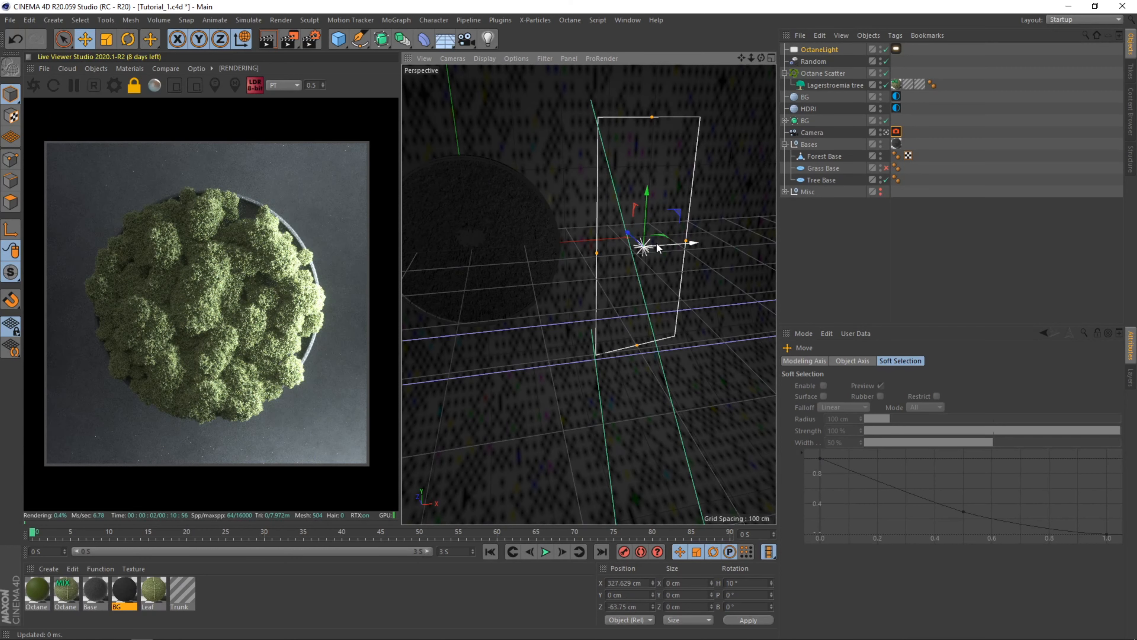
- Shift the Octane light farther from the trees to about X 345 cm and shorten its height
drag(671, 244, 678, 244)
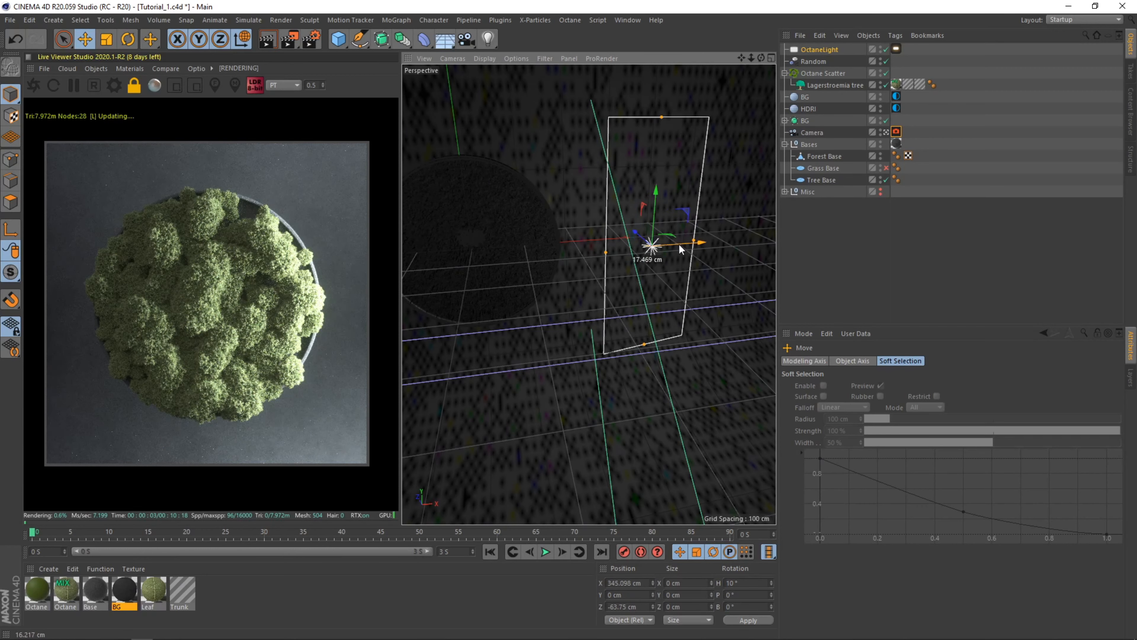
drag(666, 131, 667, 140)
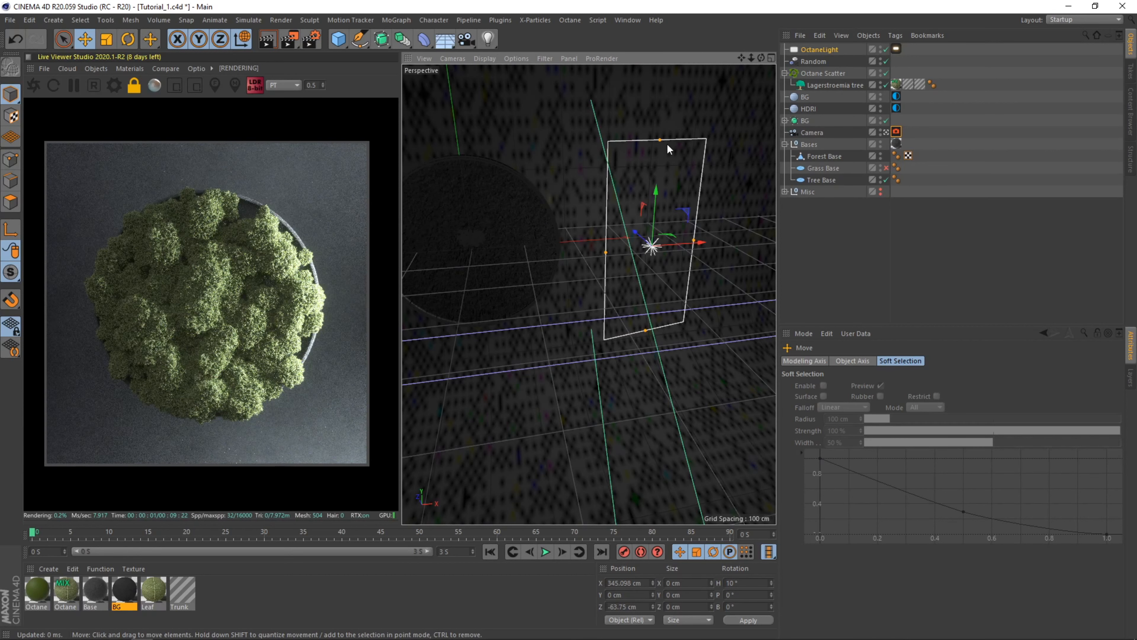
click(884, 259)
- Put Octane Material1, Octane Mix Material1 and Leaf into a new material layer named 1
alt+drag(483, 247, 551, 257)
click(73, 593)
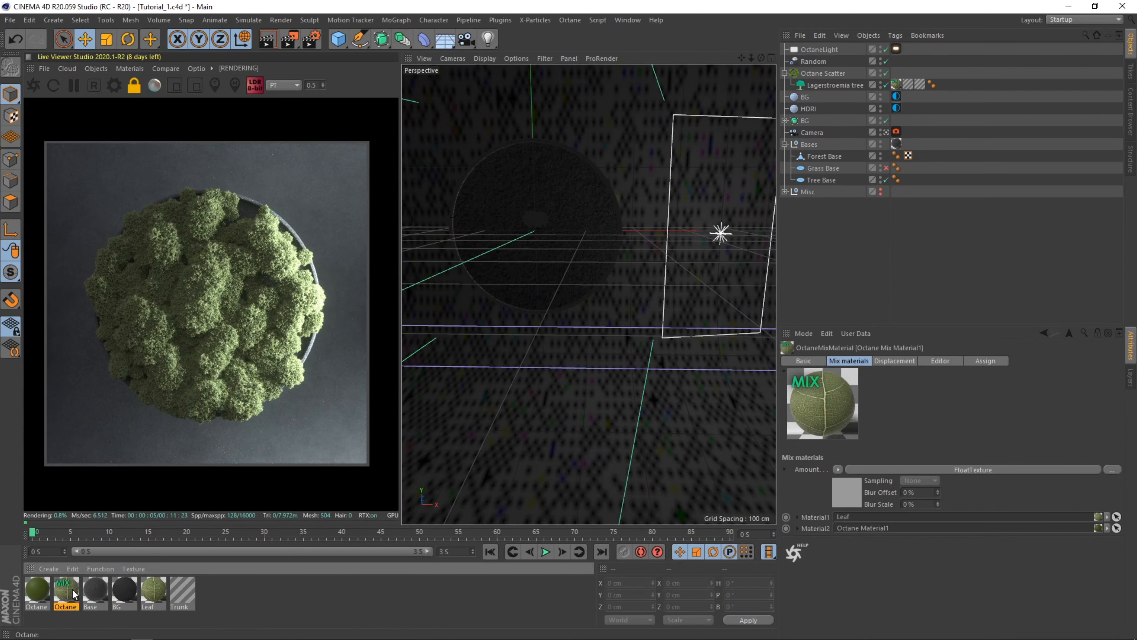
click(42, 593)
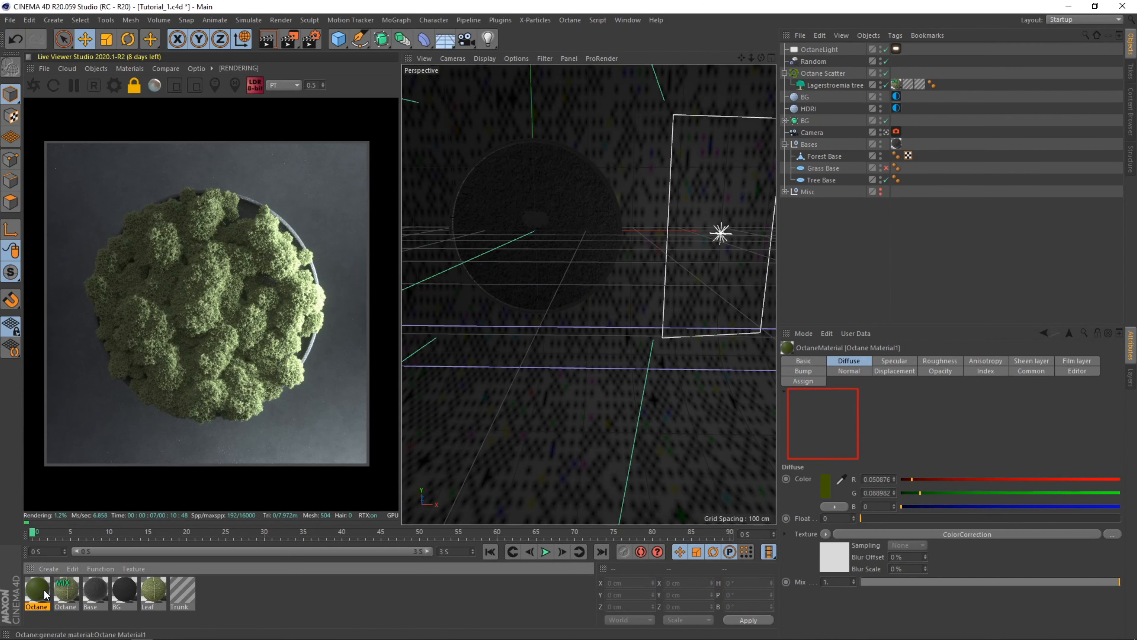
shift+click(69, 594)
right_click(69, 594)
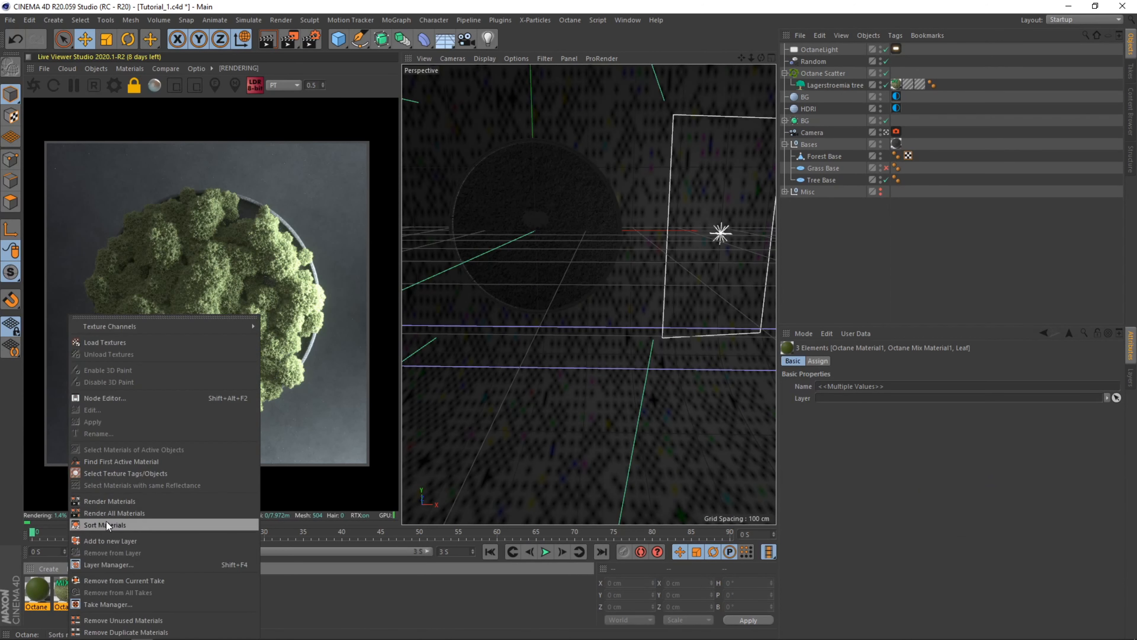
click(102, 539)
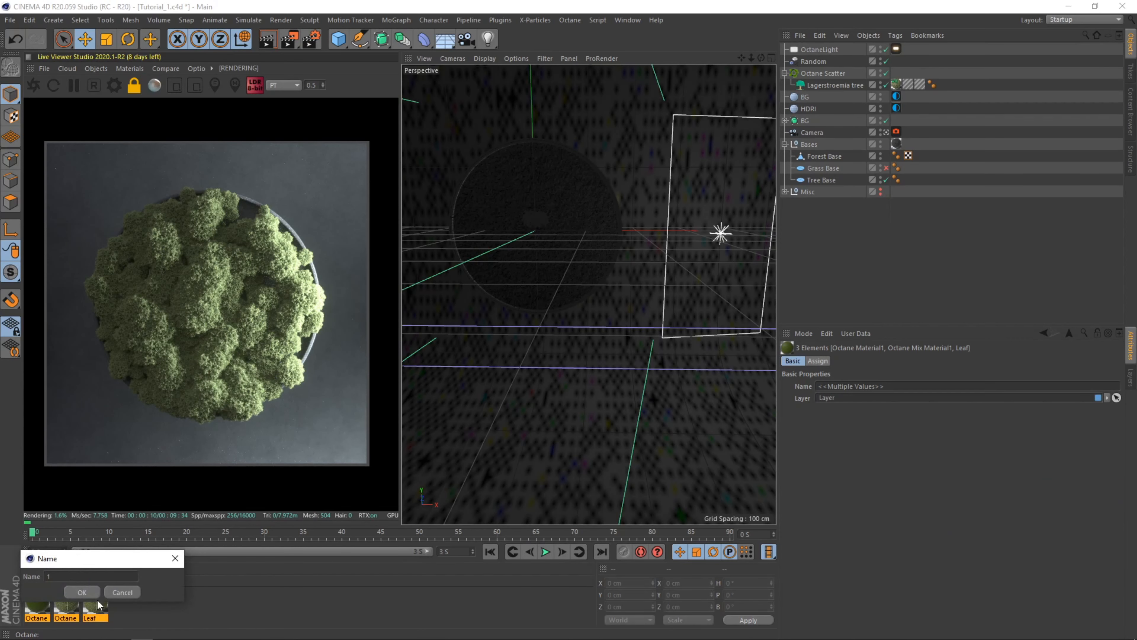
text(1)
click(63, 602)
- Load the Octane mix material into the Octane Node Editor and show its FloatTexture node settings
click(63, 603)
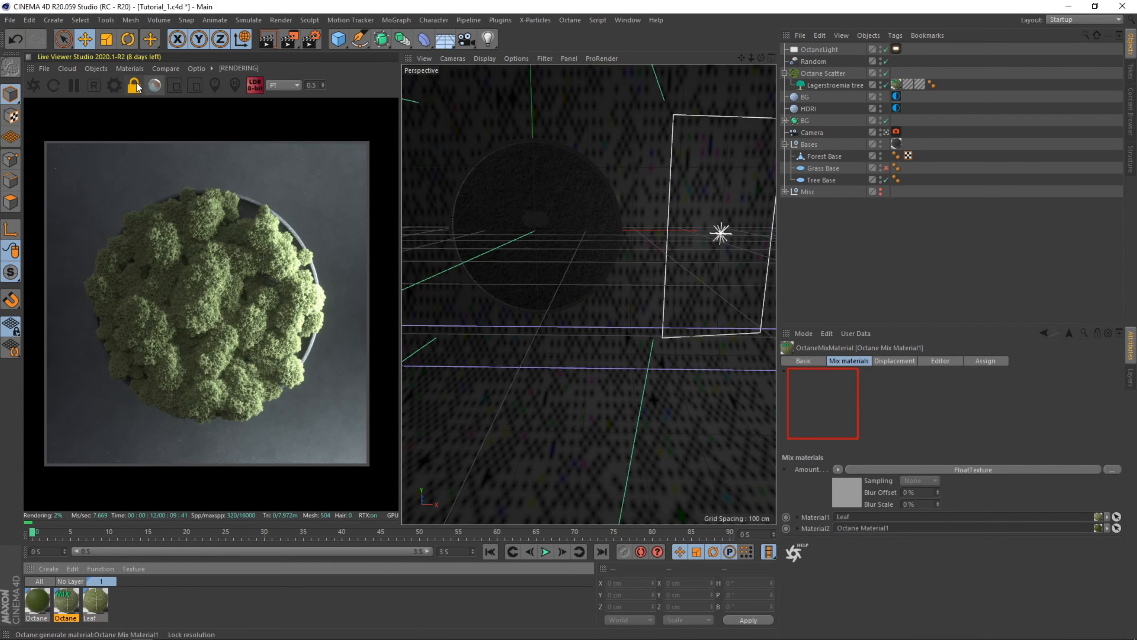
click(129, 69)
click(144, 96)
drag(487, 175, 630, 102)
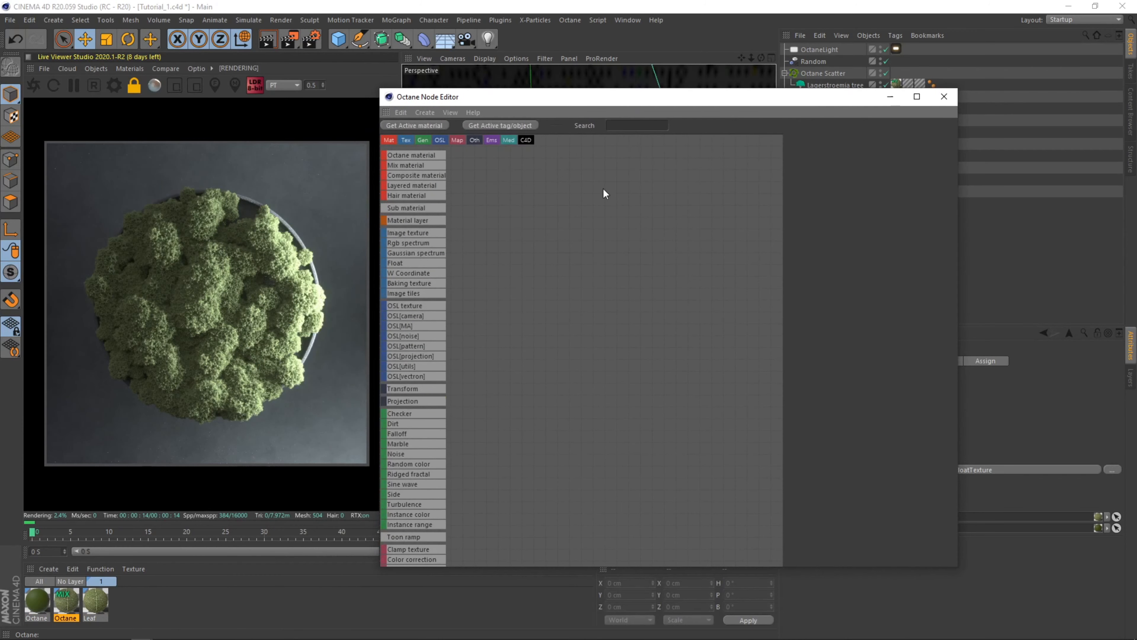
click(73, 601)
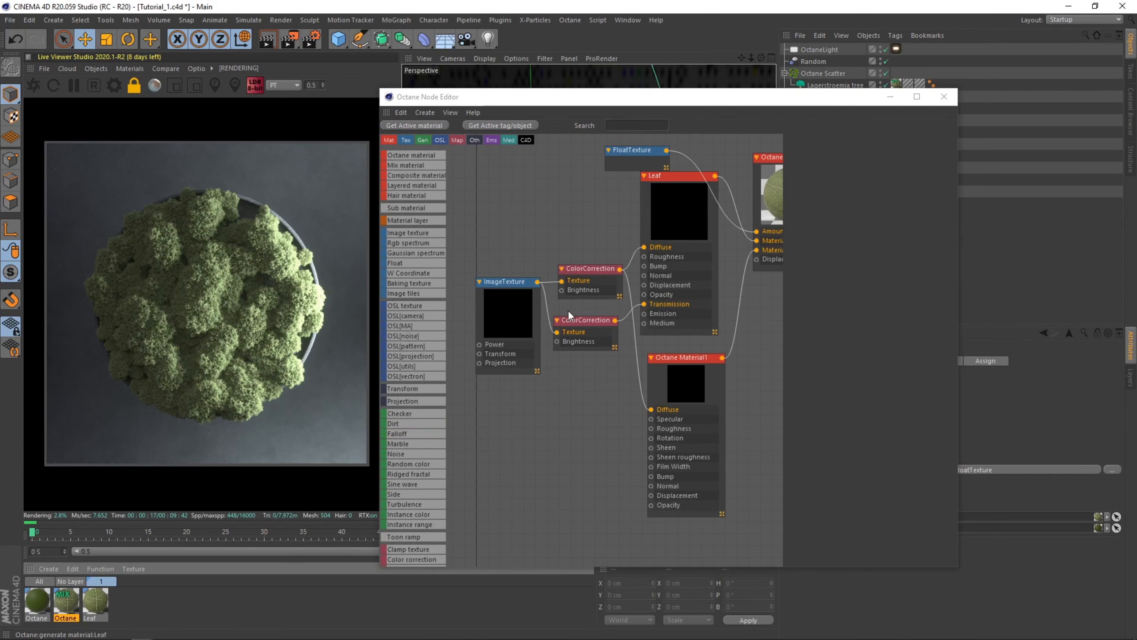
click(625, 153)
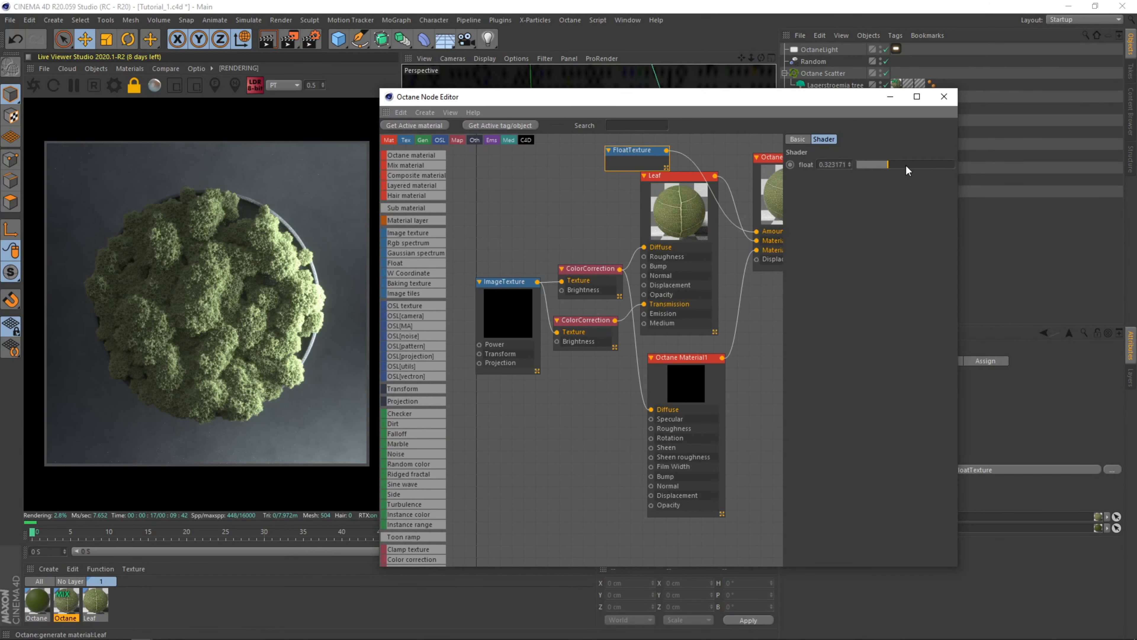
- Try lowering Octane Material1's roughness to about 0.19 and the mix FloatTexture to 0, and undo the changes
click(659, 419)
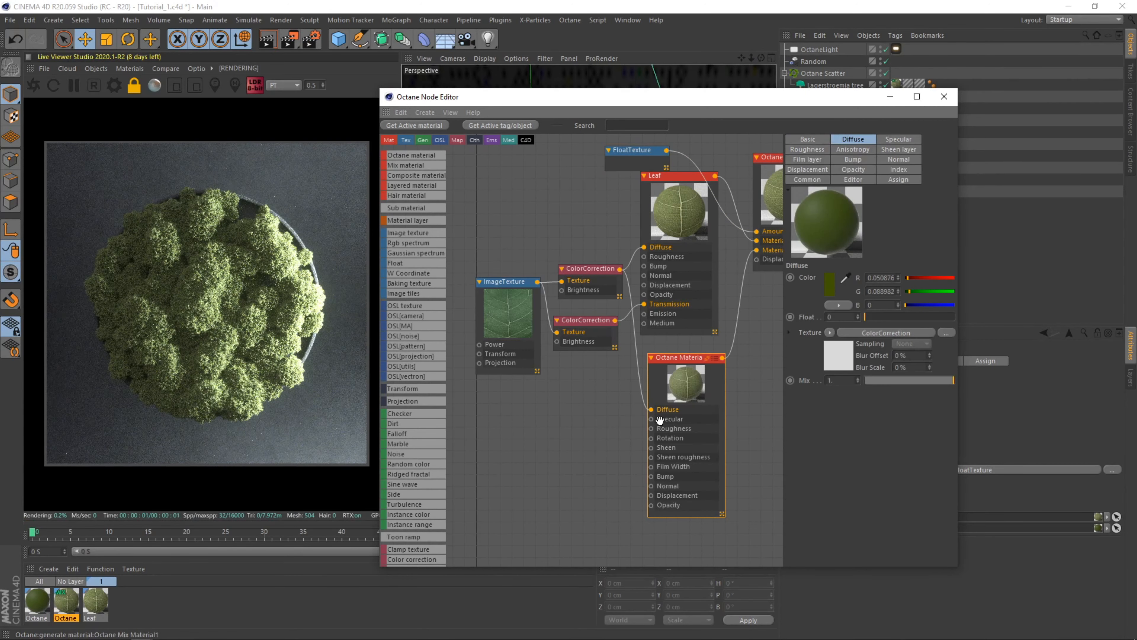
click(808, 150)
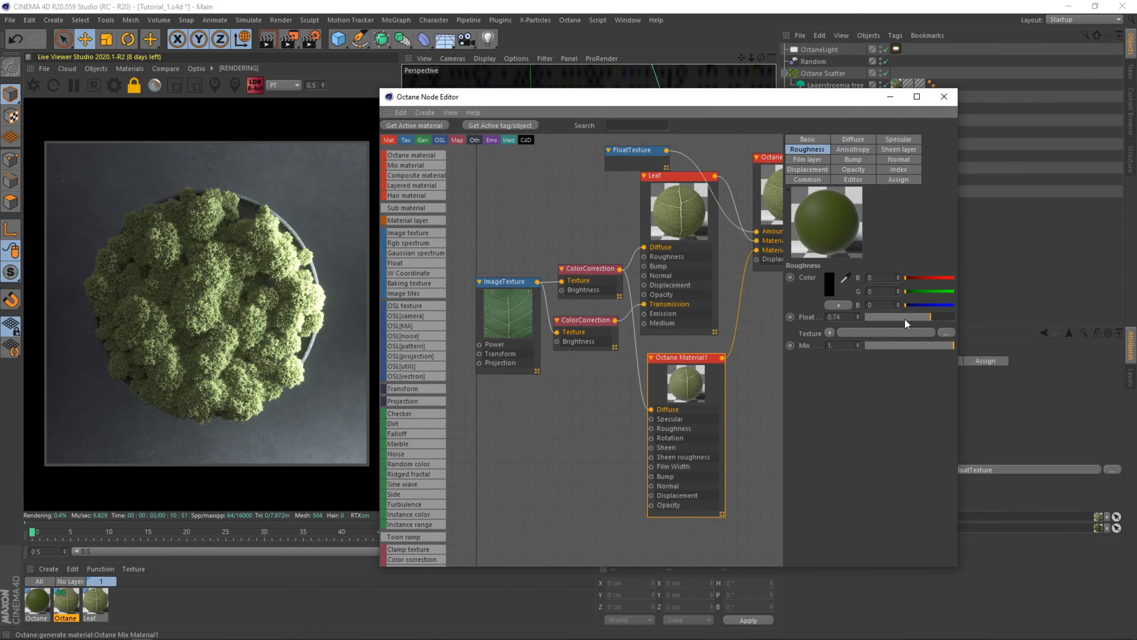
drag(905, 320, 882, 320)
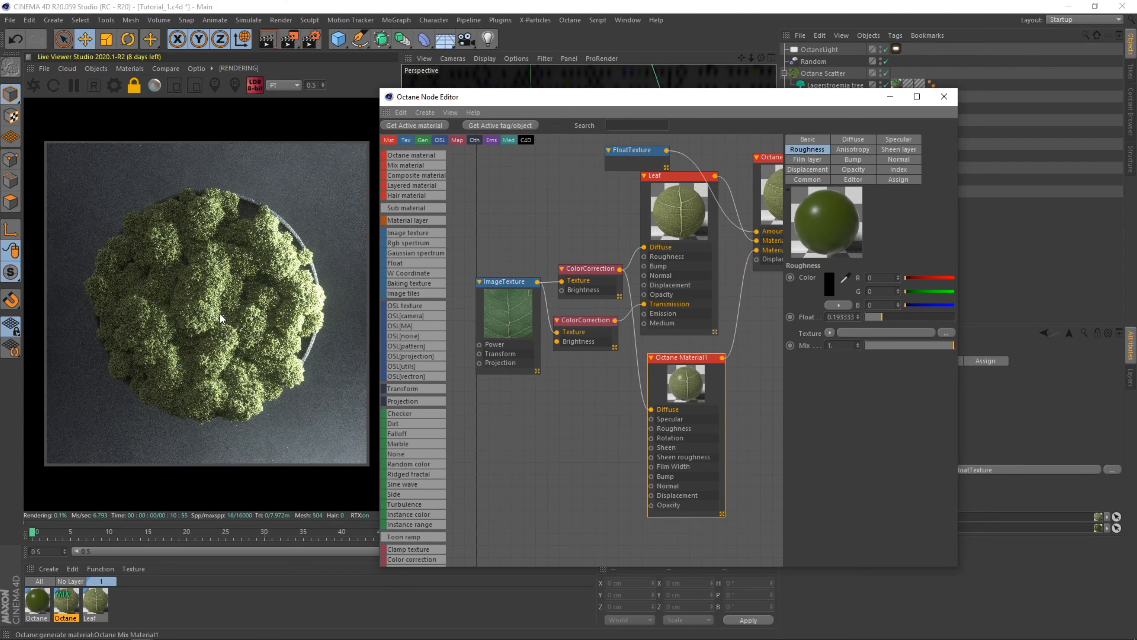
click(643, 161)
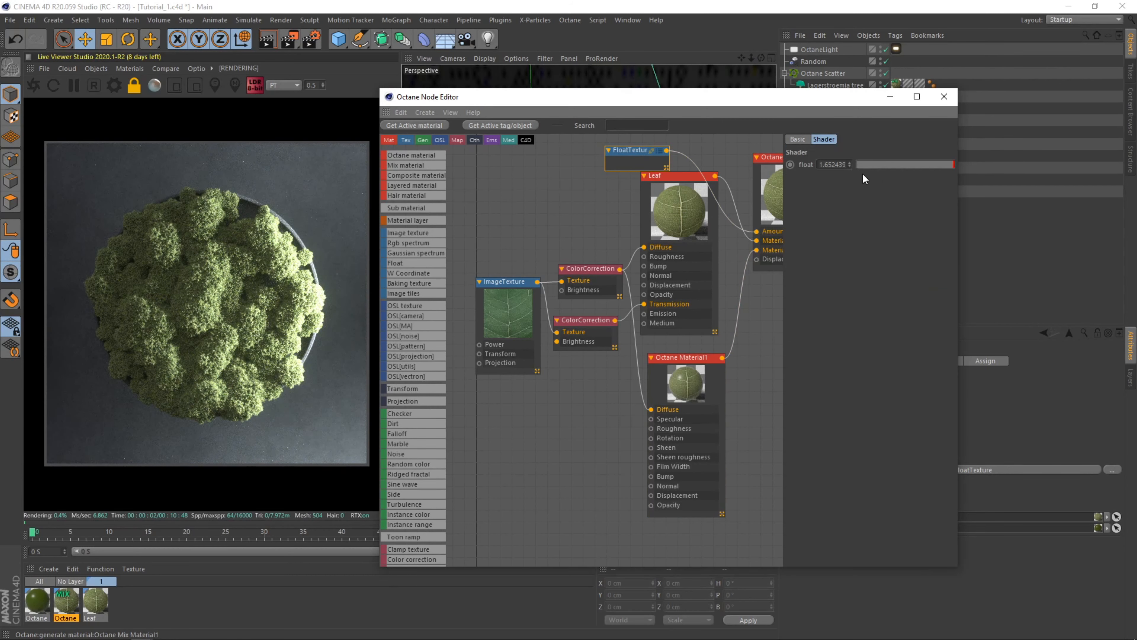
drag(863, 168, 804, 178)
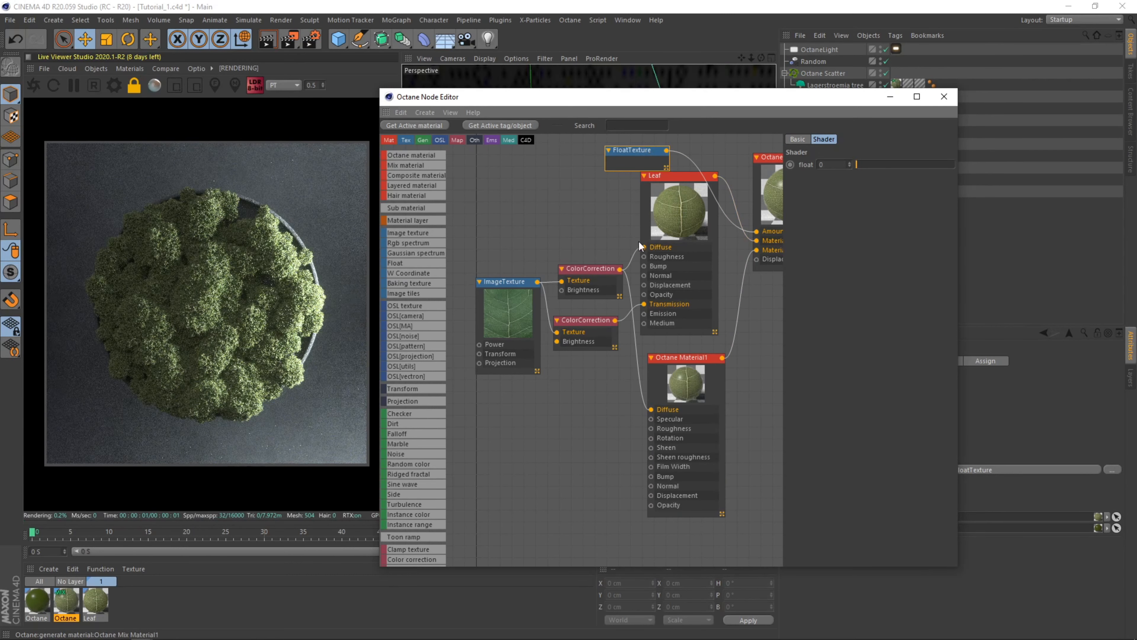
key(ctrl+z)
- Set the mix FloatTexture to about 0.7 and Octane Material1's roughness to about 0.25
mouse_move(622, 149)
mouse_down()
mouse_move(633, 166)
mouse_move(619, 145)
mouse_up()
click(907, 167)
drag(907, 165, 927, 165)
middle_drag(608, 260, 601, 226)
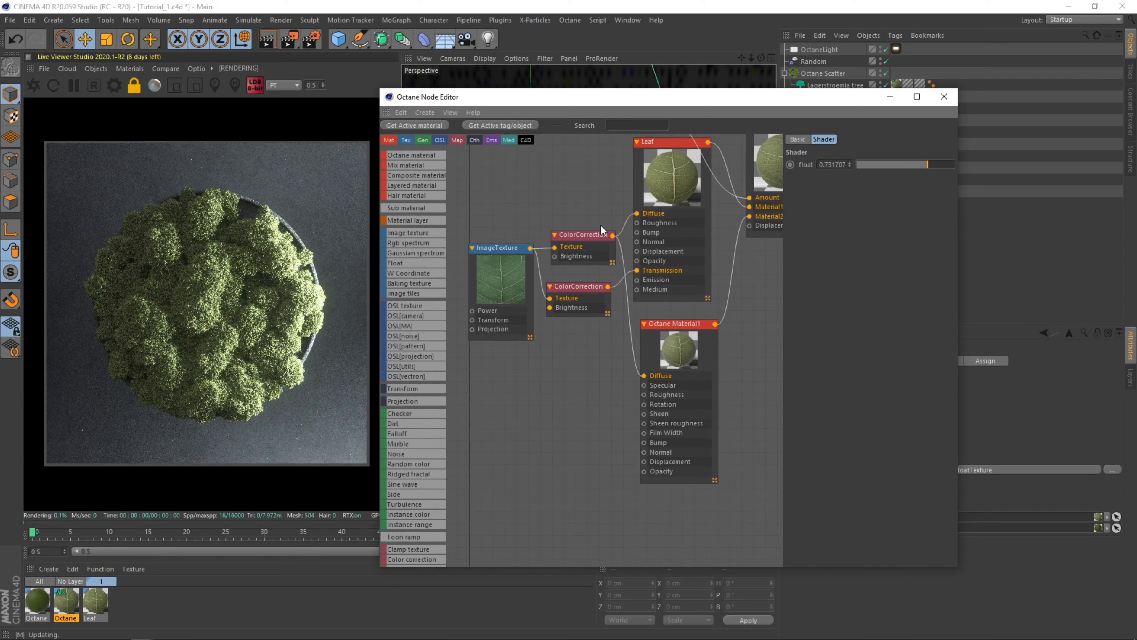
click(924, 166)
click(716, 325)
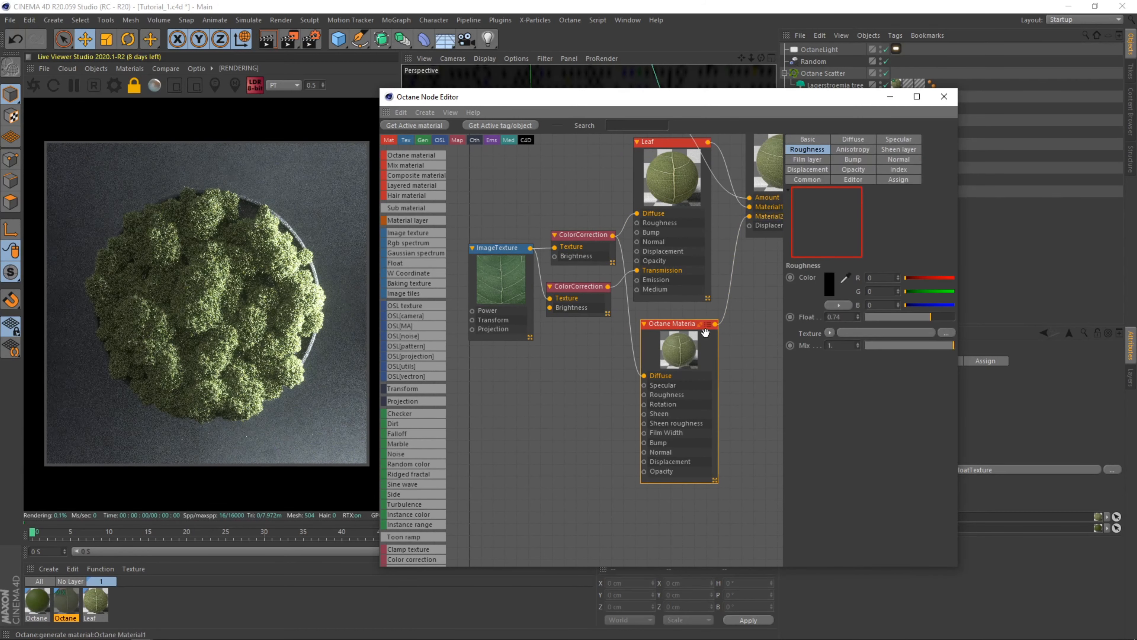
click(888, 318)
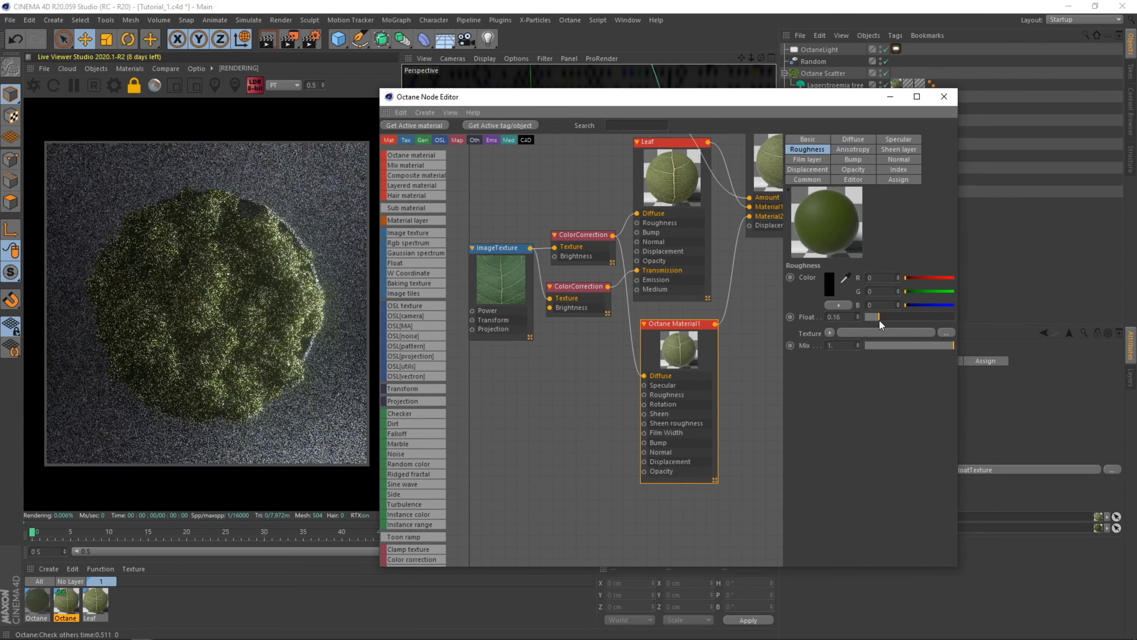
- Adjust the ColorCorrection feeding Leaf transmission to hue about -0.52, saturation about 1.32 and gamma about 0.85
middle_drag(520, 358, 503, 385)
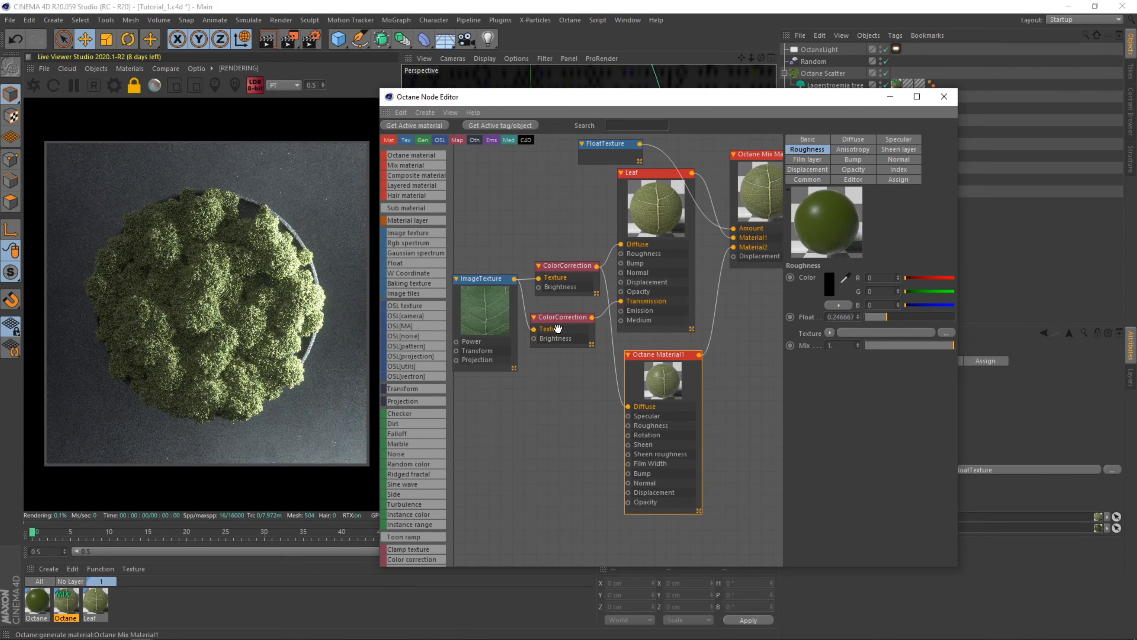
click(556, 327)
click(920, 259)
drag(921, 260, 917, 260)
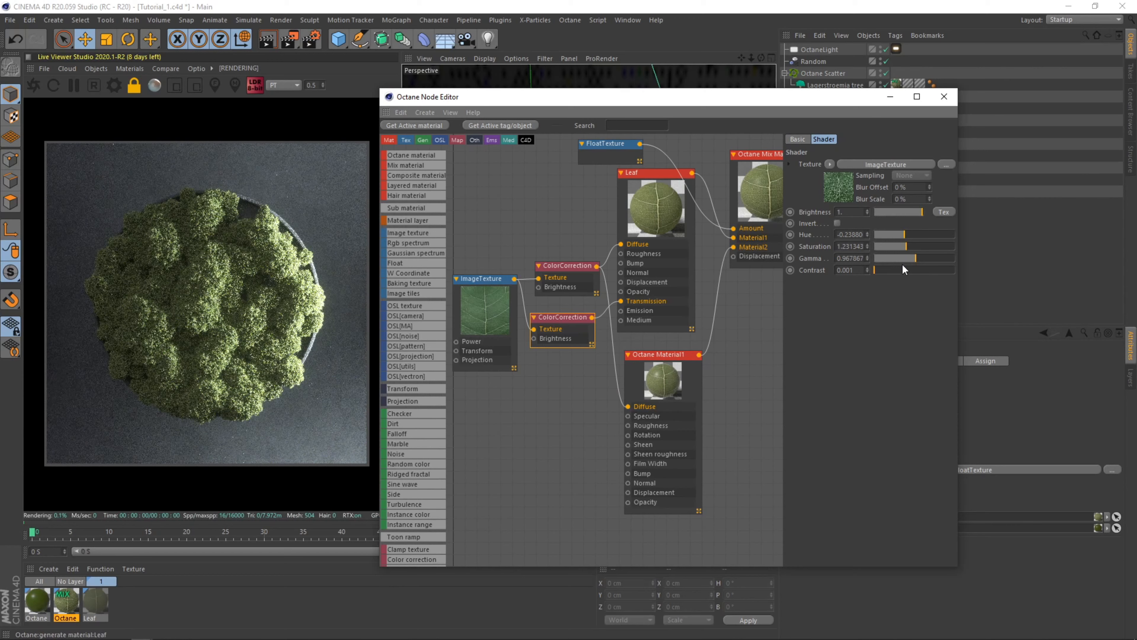
drag(889, 263, 894, 235)
click(907, 246)
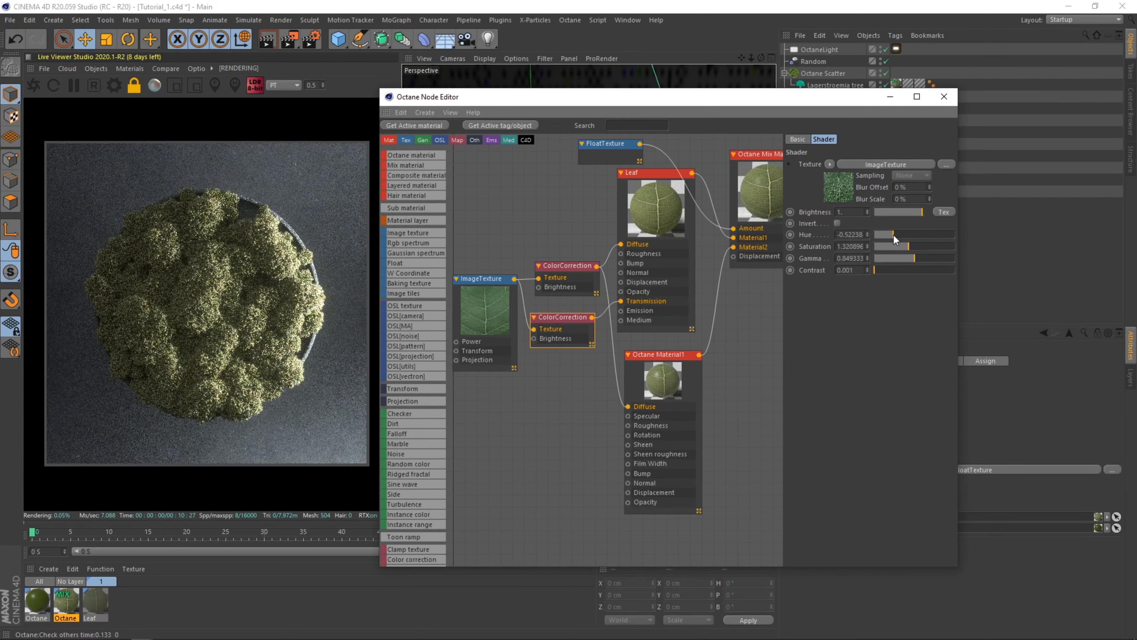
- Set the diffuse ColorCorrection to hue about -0.22, saturation about 1.34 and gamma about 1.26, and raise Octane Material1's roughness
click(567, 286)
mouse_move(905, 234)
mouse_down()
mouse_move(919, 259)
mouse_move(906, 232)
mouse_up()
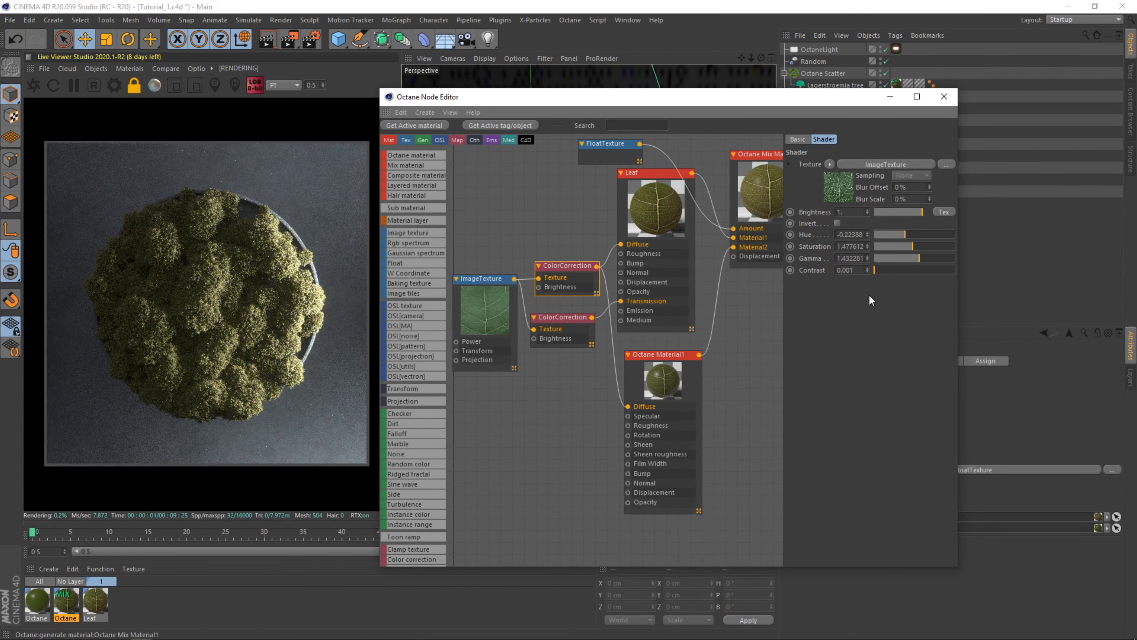
click(689, 391)
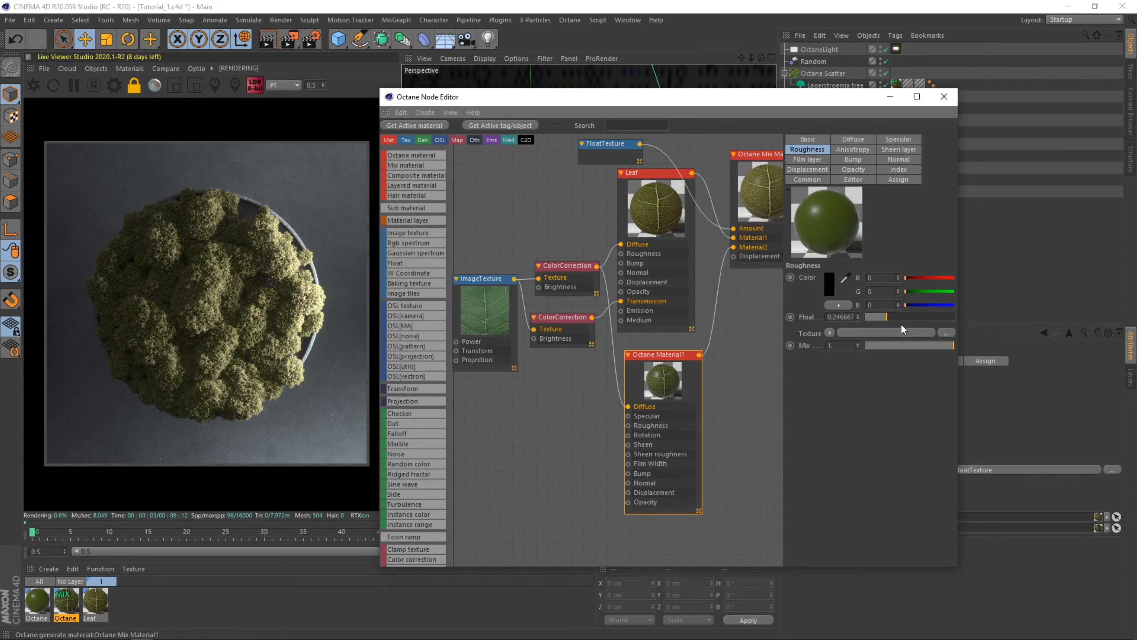
click(898, 317)
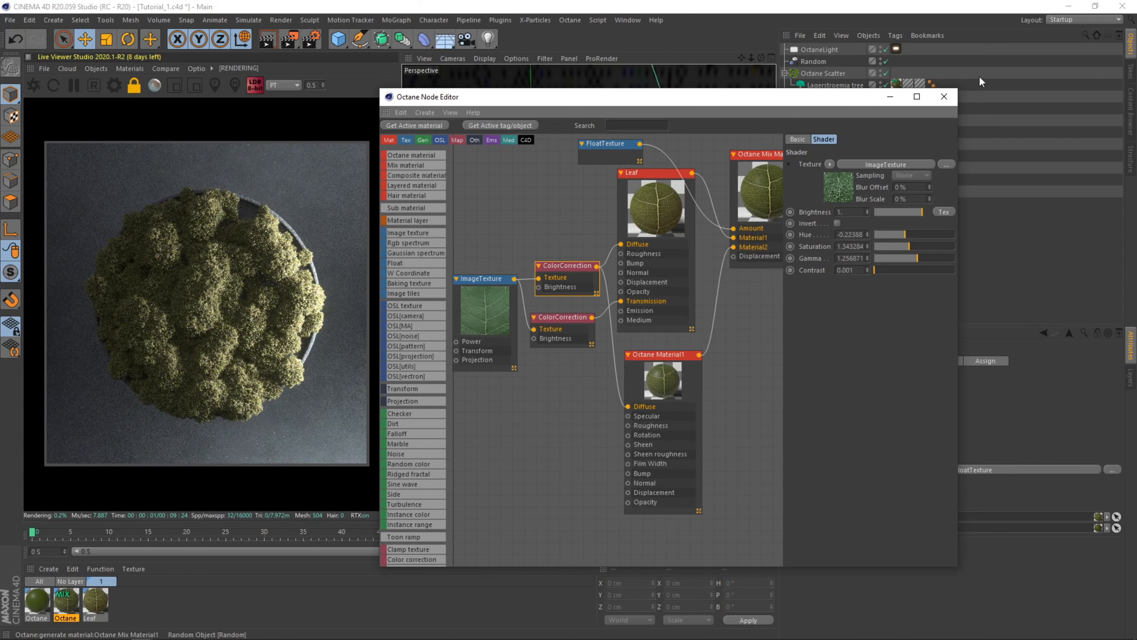
- Close the node editor and save the scene
click(944, 96)
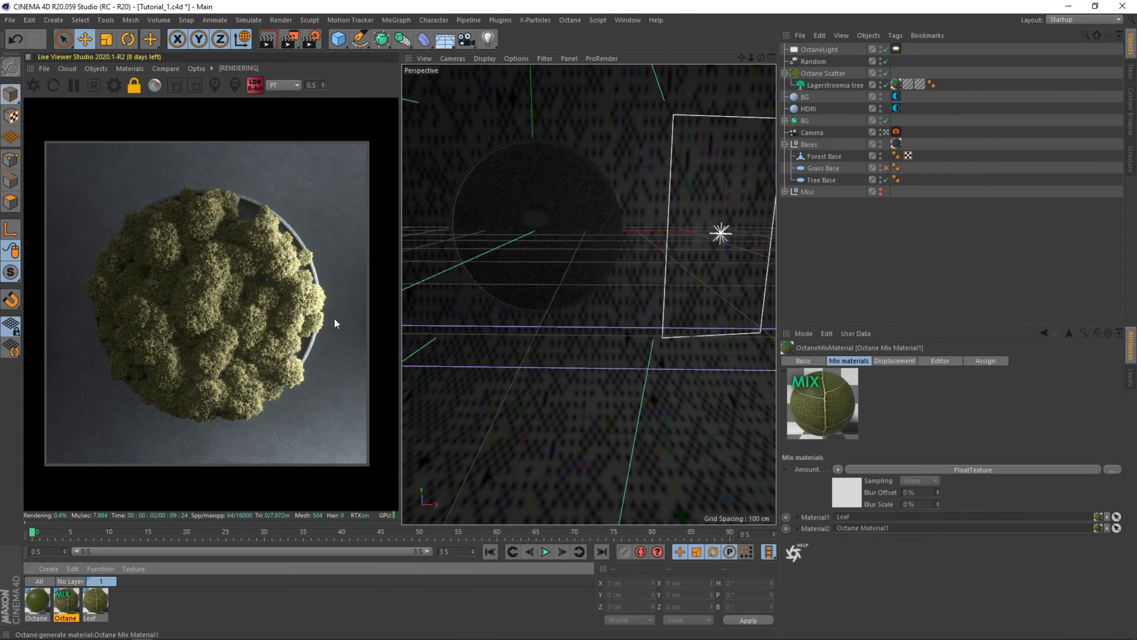
key(ctrl+s)
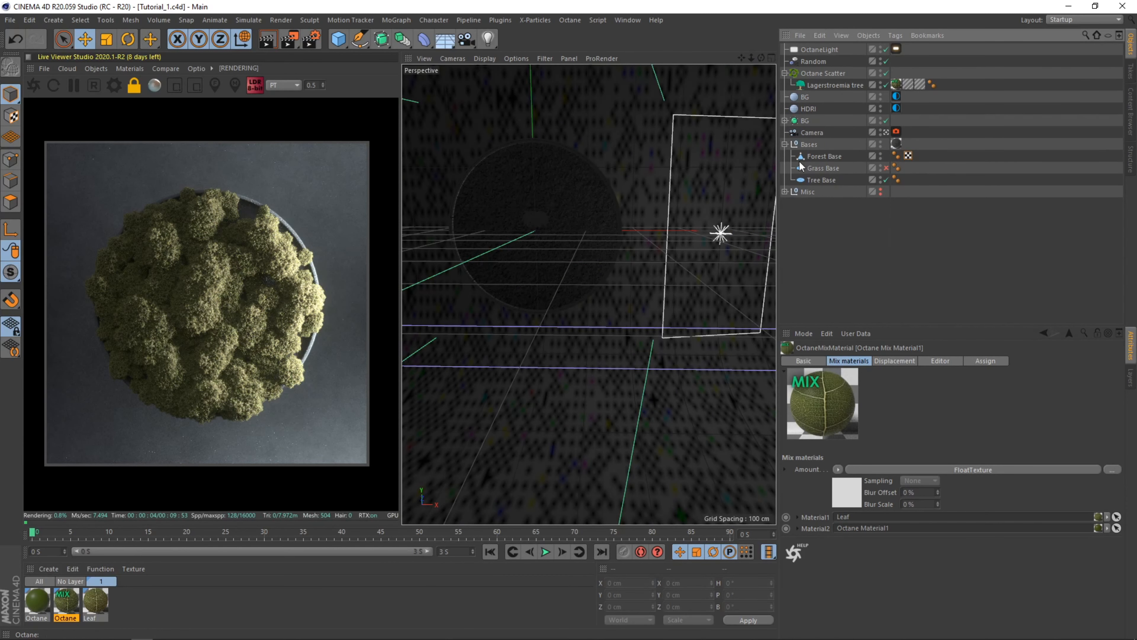
- Duplicate the Lagerstroemia tree with Octane Scatter disabled, and change the copy to the Cornus tree from the tree library
ctrl+drag(810, 85, 813, 75)
click(891, 74)
click(1060, 391)
scroll(783, 539, down, 7)
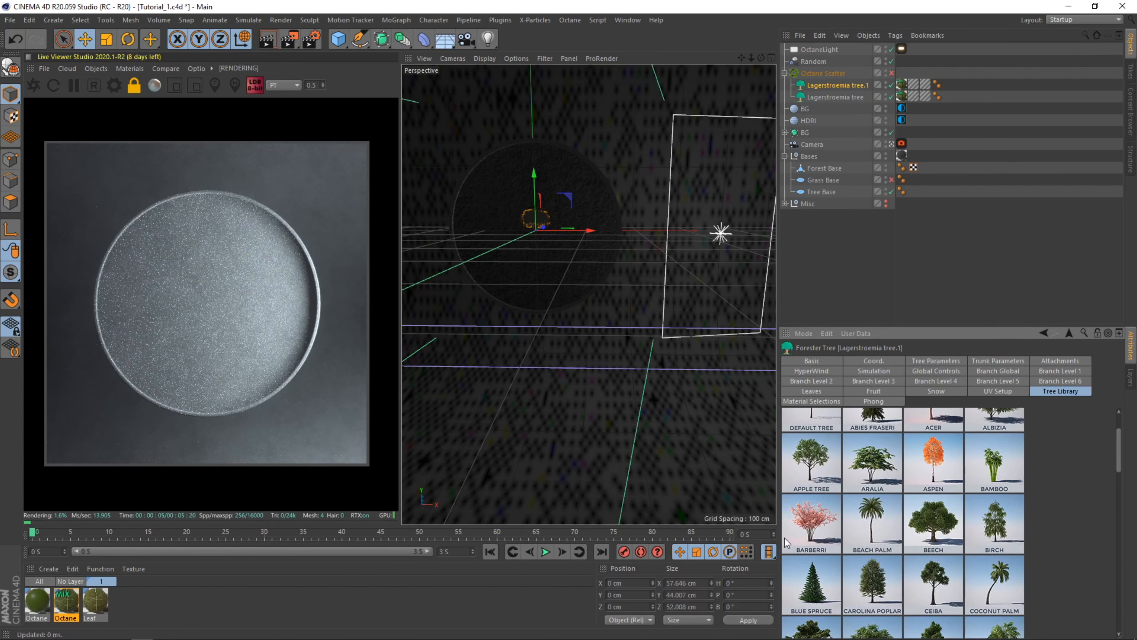
click(871, 565)
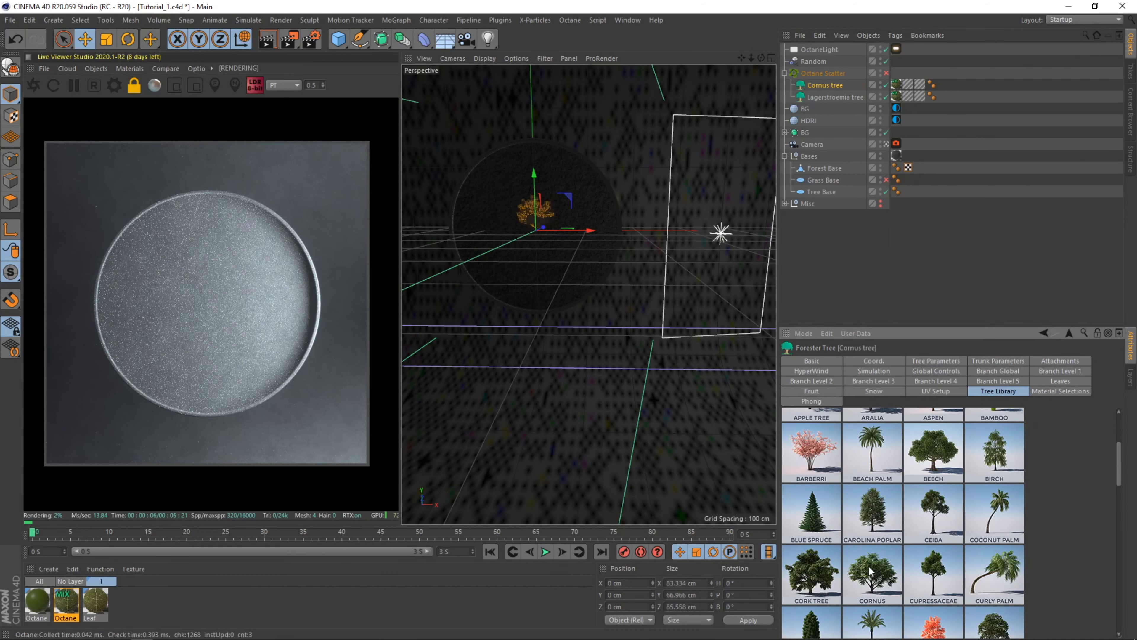
click(966, 267)
- Assign the Cornus tree's two Octane materials and Leaf material to a new material layer named 2
click(825, 85)
drag(134, 615, 36, 601)
right_click(64, 605)
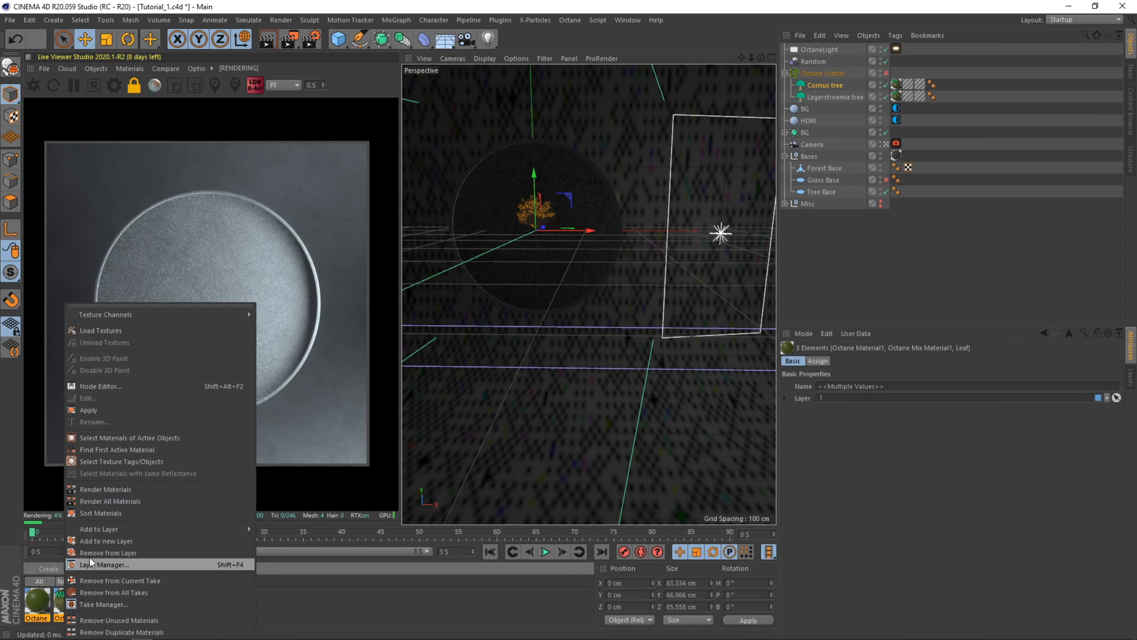
click(102, 540)
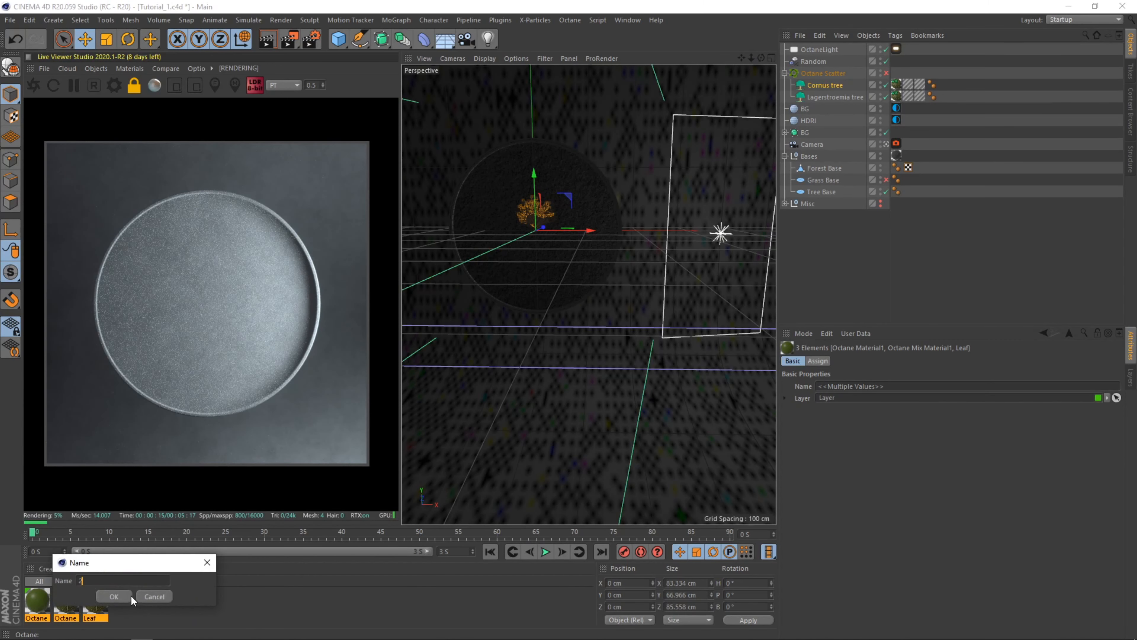
key(Return)
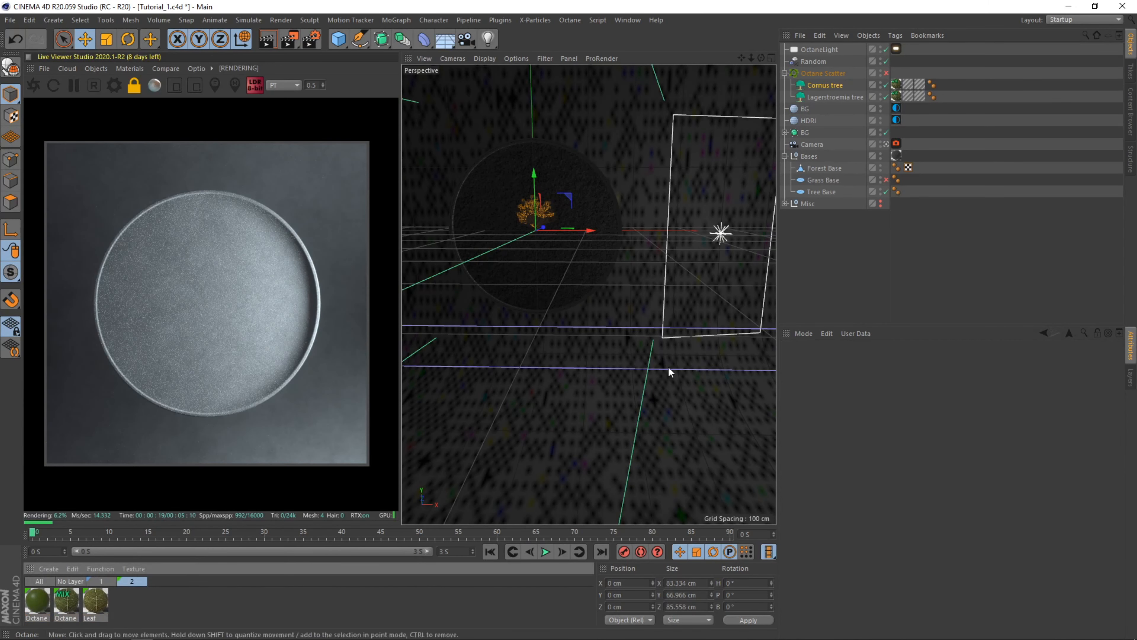
- Make the layer 2 leaves greener through the diffuse ColorCorrection's saturation and gamma and the transmission ColorCorrection's hue
click(65, 601)
click(828, 415)
click(533, 310)
drag(874, 291, 880, 290)
drag(877, 302, 881, 302)
click(541, 380)
drag(867, 279, 871, 278)
- Set the roughness of Octane Material1 in layer 2 to 0.7
click(577, 200)
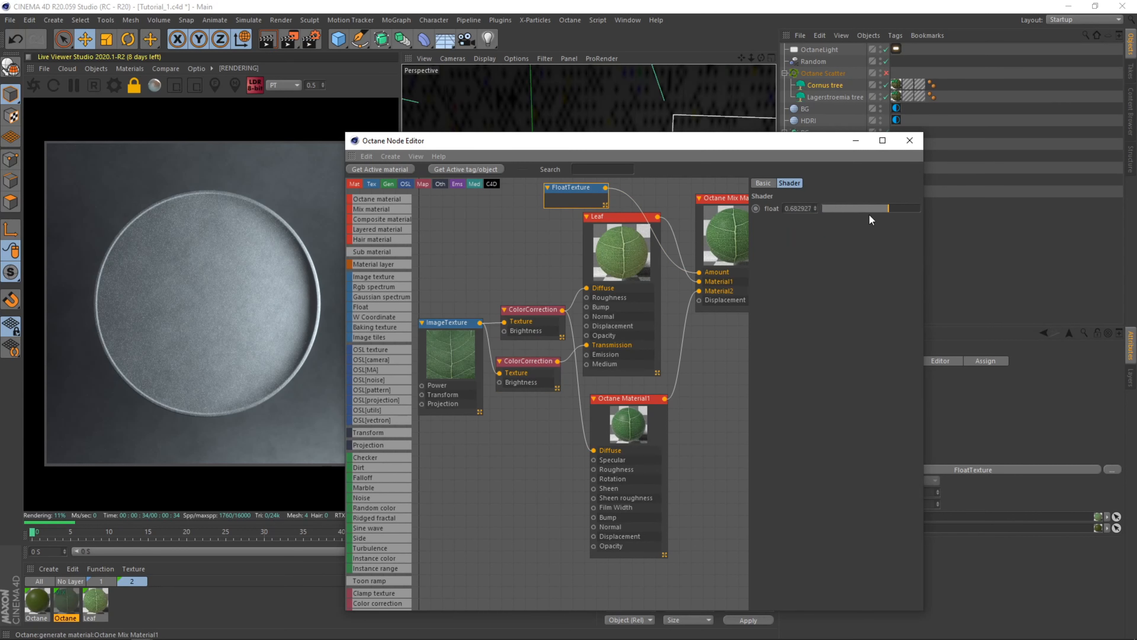
click(645, 399)
click(893, 361)
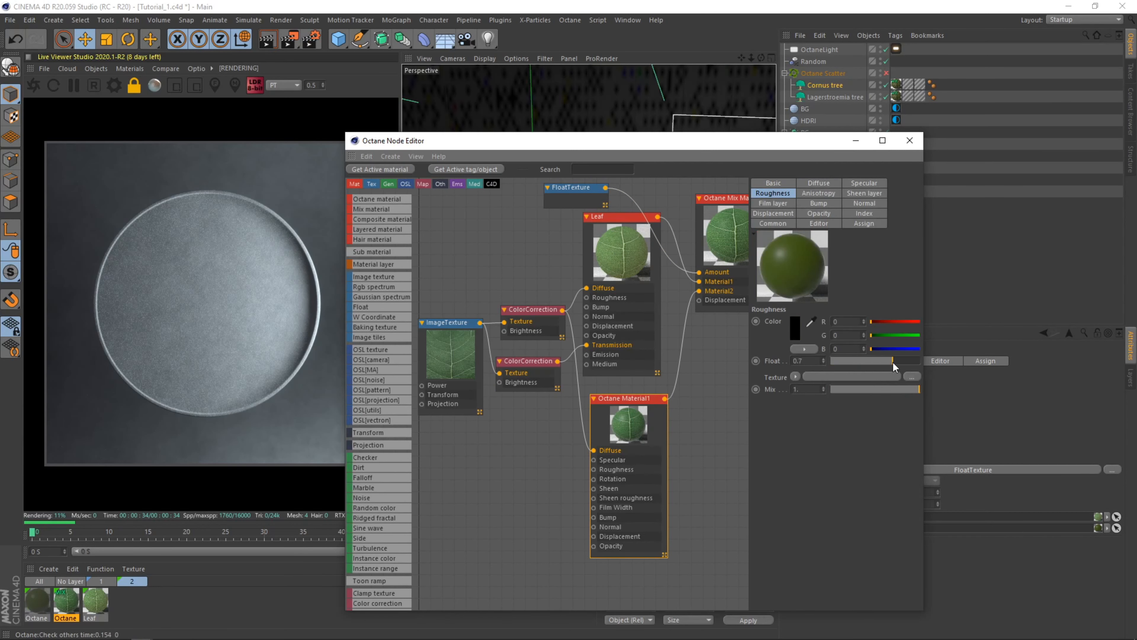
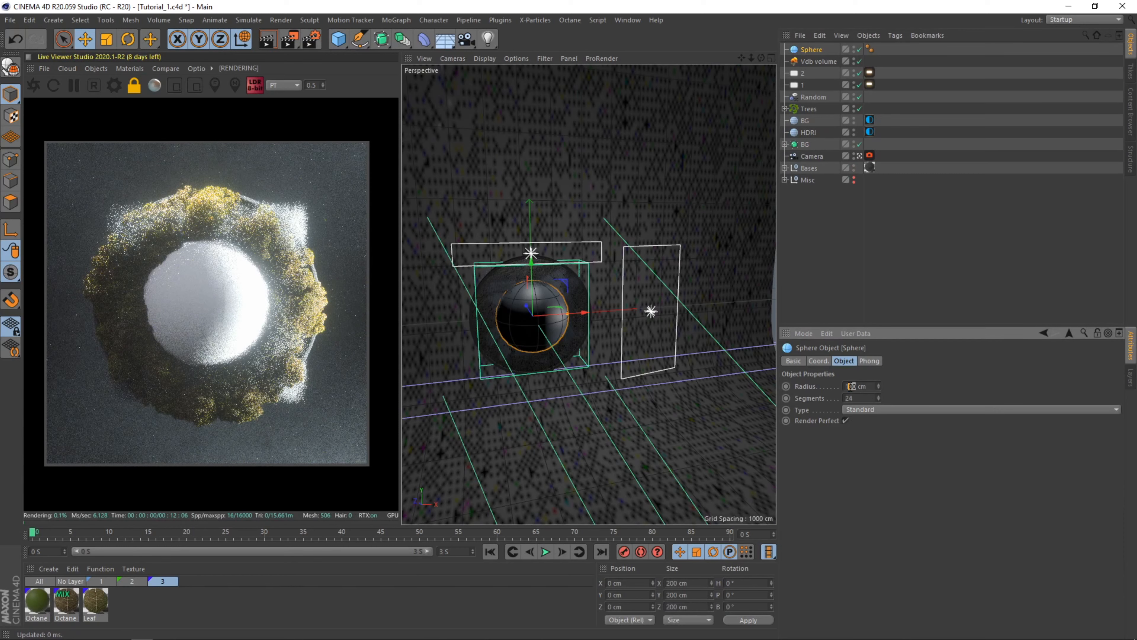
- Set the sphere's radius to 164 cm and nest it under the Vdb volume object
text(64)
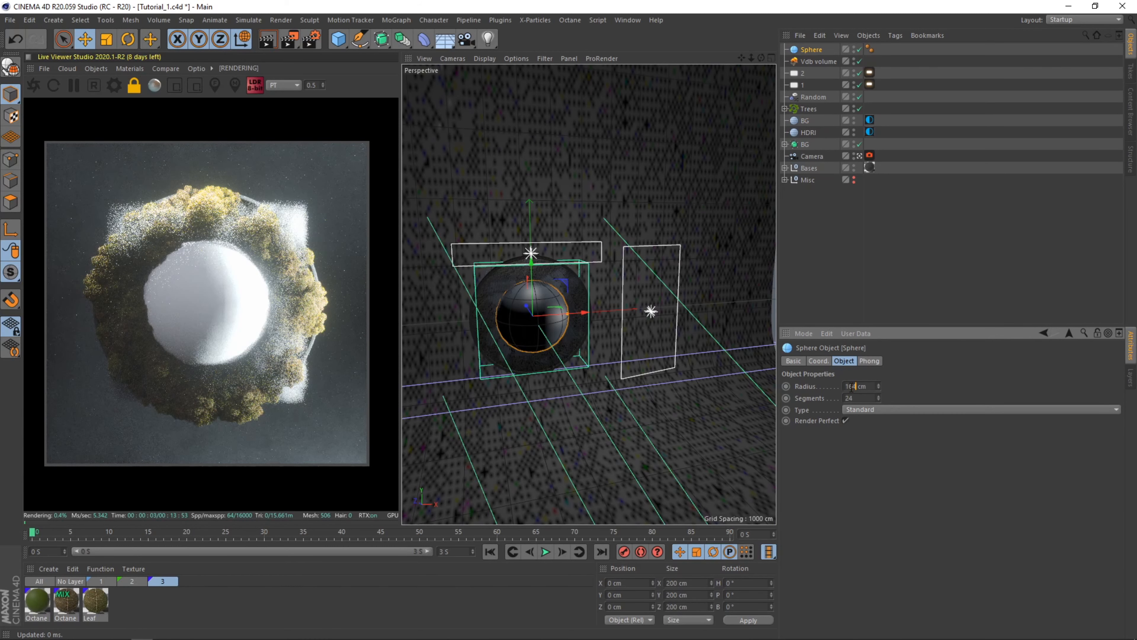
key(Return)
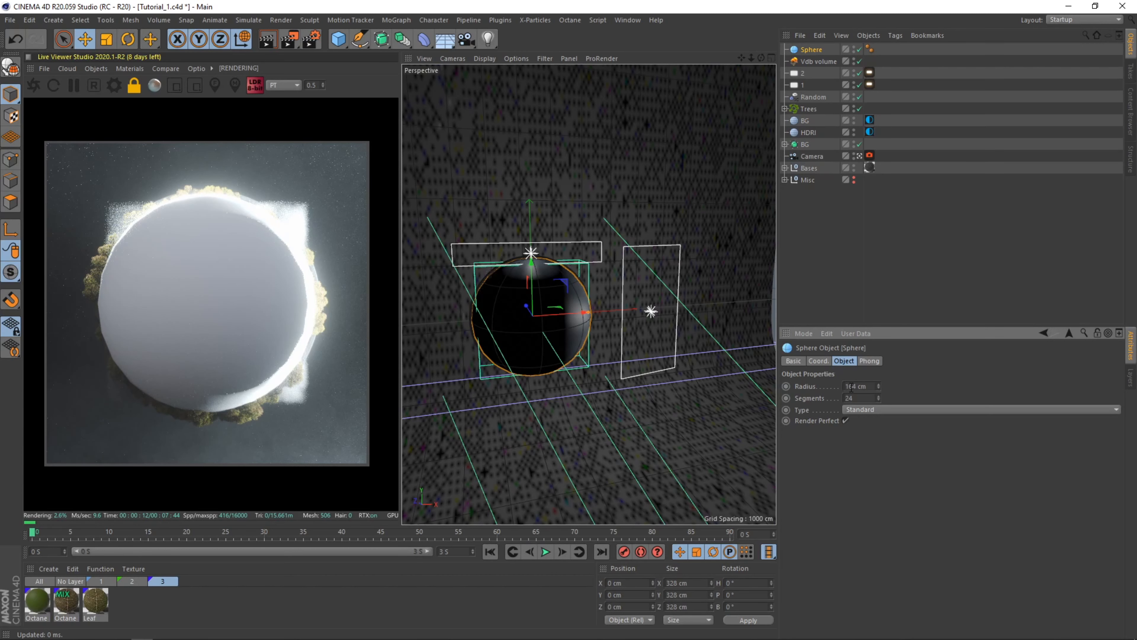
key(F1)
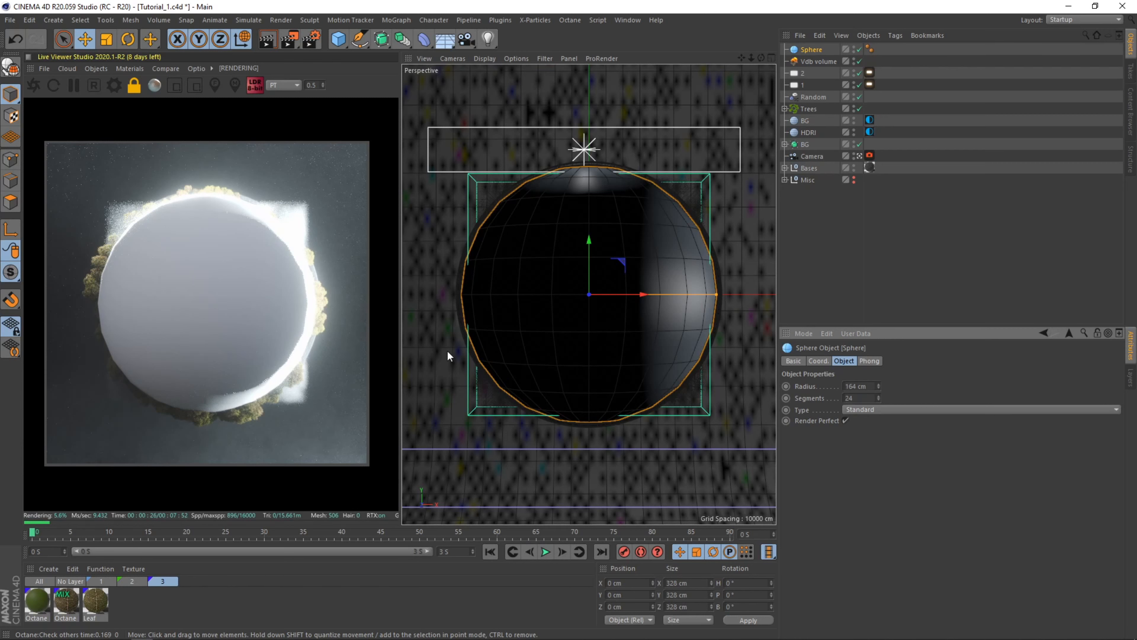
drag(811, 49, 811, 63)
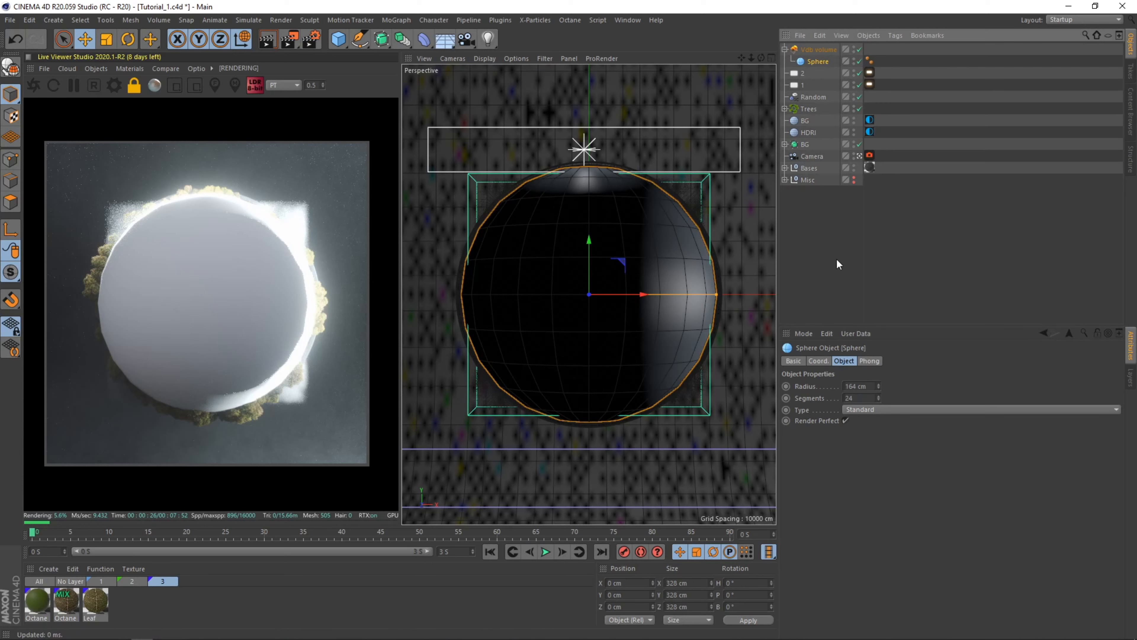
click(826, 263)
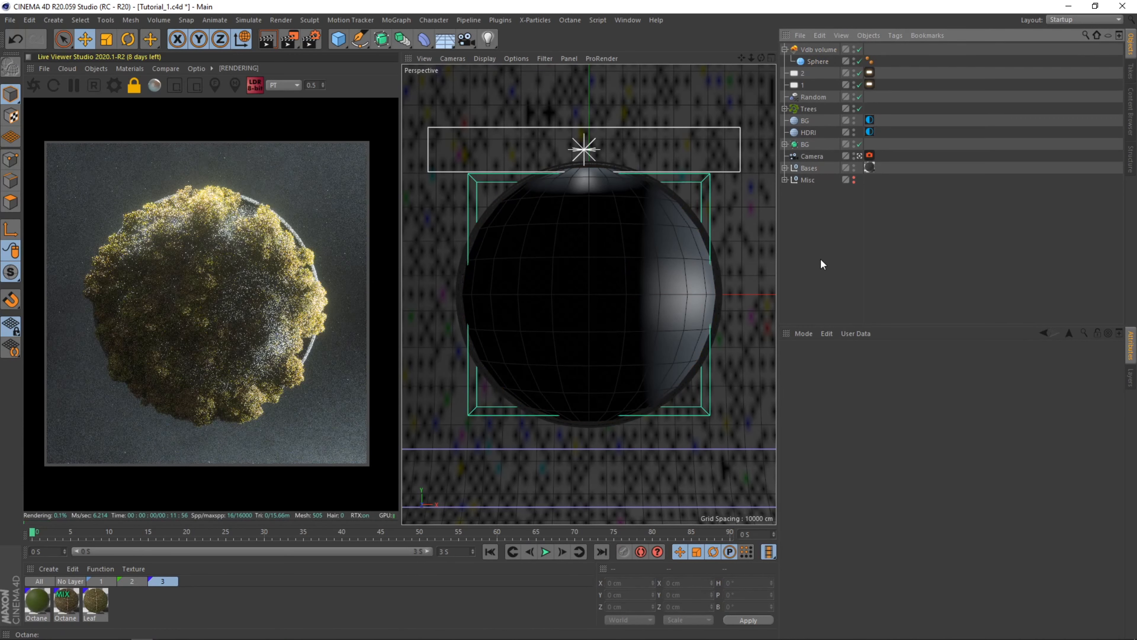
- Inspect the recess and trees from the side through a temporary duplicate of the camera, and delete the duplicate
click(802, 51)
ctrl+drag(812, 156, 812, 162)
click(860, 168)
alt+drag(509, 271, 592, 271)
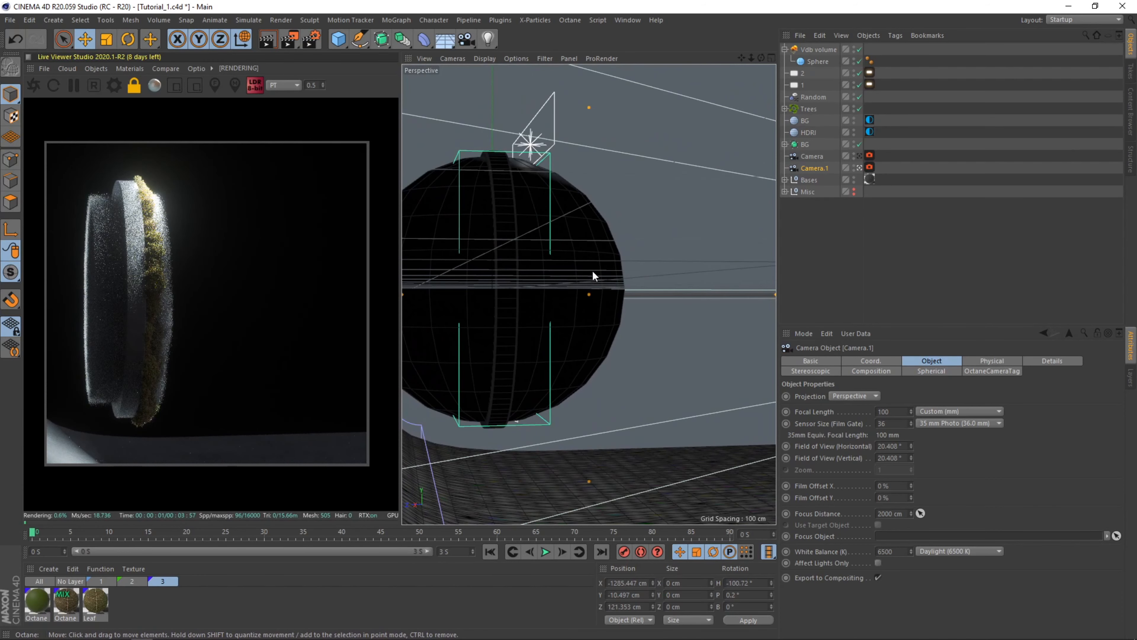
click(860, 156)
key(Delete)
- Hide the sphere in the editor and render, and set the Vdb volume's Z size to 50 cm
click(826, 50)
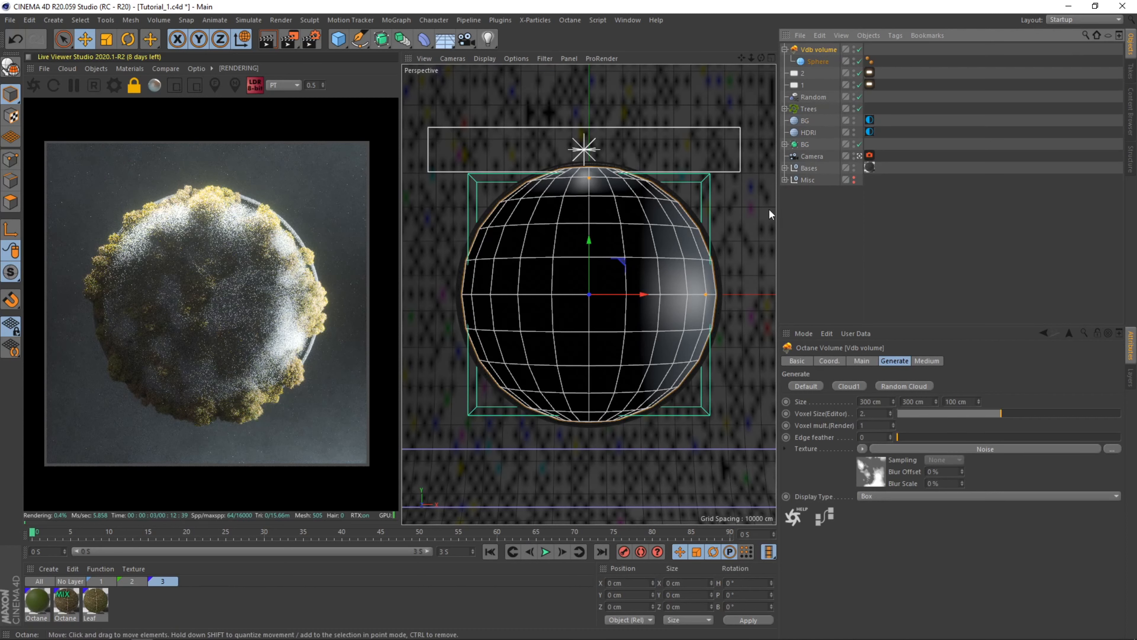
click(860, 156)
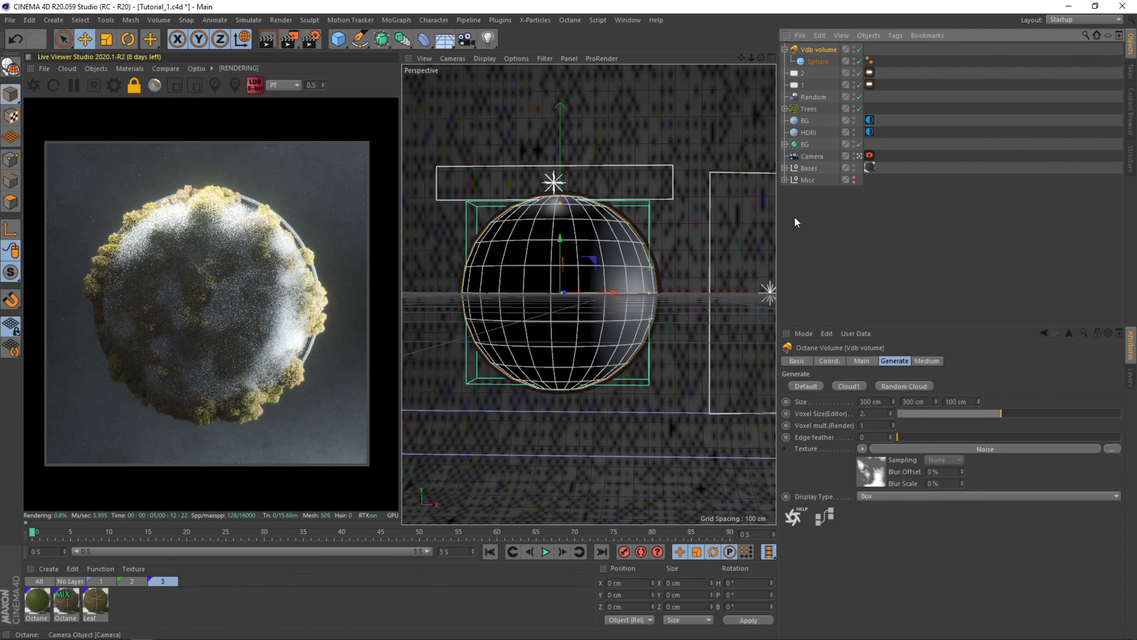
scroll(635, 276, up, 10)
alt+drag(622, 278, 456, 282)
alt+double_click(854, 60)
drag(966, 401, 903, 399)
text(50)
key(Return)
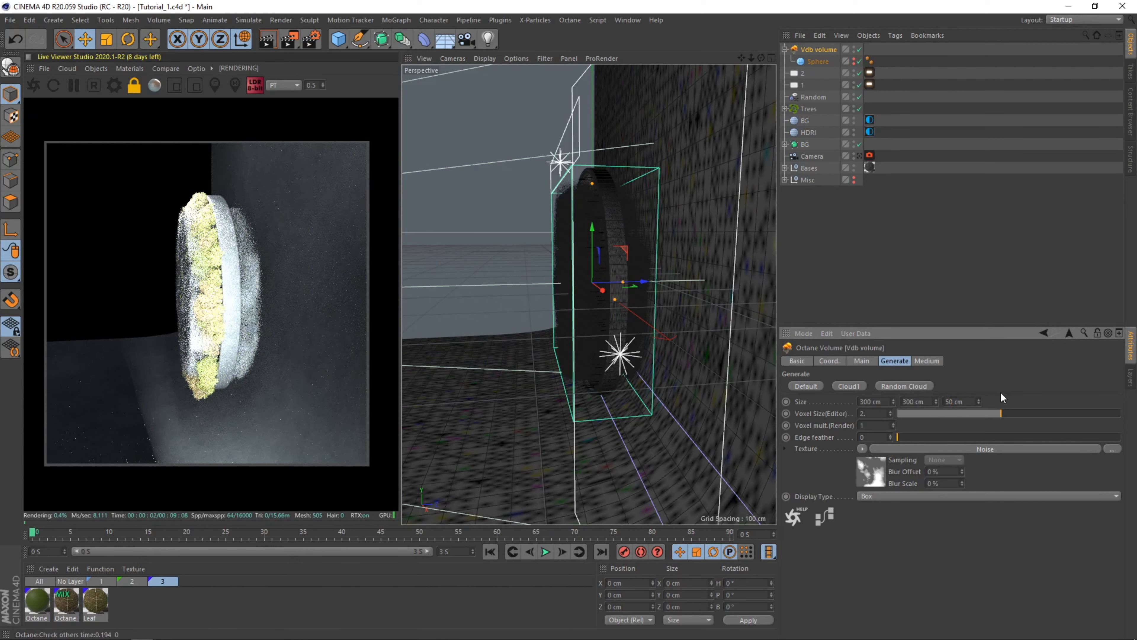
- Move the Vdb volume along Z to about -20 cm
drag(624, 279, 618, 279)
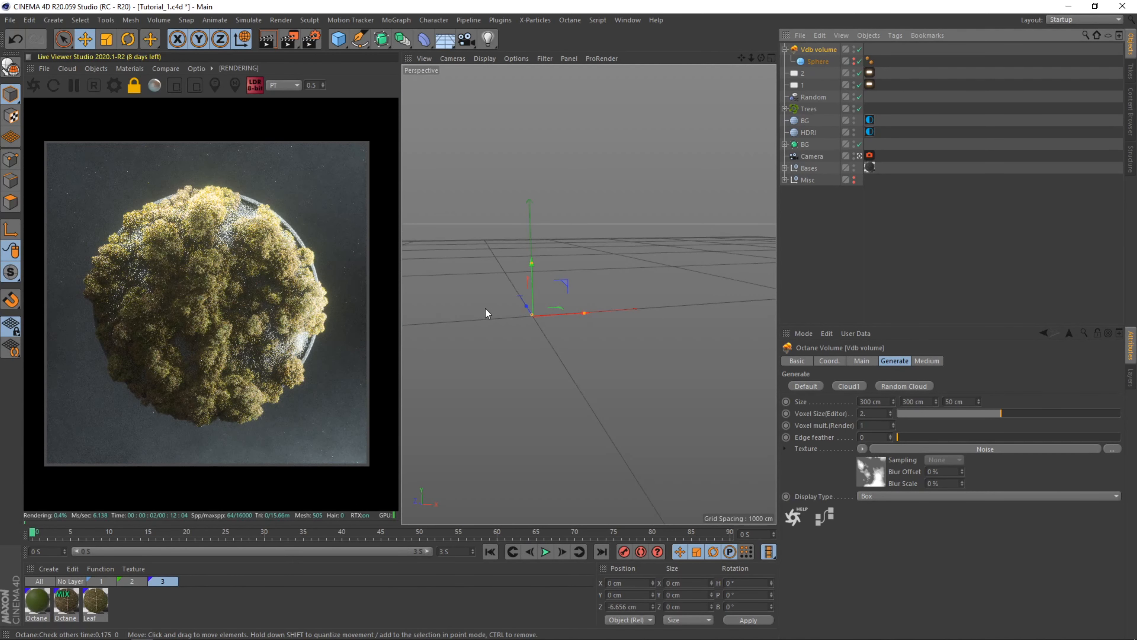
scroll(485, 309, up, 8)
alt+drag(485, 309, 624, 309)
drag(569, 270, 574, 271)
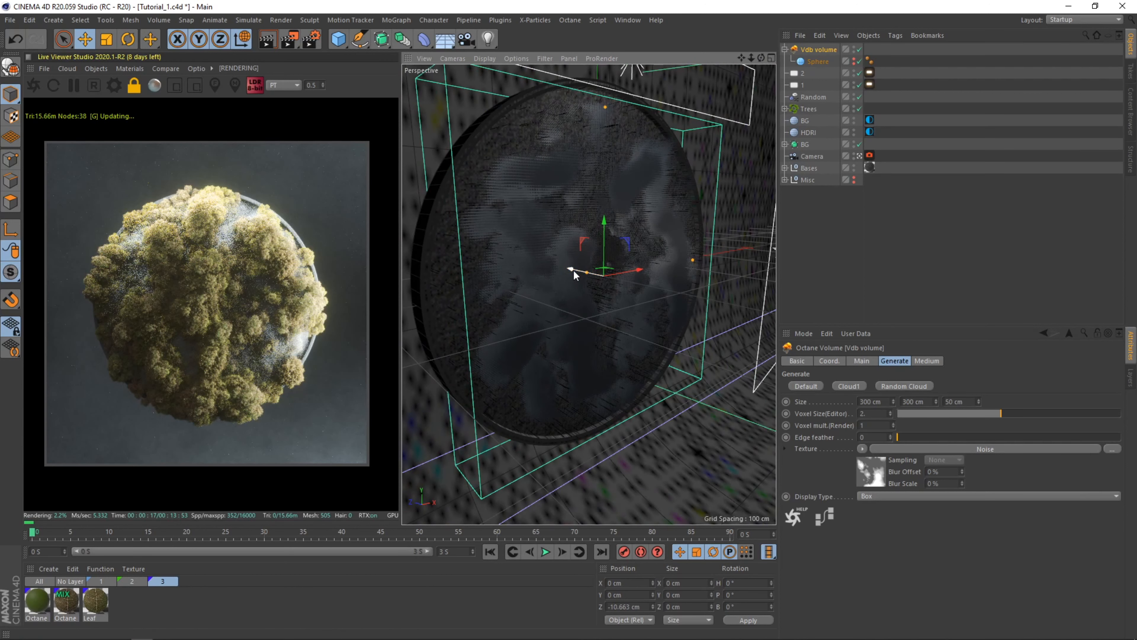
drag(573, 270, 580, 272)
- Change the noise type of the volume's texture to Electric, try a global scale of 900%, and set it to 300%
click(923, 449)
click(891, 492)
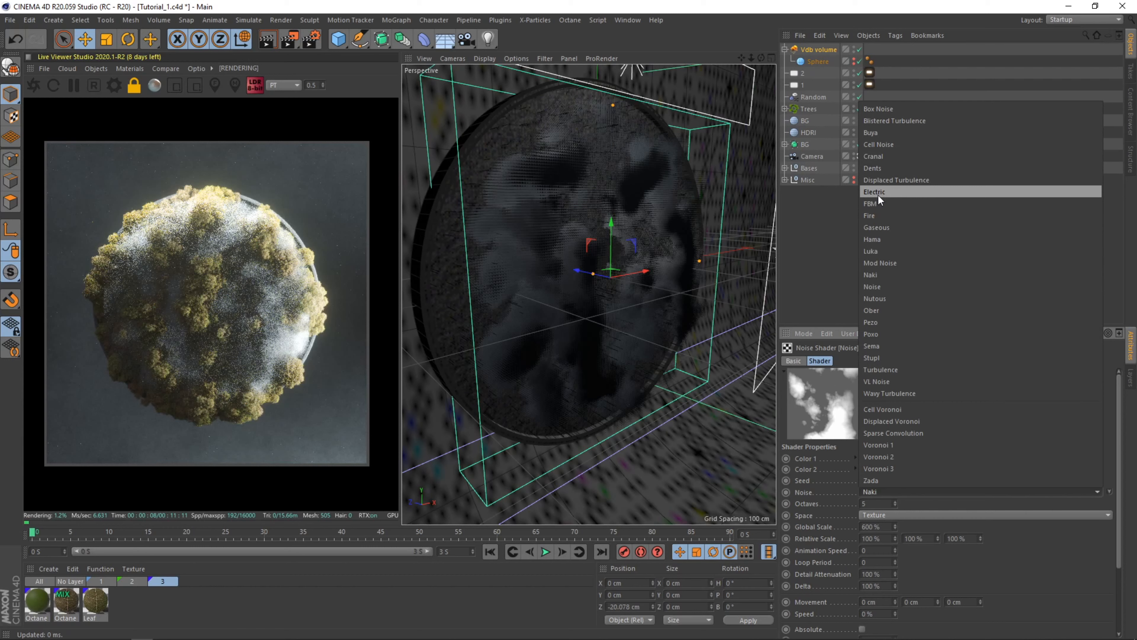
click(879, 194)
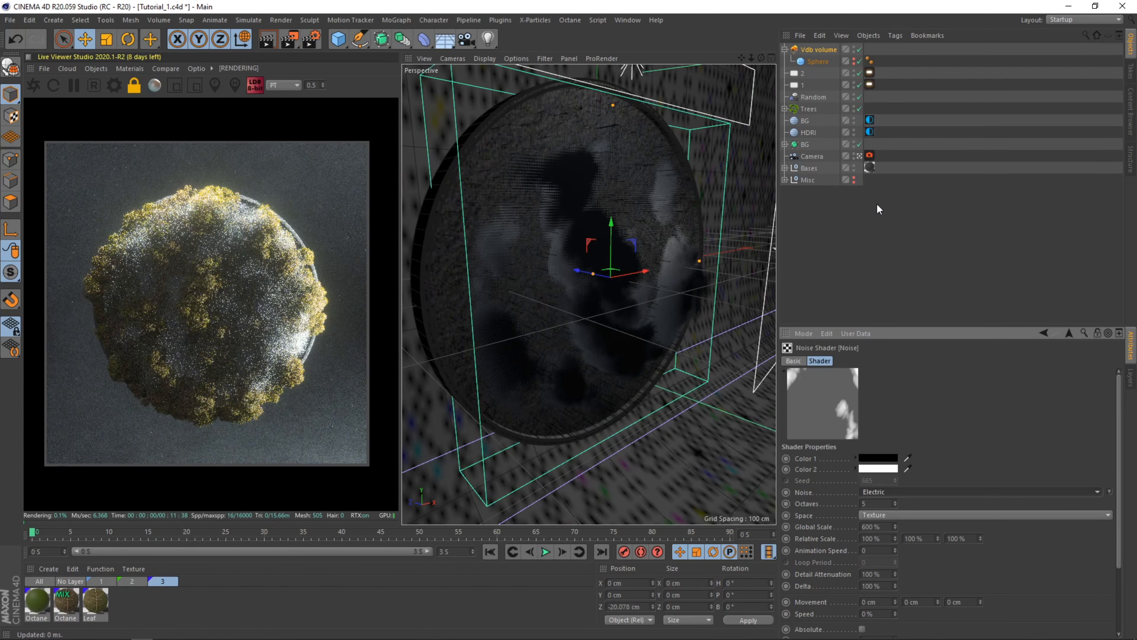
drag(866, 527, 855, 529)
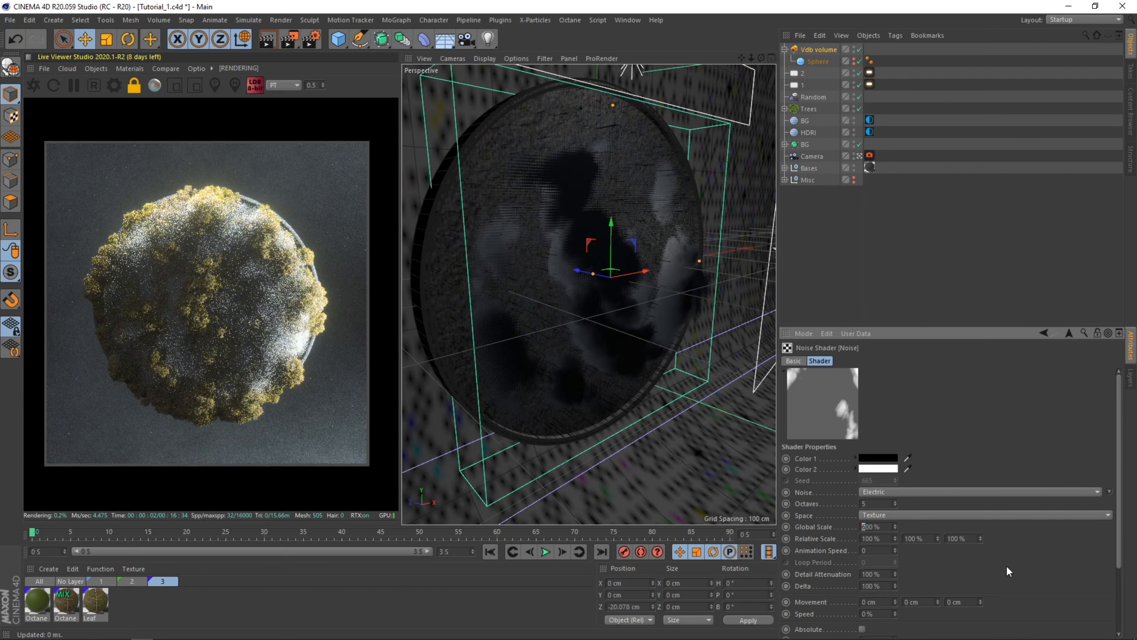
text(9)
key(Return)
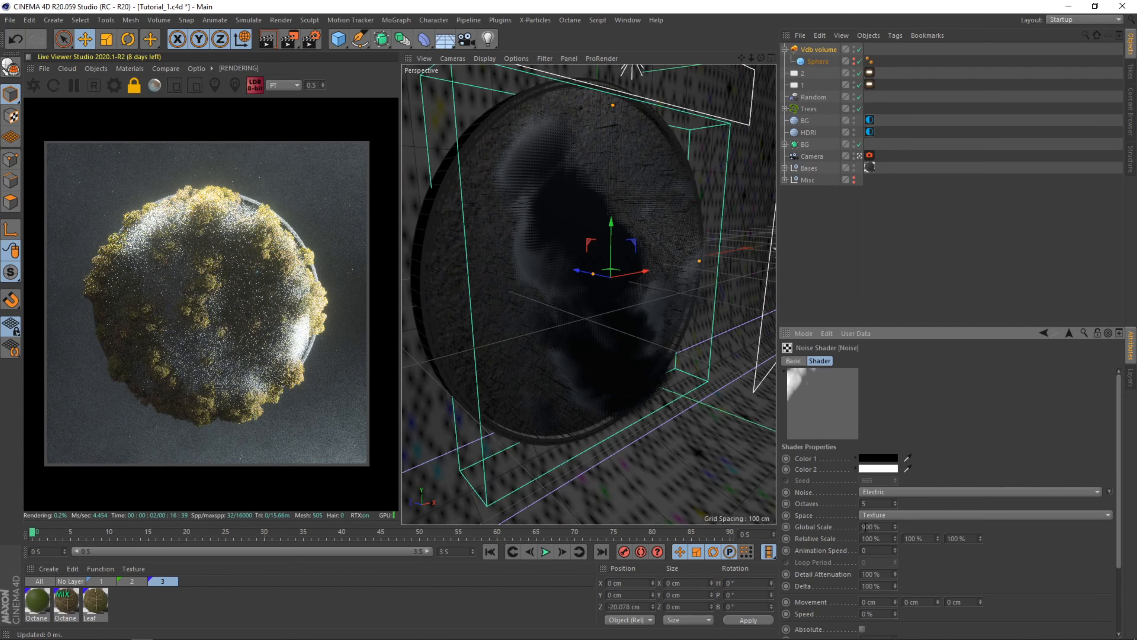
text(3)
key(Return)
- Sharpen the volume's noise by setting its low clip to 47% and high clip to 53%
alt+drag(649, 313, 560, 309)
scroll(842, 534, down, 3)
drag(900, 564, 1000, 565)
drag(1111, 577, 1036, 577)
click(1013, 577)
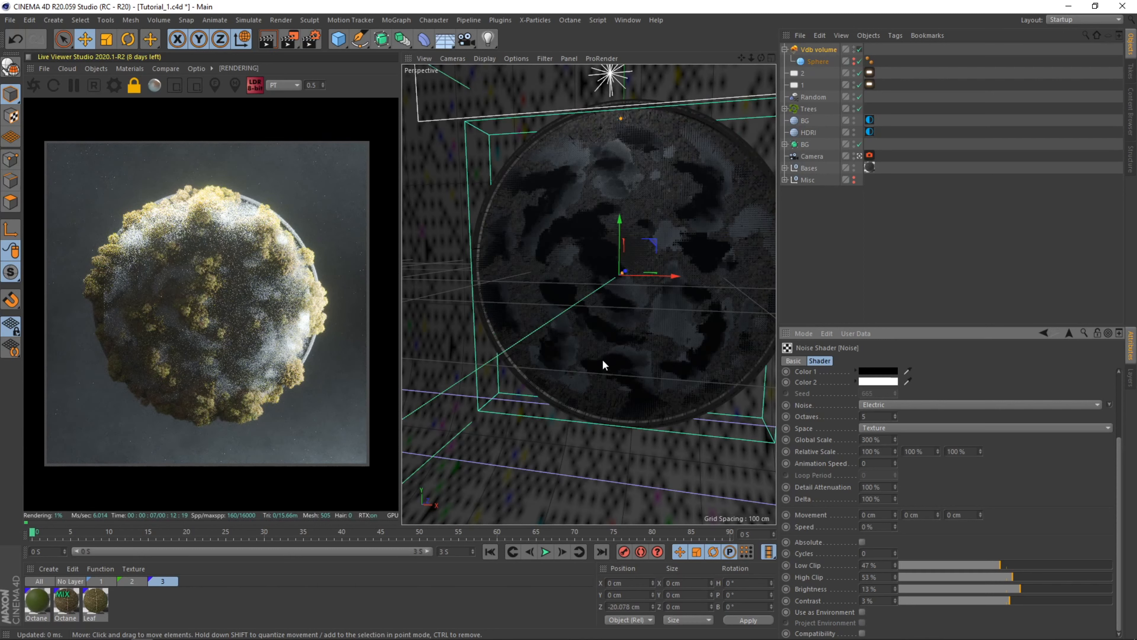
alt+drag(603, 360, 668, 358)
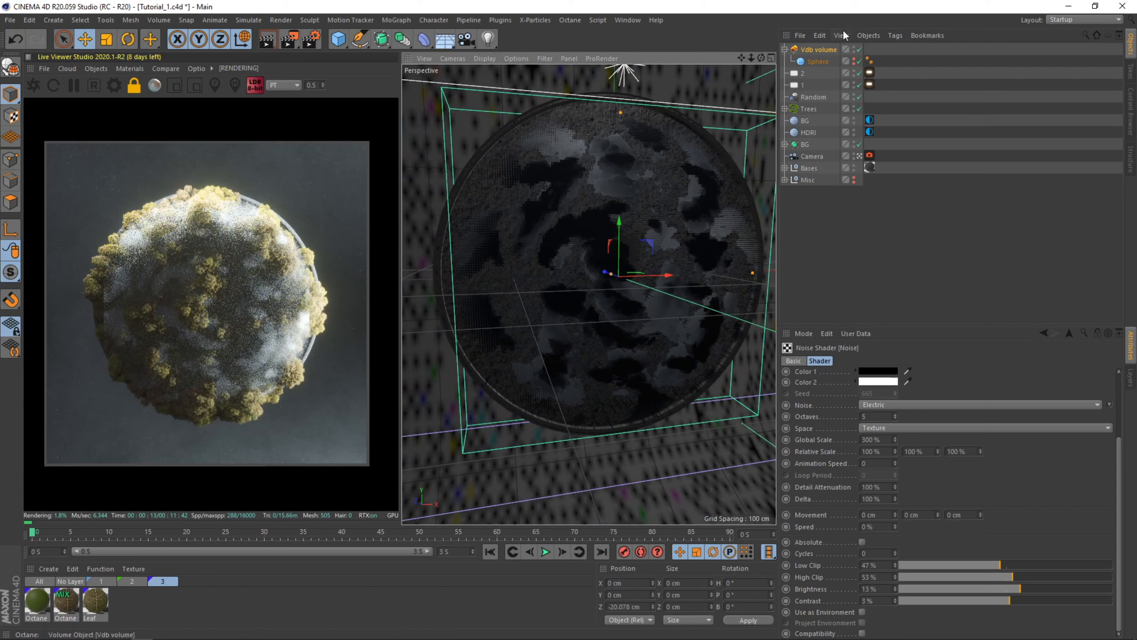
- Set the Vdb volume's X size to 400 cm and its edge feather to about 0.27
click(825, 50)
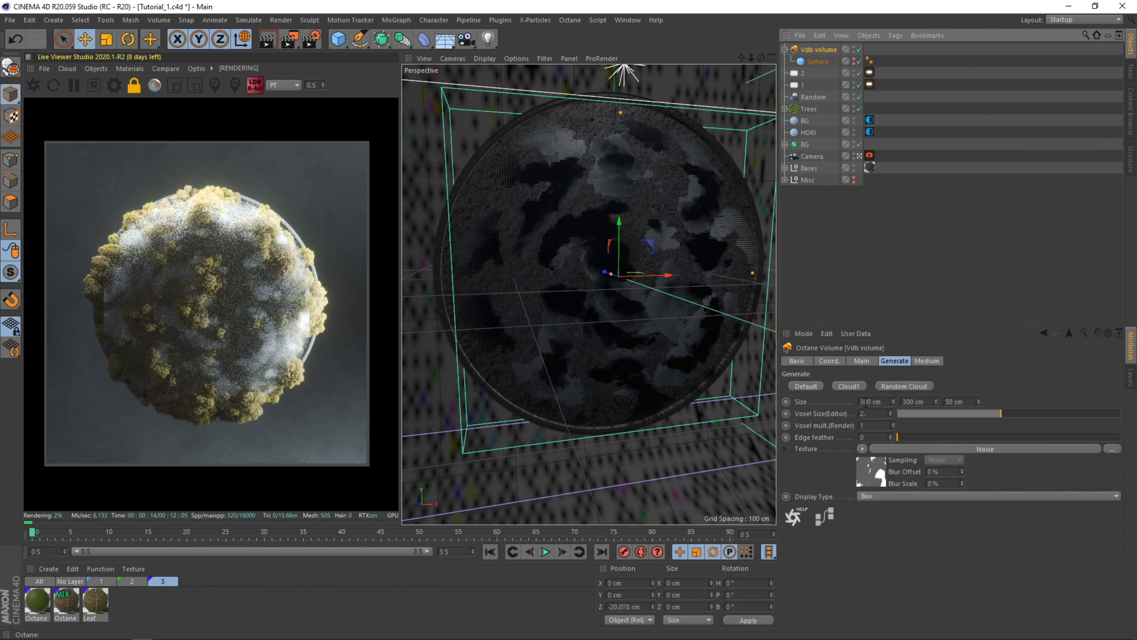
drag(867, 402, 852, 404)
text(4)
click(1040, 399)
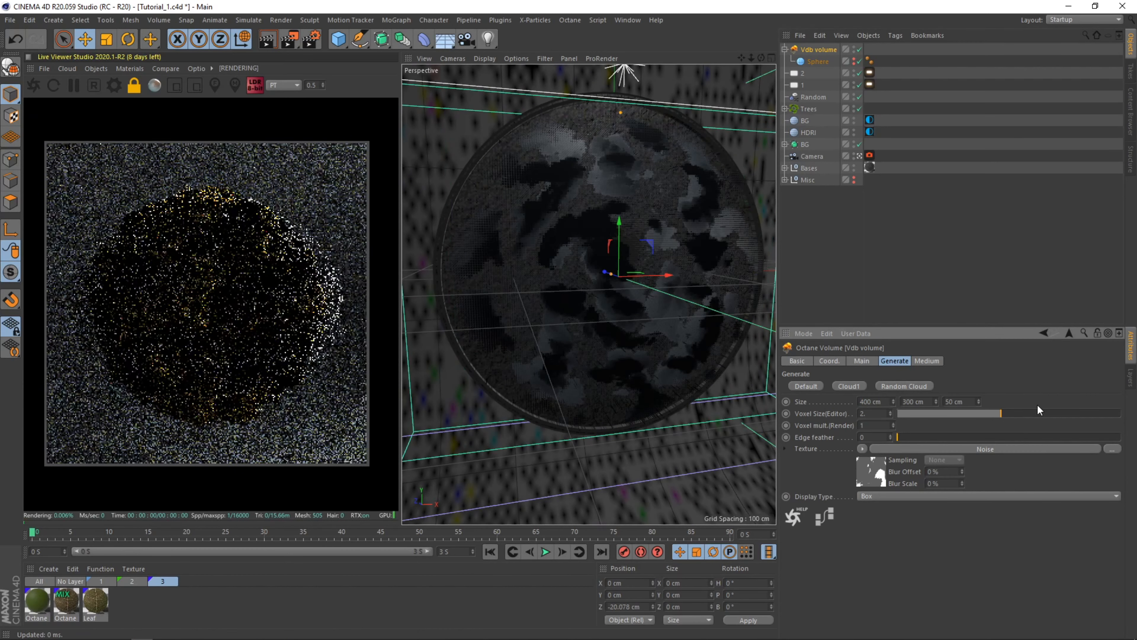
drag(972, 439, 957, 435)
- Set the volume medium's density to 25 and move the Vdb volume along Z to about -22 cm
drag(605, 272, 666, 310)
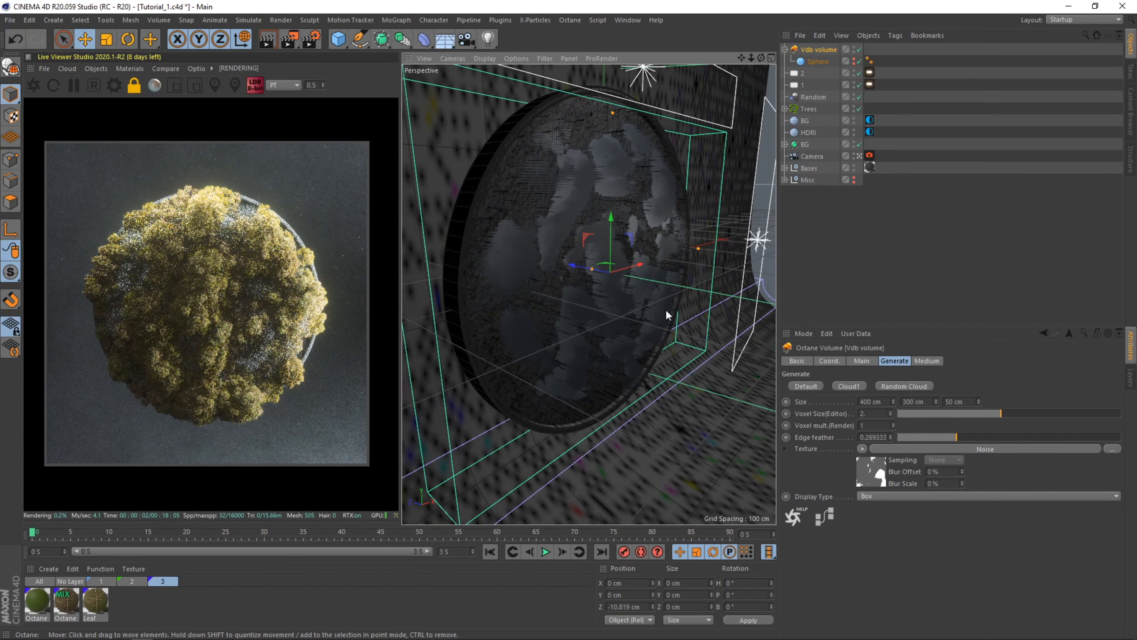
click(927, 361)
click(874, 421)
double_click(889, 360)
text(2)
key(Return)
drag(571, 266, 579, 269)
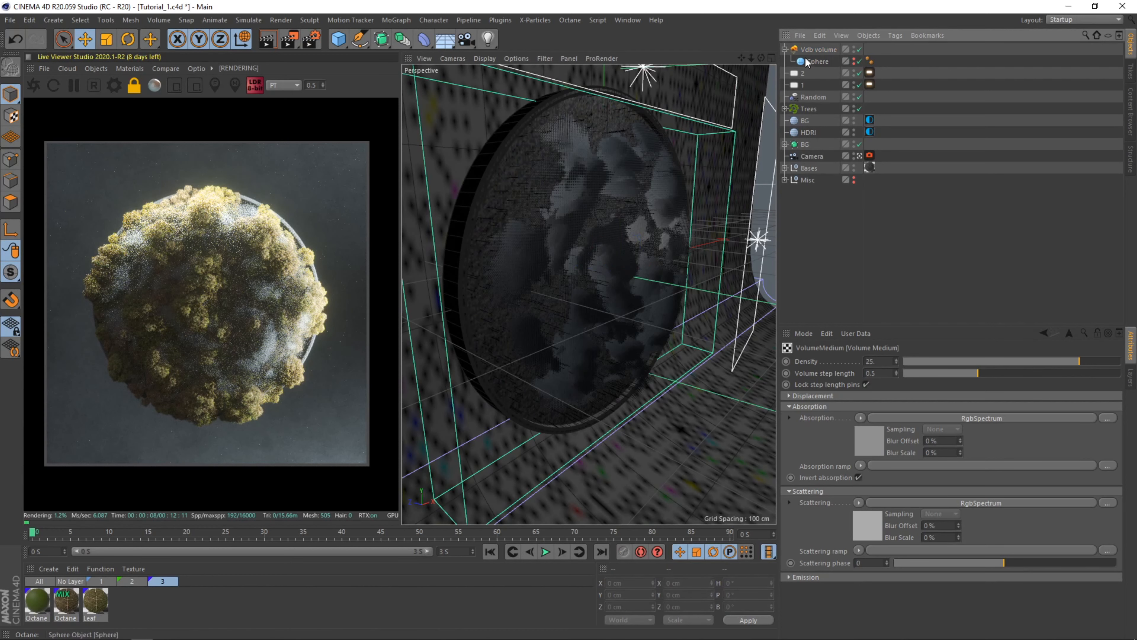
- Collapse the Vdb volume's hierarchy and rename the object as Fog
click(787, 49)
click(811, 49)
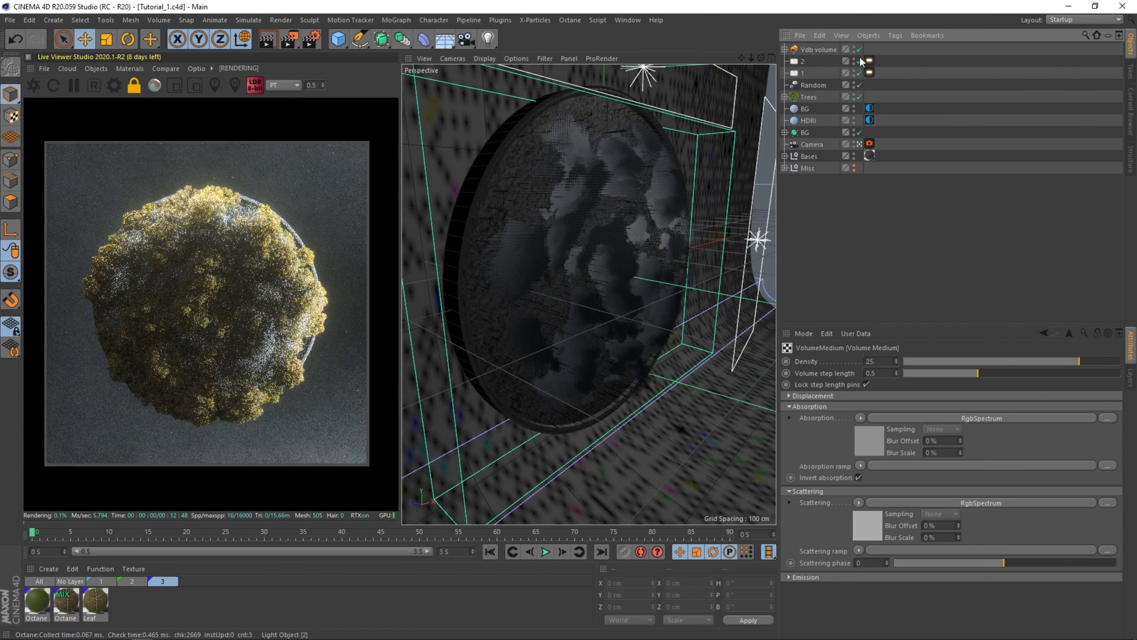
double_click(817, 49)
text(Fog)
key(Return)
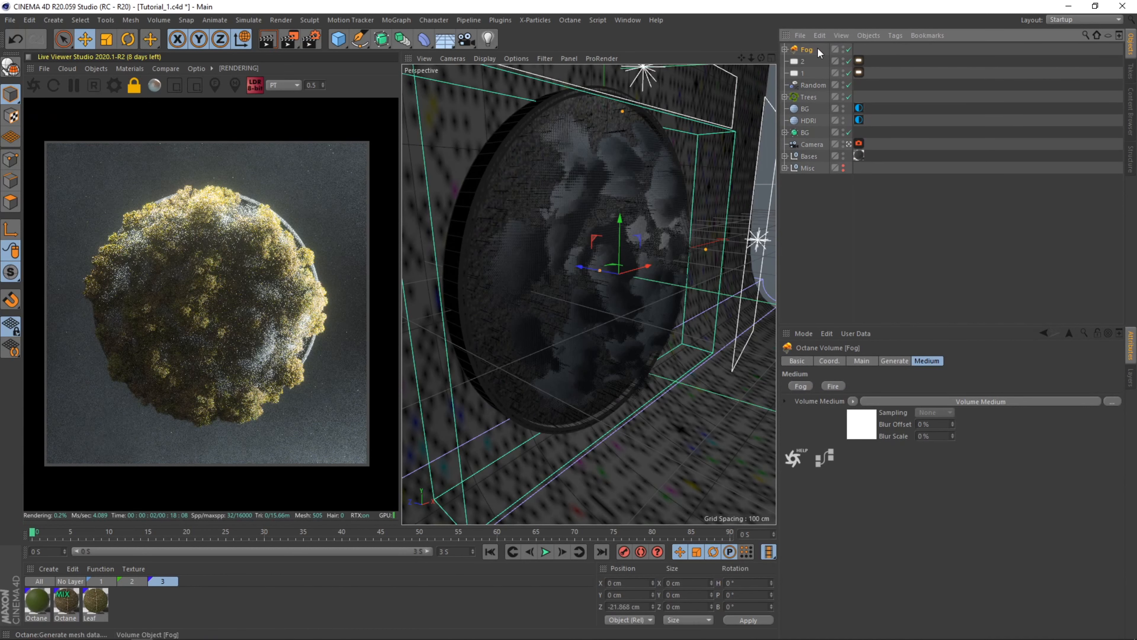
- Disable light 2 and adjust the minimum value of the background's falloff map to about 0.07
click(849, 61)
click(859, 72)
mouse_move(896, 398)
mouse_down()
mouse_move(942, 397)
mouse_move(910, 399)
mouse_up()
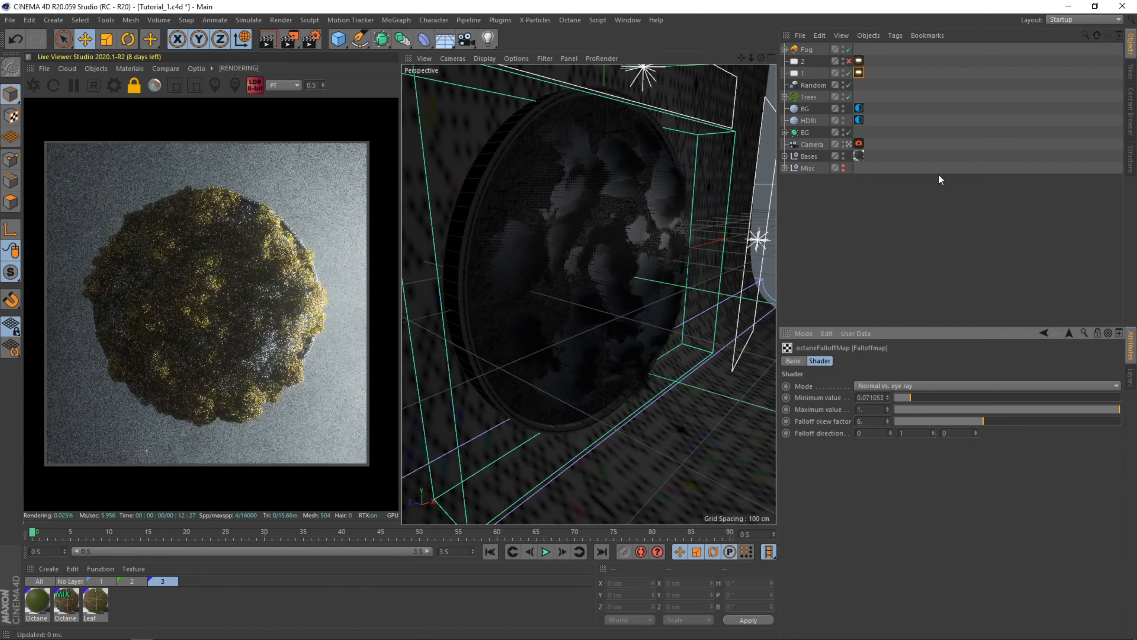
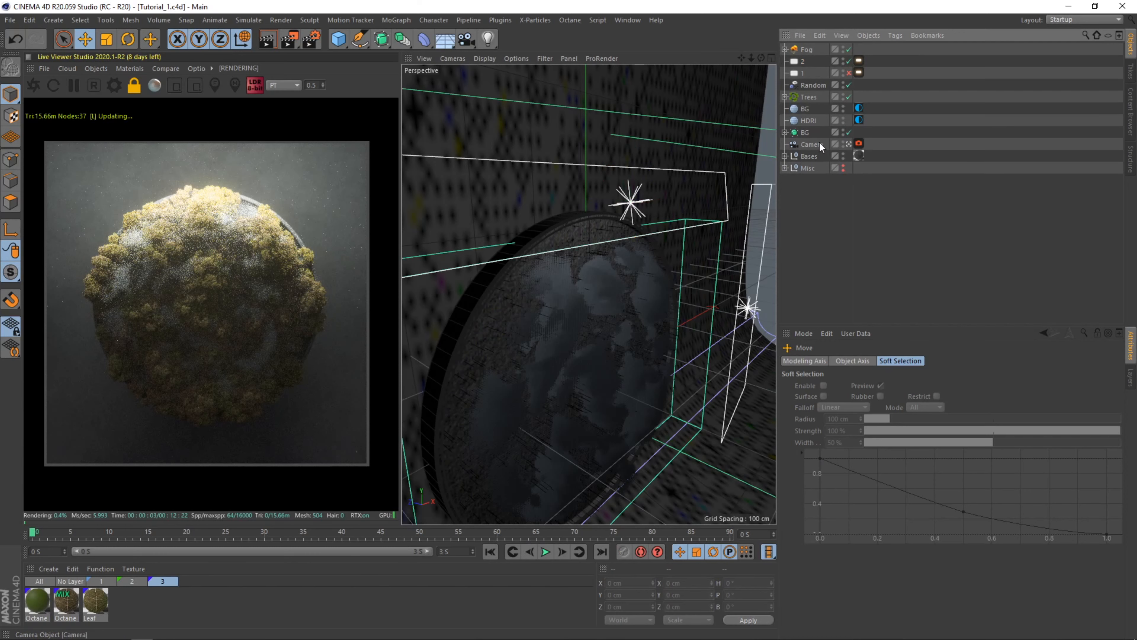
- Set the camera's focal length to 135 mm and reframe the camera on the tree disc
click(812, 144)
double_click(892, 412)
text(135)
key(Return)
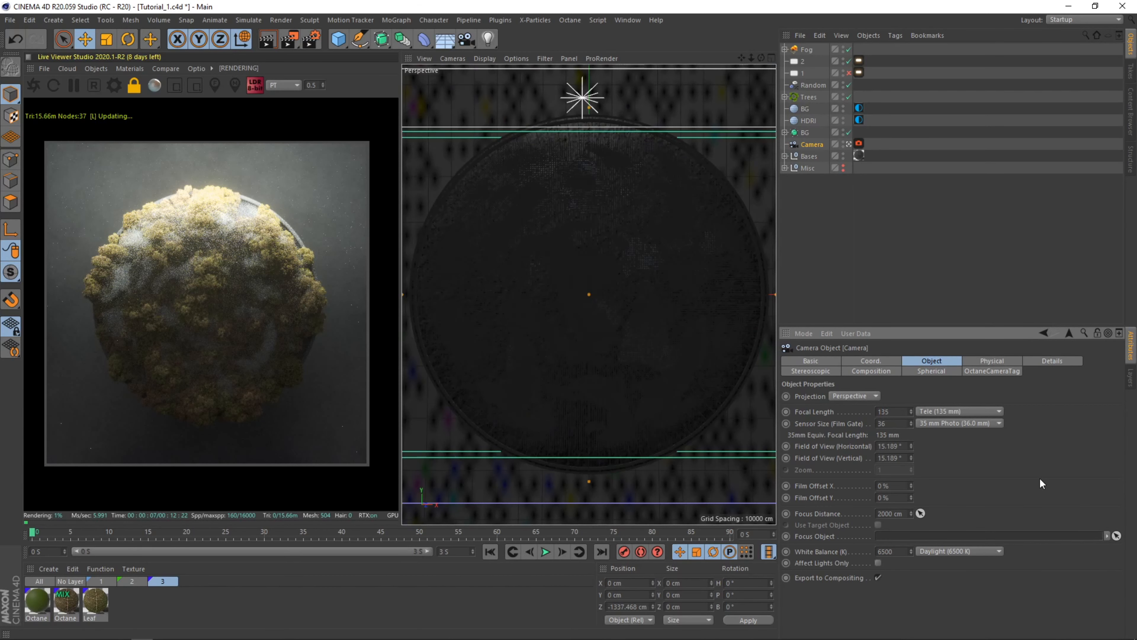
drag(751, 58, 739, 57)
- Adjust the Fog object's Z position, trying about -29 cm and -16 cm, and save the project
click(806, 49)
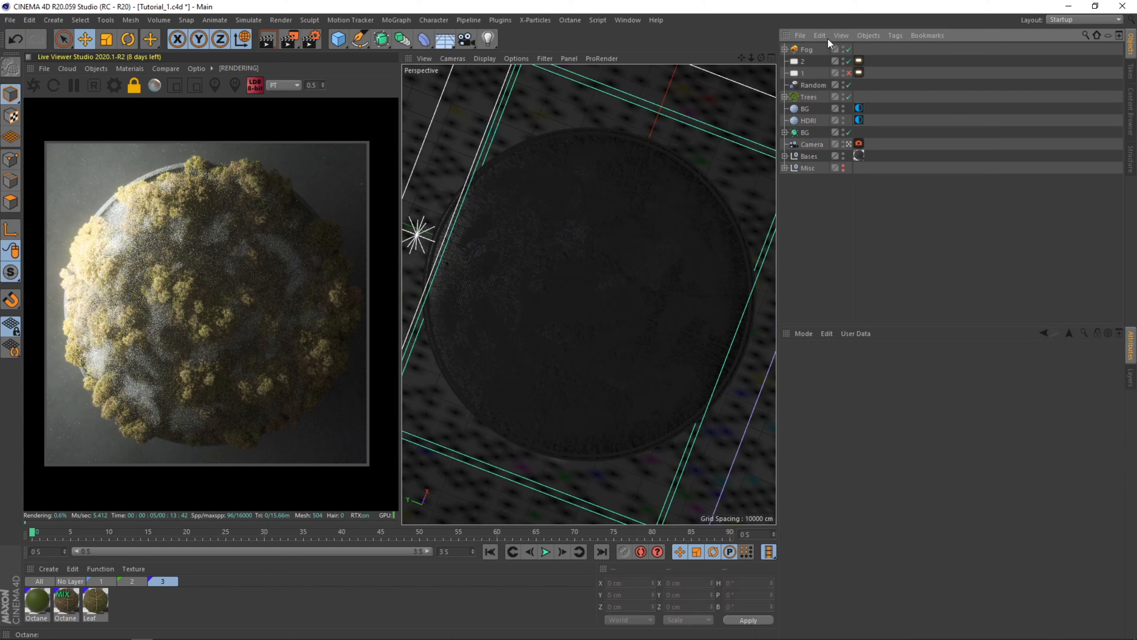
click(828, 364)
click(848, 413)
click(848, 412)
click(848, 413)
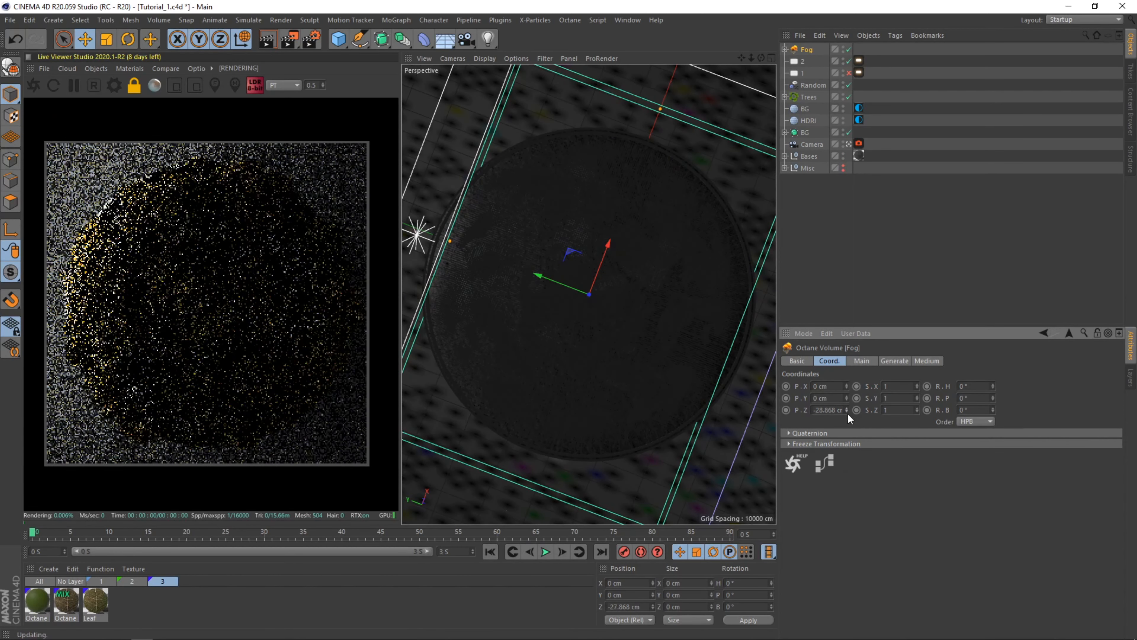
mouse_move(848, 413)
mouse_down()
mouse_move(848, 440)
mouse_move(847, 409)
mouse_up()
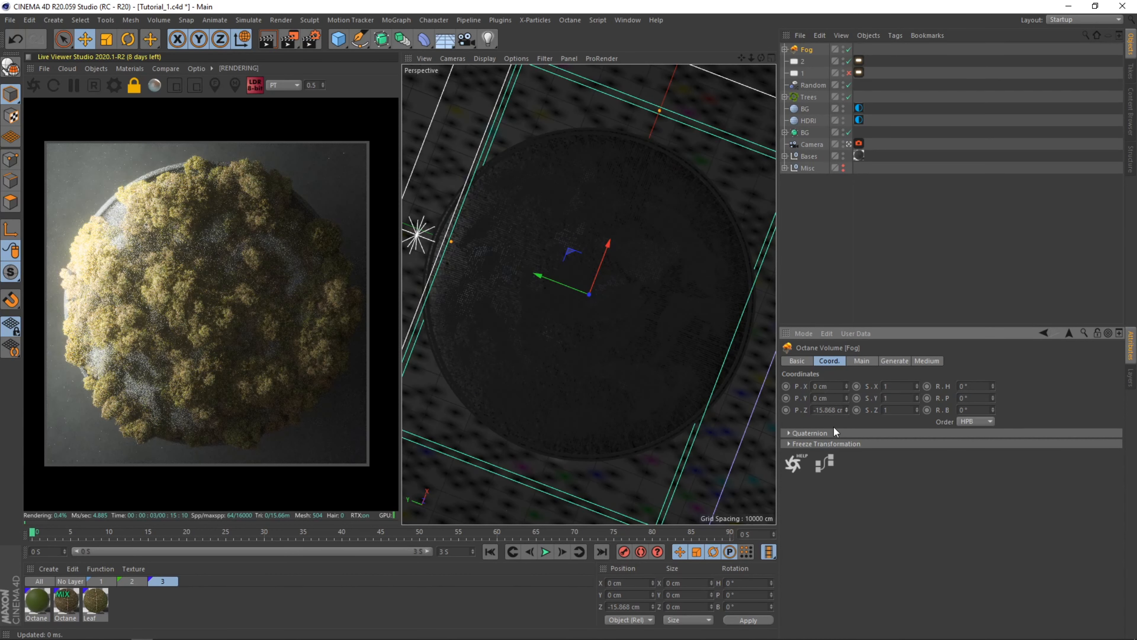
click(832, 237)
key(ctrl+s)
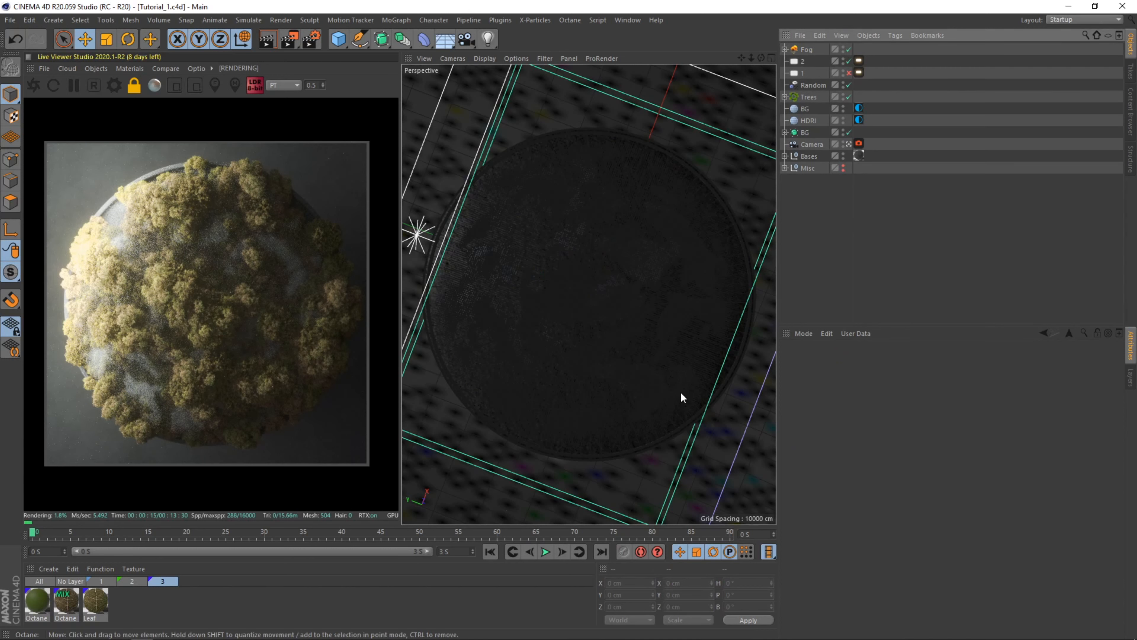
- Set the bloom power in the Octane camera's post processing to about 33.3
drag(854, 201, 879, 201)
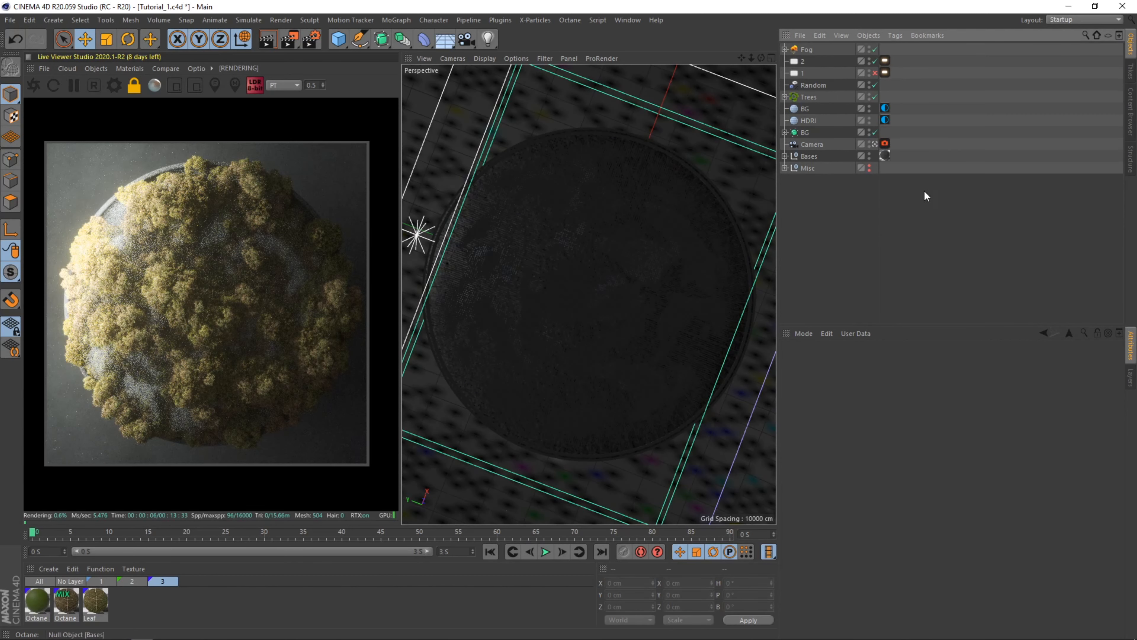
click(885, 143)
click(1017, 361)
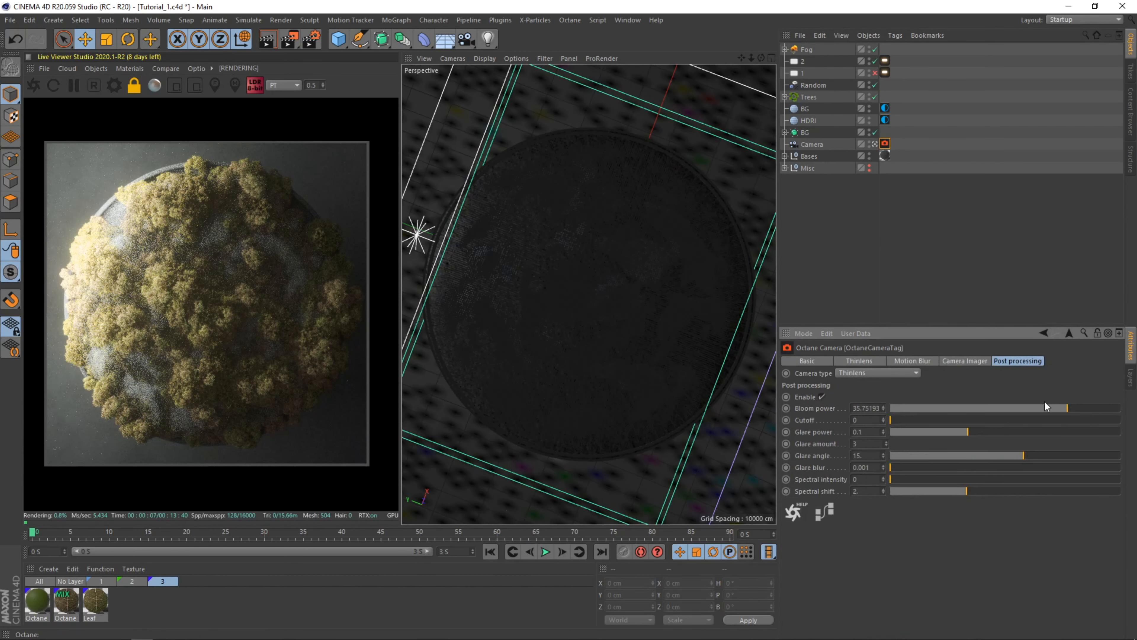
drag(1079, 409, 1066, 408)
- Open the Octane Mix material of material layer 1 in the Octane Node Editor
click(102, 581)
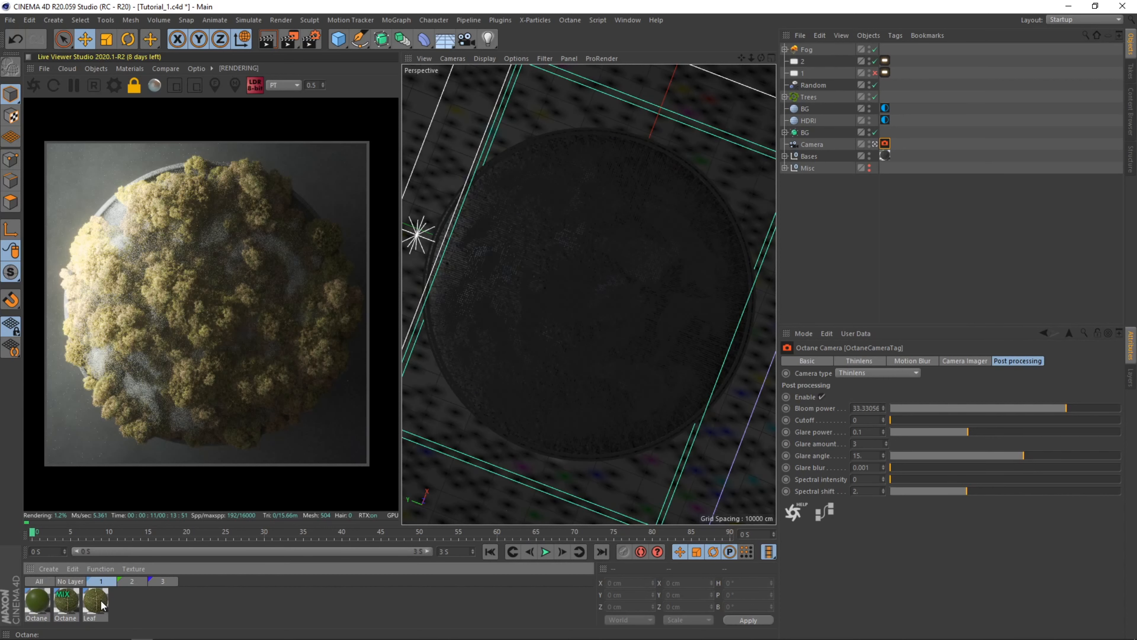
click(72, 602)
click(130, 69)
click(142, 87)
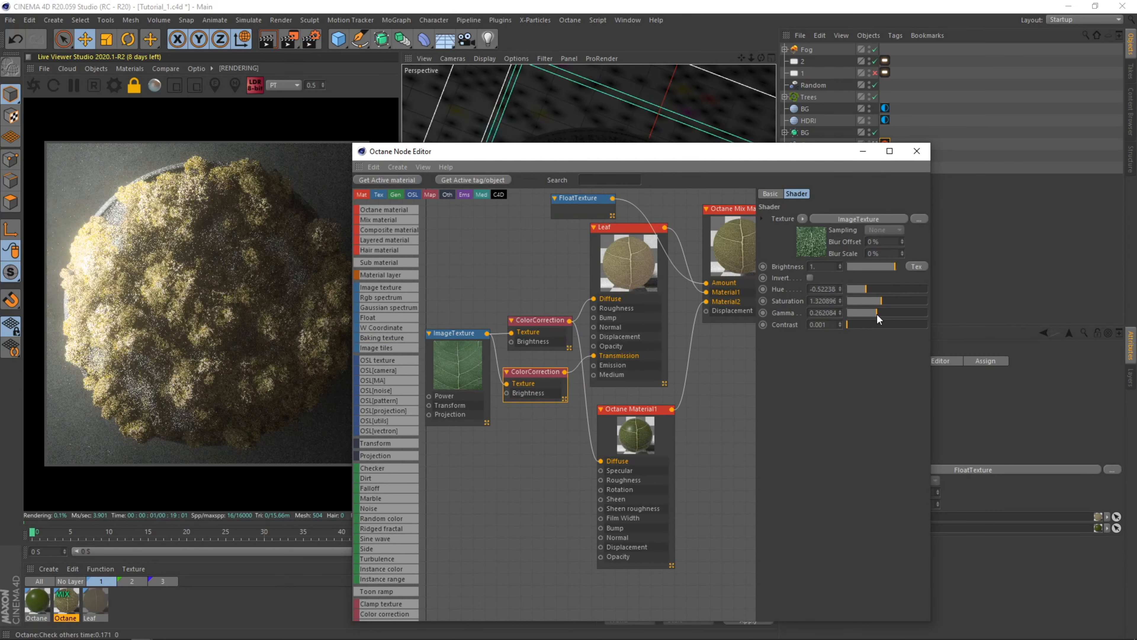
- Adjust the gamma of the ColorCorrection node feeding the leaf's transmission in material layer 1's Octane Mix material
mouse_move(877, 314)
mouse_down()
mouse_move(865, 316)
mouse_move(883, 289)
mouse_move(888, 301)
mouse_up()
click(557, 333)
drag(556, 151, 618, 140)
- Open layer 3's Octane Mix material and tune its leaf diffuse ColorCorrection, setting the hue to about -0.27 and adjusting the gamma
click(158, 583)
click(70, 601)
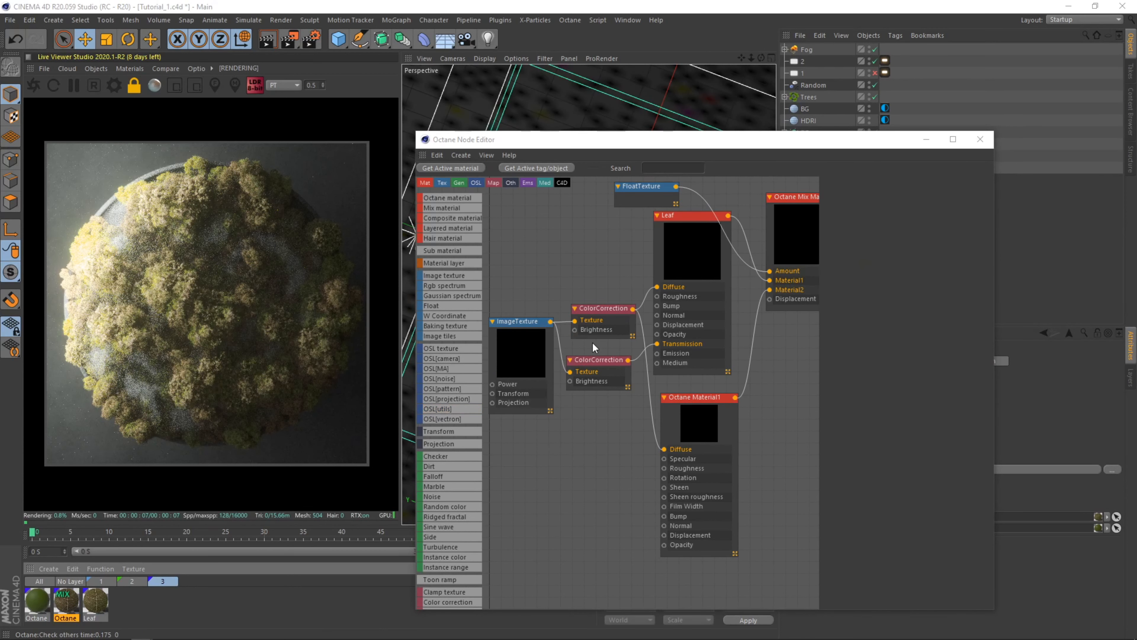
click(600, 323)
drag(951, 290, 940, 279)
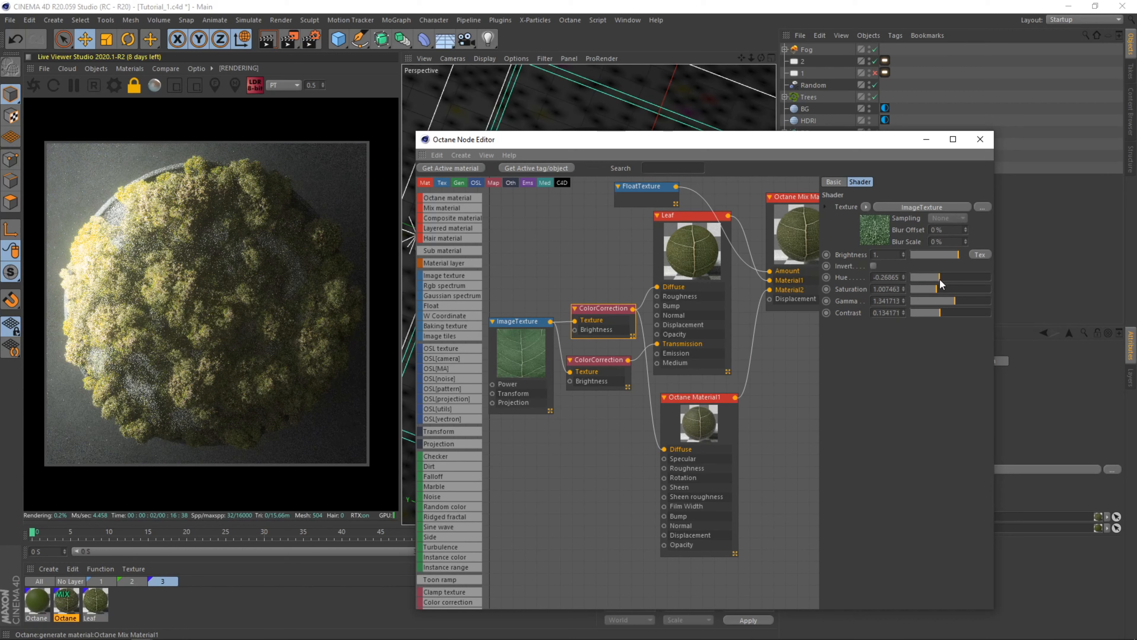
drag(956, 301, 960, 303)
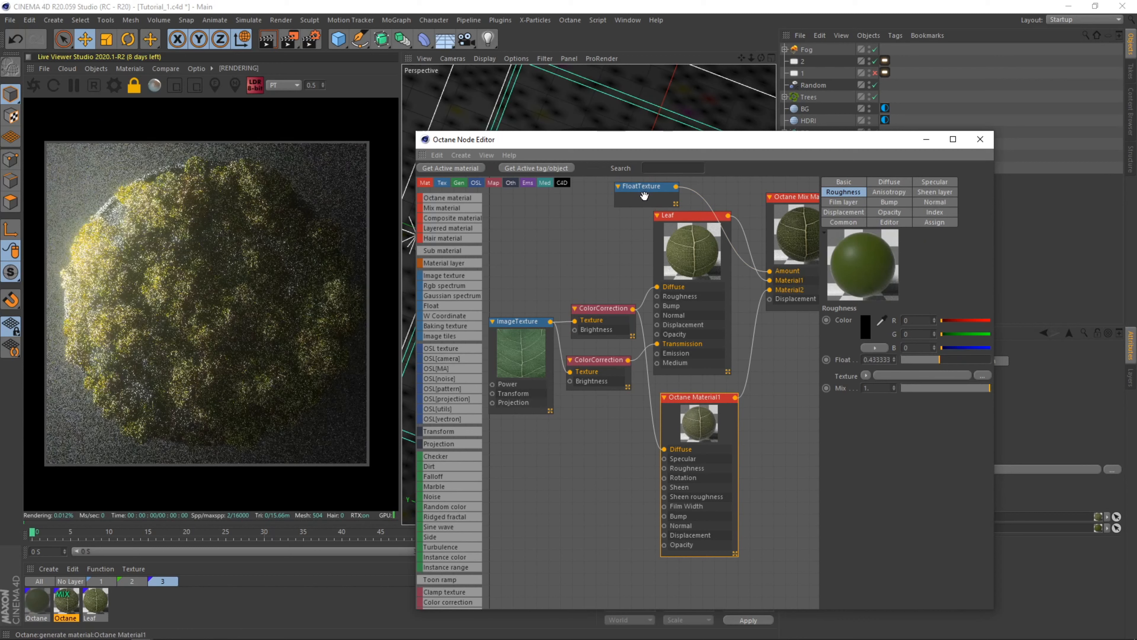
- Open the FloatTexture node that controls the mix amount, save the project, and close the Octane Node Editor
click(644, 196)
key(ctrl+s)
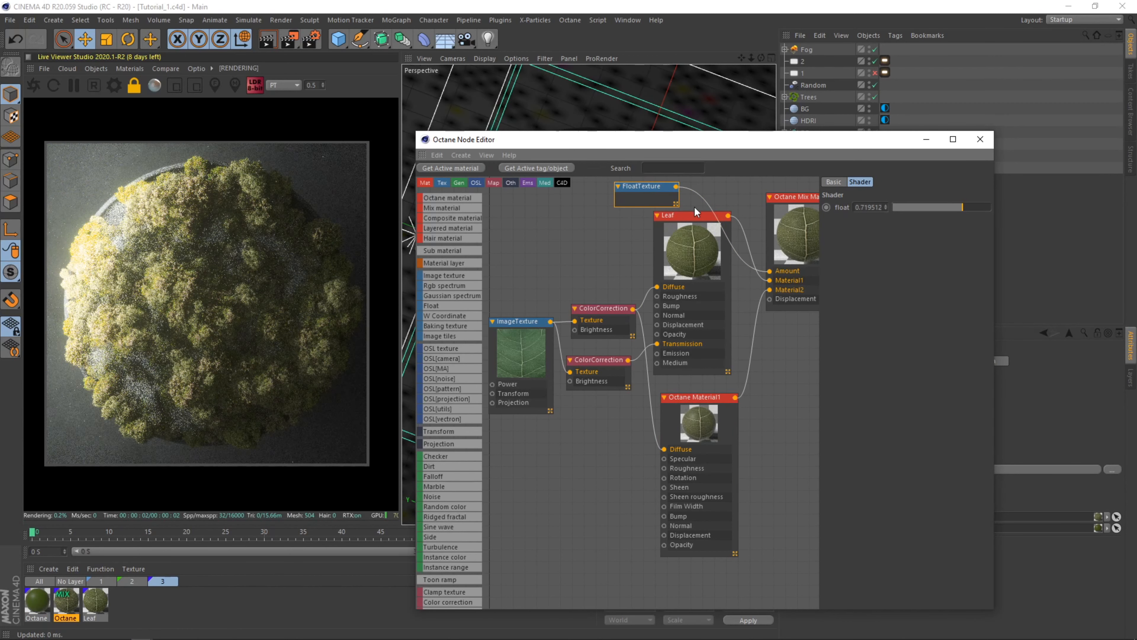
click(990, 138)
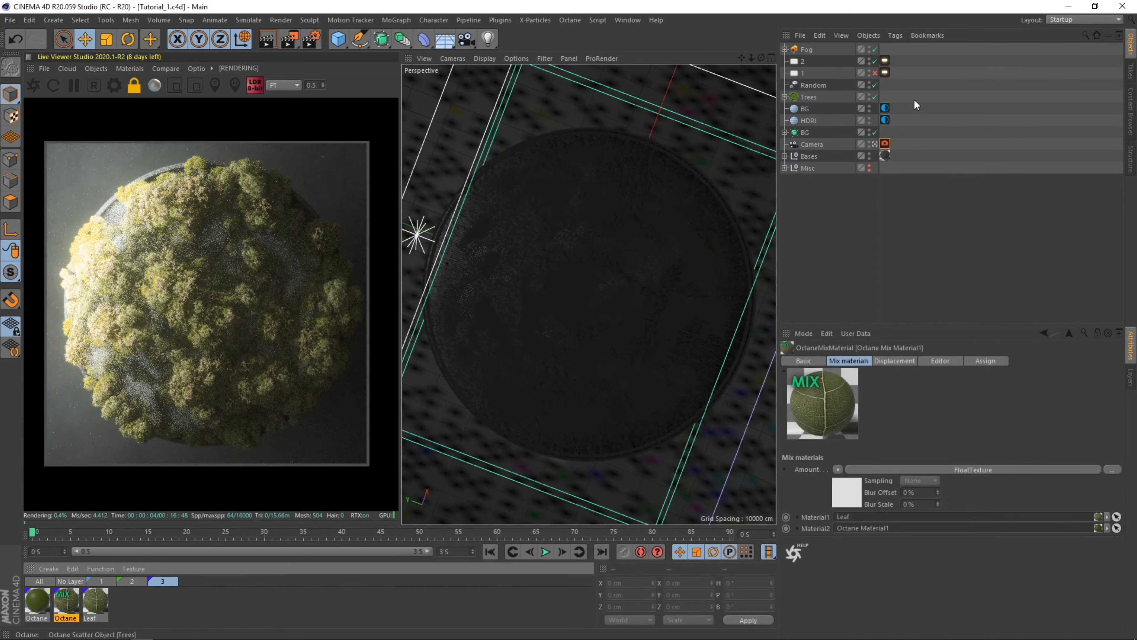
- Duplicate the Camera object below the original and reset the copy's X and Y position and all rotation angles to 0
click(886, 62)
click(785, 156)
click(808, 157)
ctrl+click(817, 169)
drag(817, 168, 812, 151)
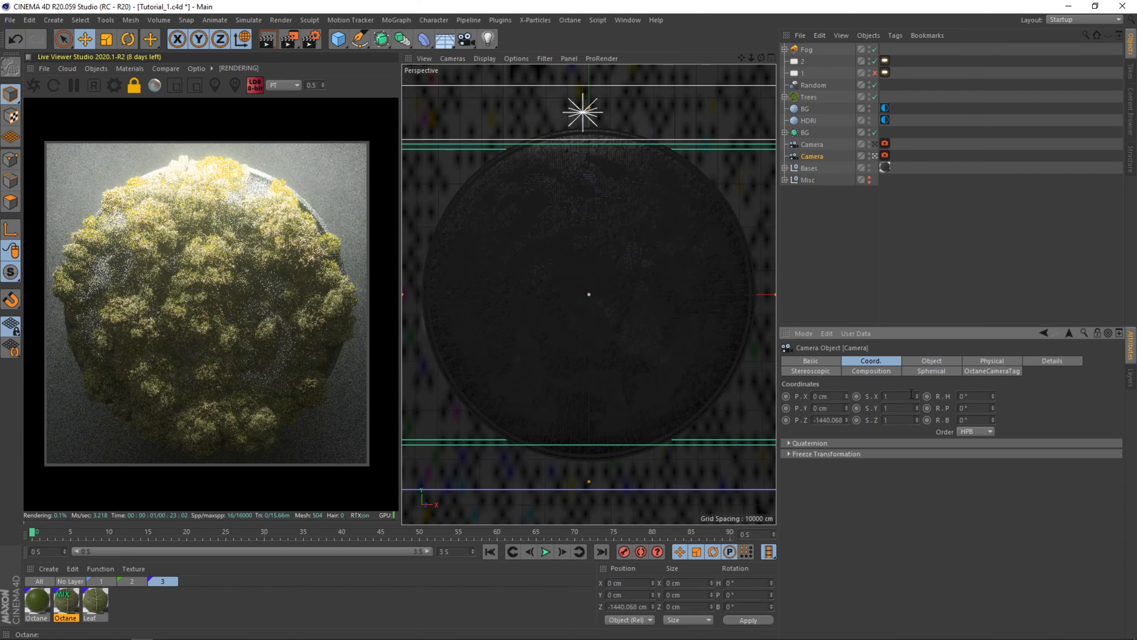
- Reframe the duplicated camera as an angled close-up of the trees and set its bank rotation to 128°
scroll(570, 423, up, 5)
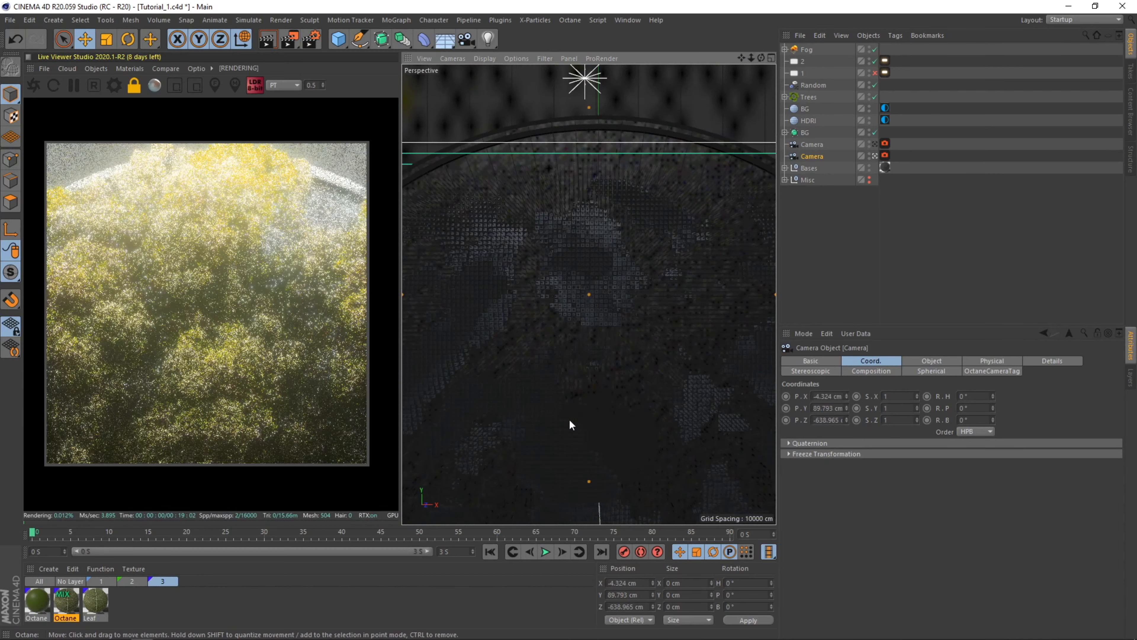
alt+drag(571, 343, 650, 338)
alt+middle_drag(651, 335, 644, 209)
drag(993, 420, 992, 363)
- Pick a focus point on the trees for the duplicated camera and set its Octane aperture to about 12.1 cm
click(885, 155)
click(214, 85)
drag(905, 544, 905, 538)
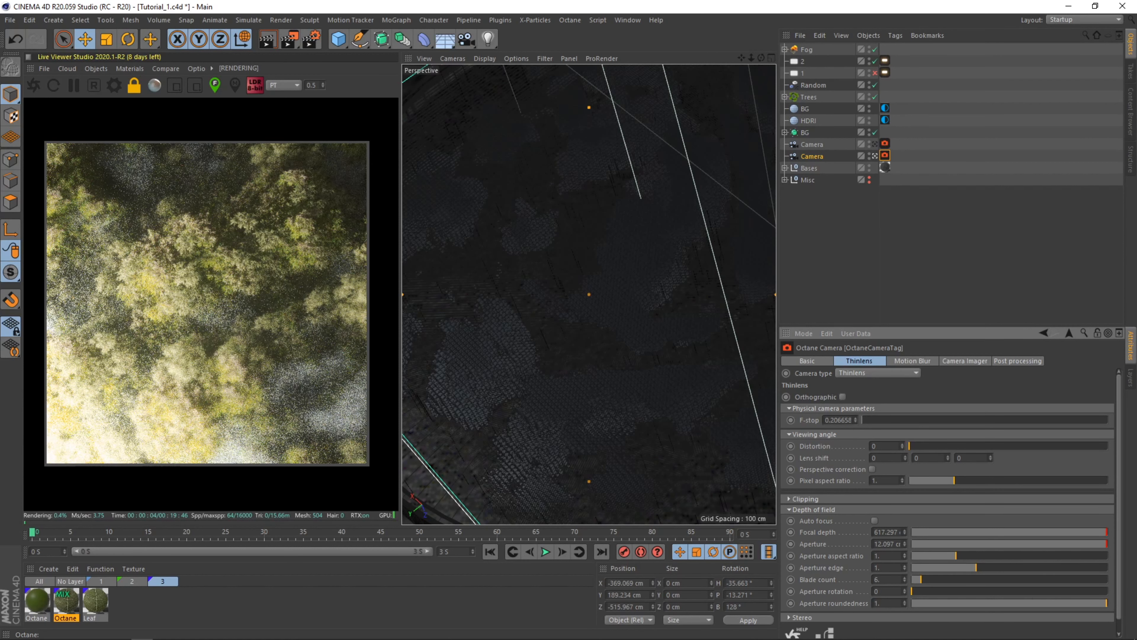
- Save the project and switch the active view back to the original Camera
click(905, 218)
key(ctrl+s)
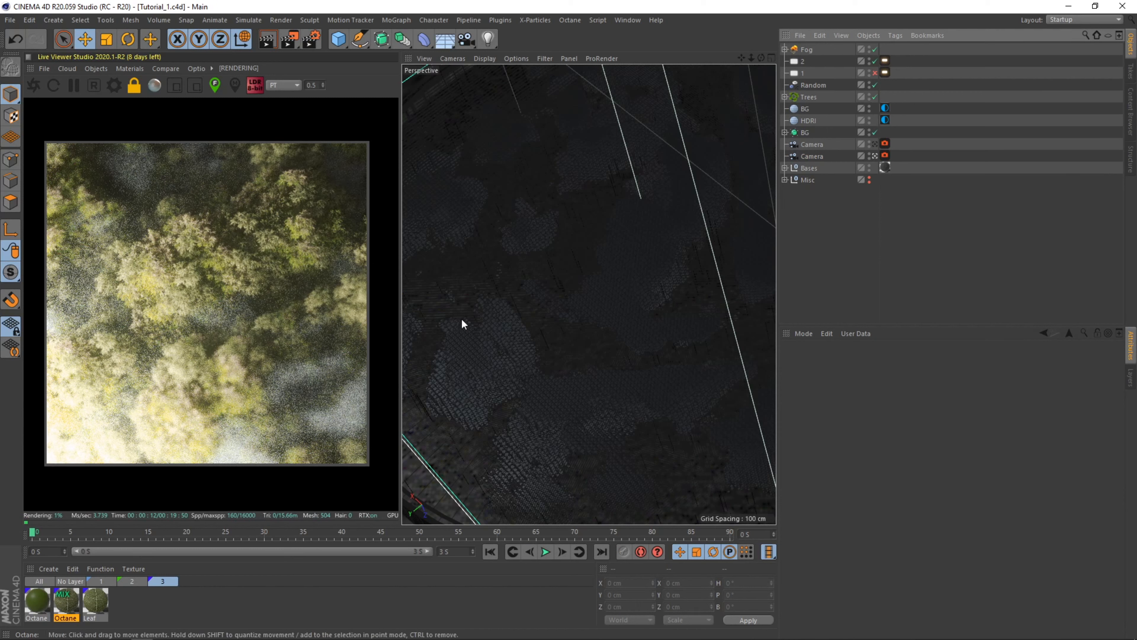
click(876, 144)
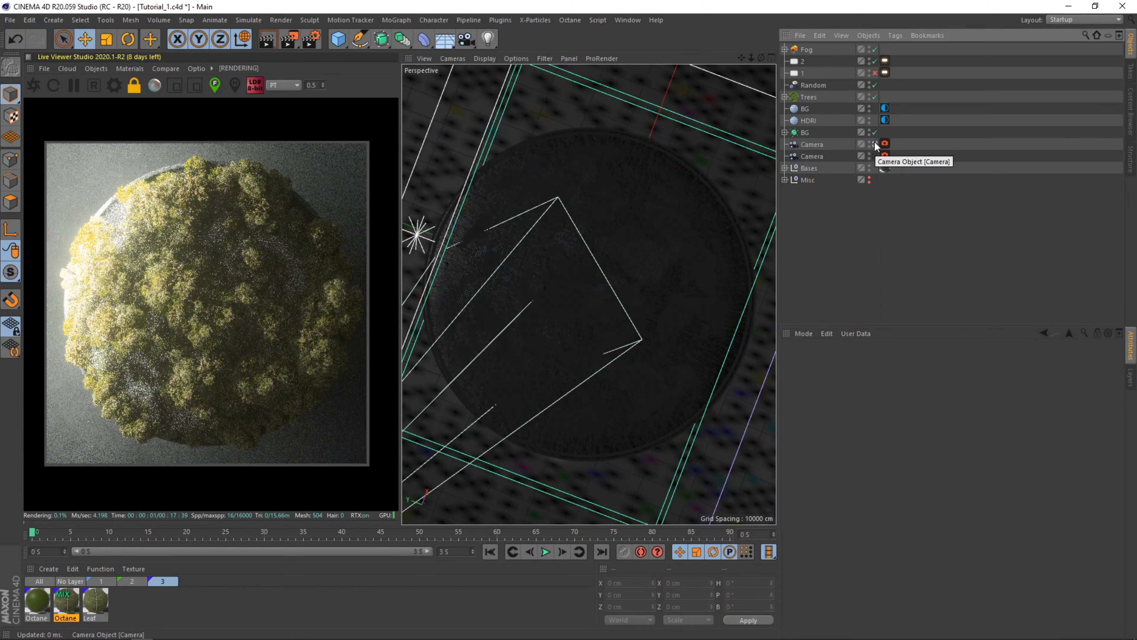